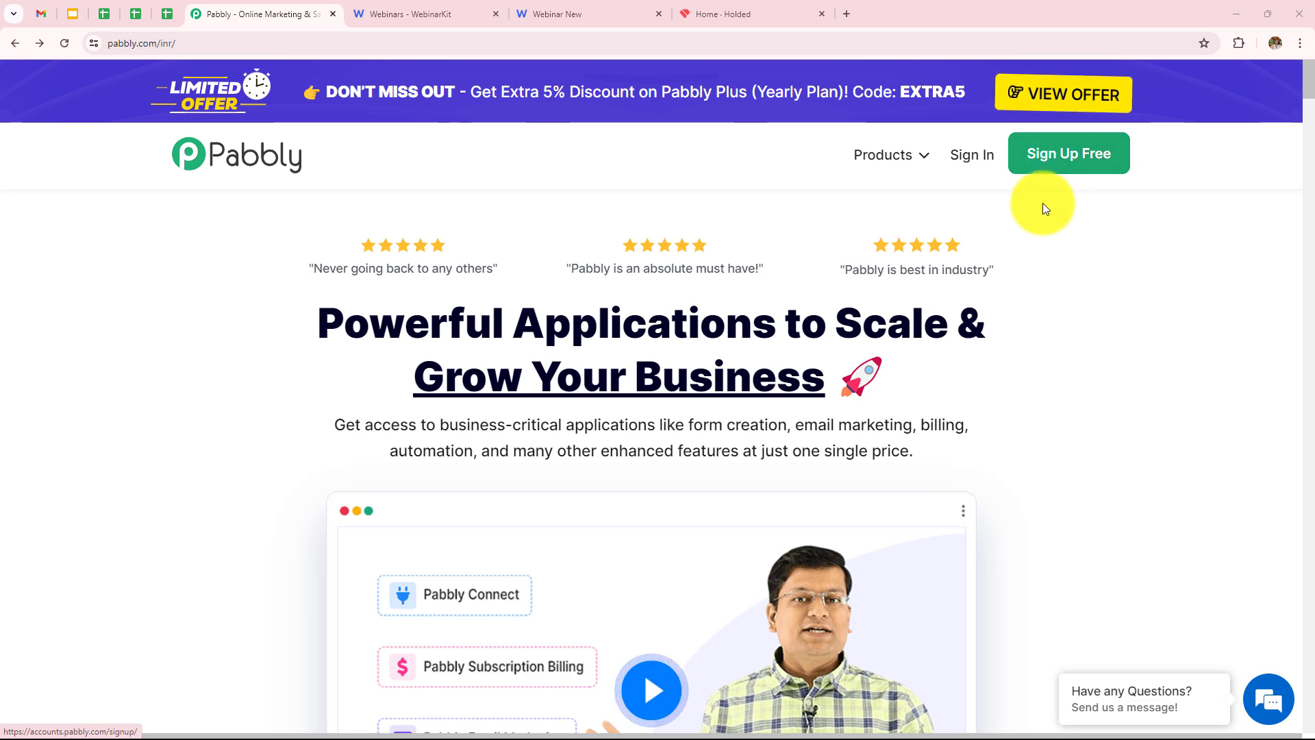
Sign in and open the Pabbly Connect dashboard, opening and then dismissing the Create Folder form.
click(966, 160)
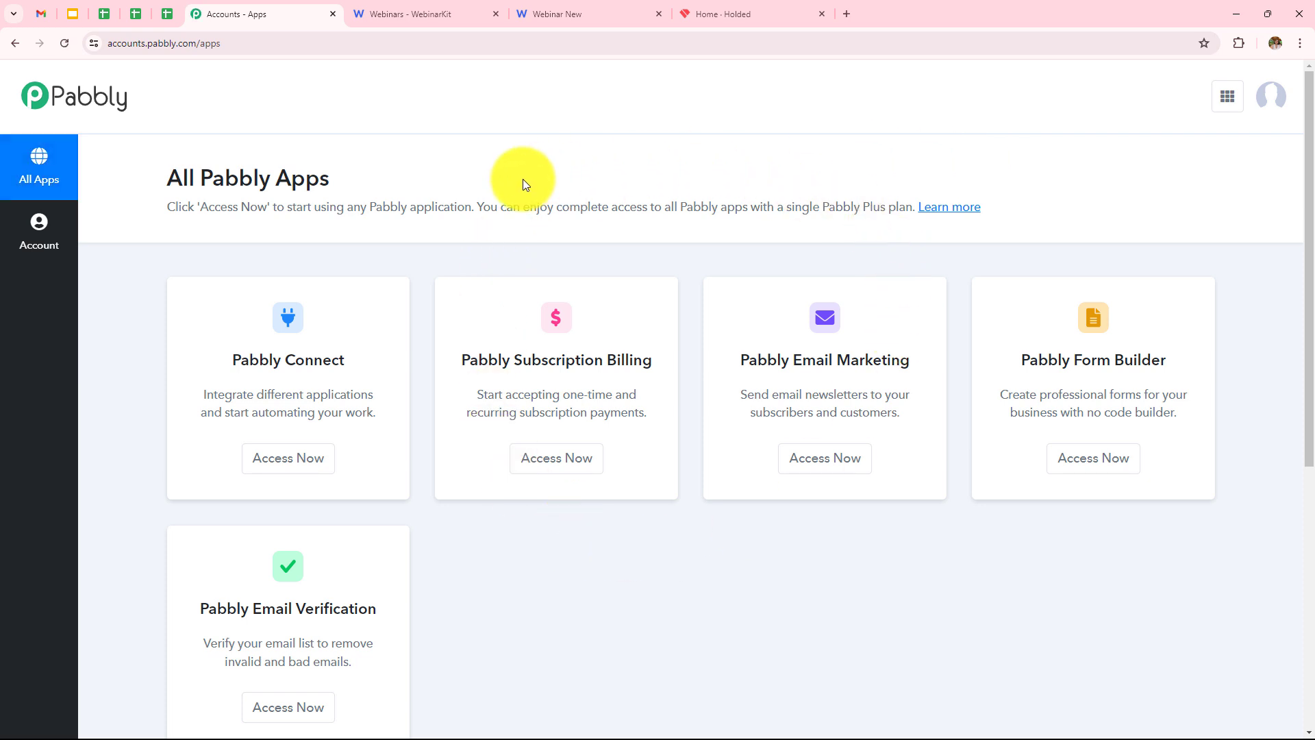
click(278, 464)
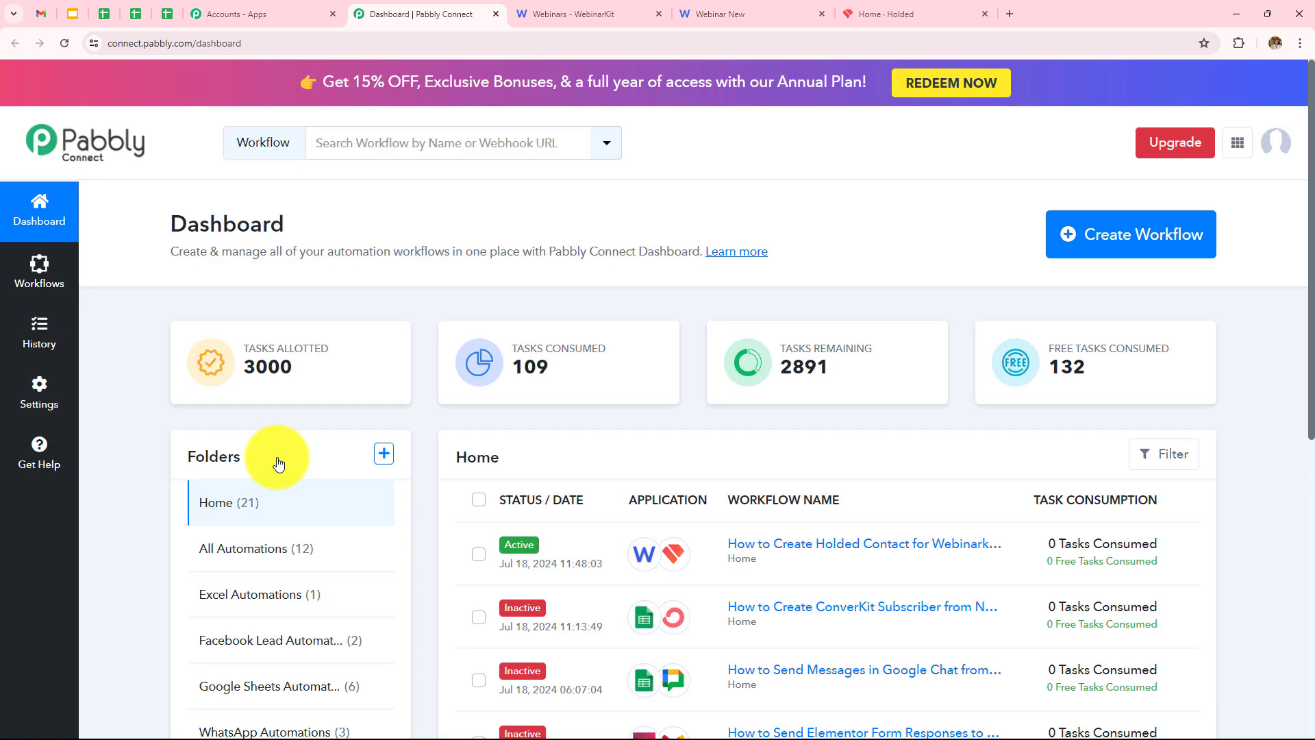
scroll(850, 411, down, 5)
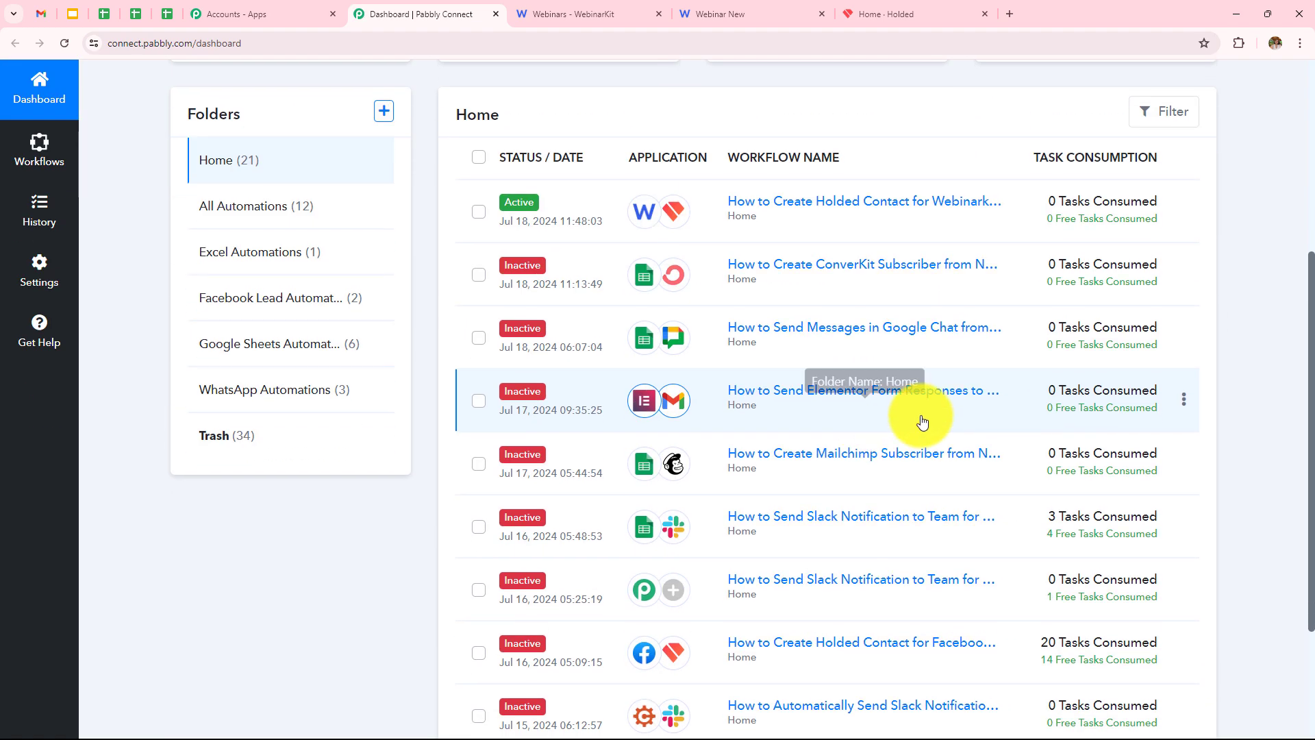
scroll(750, 400, up, 3)
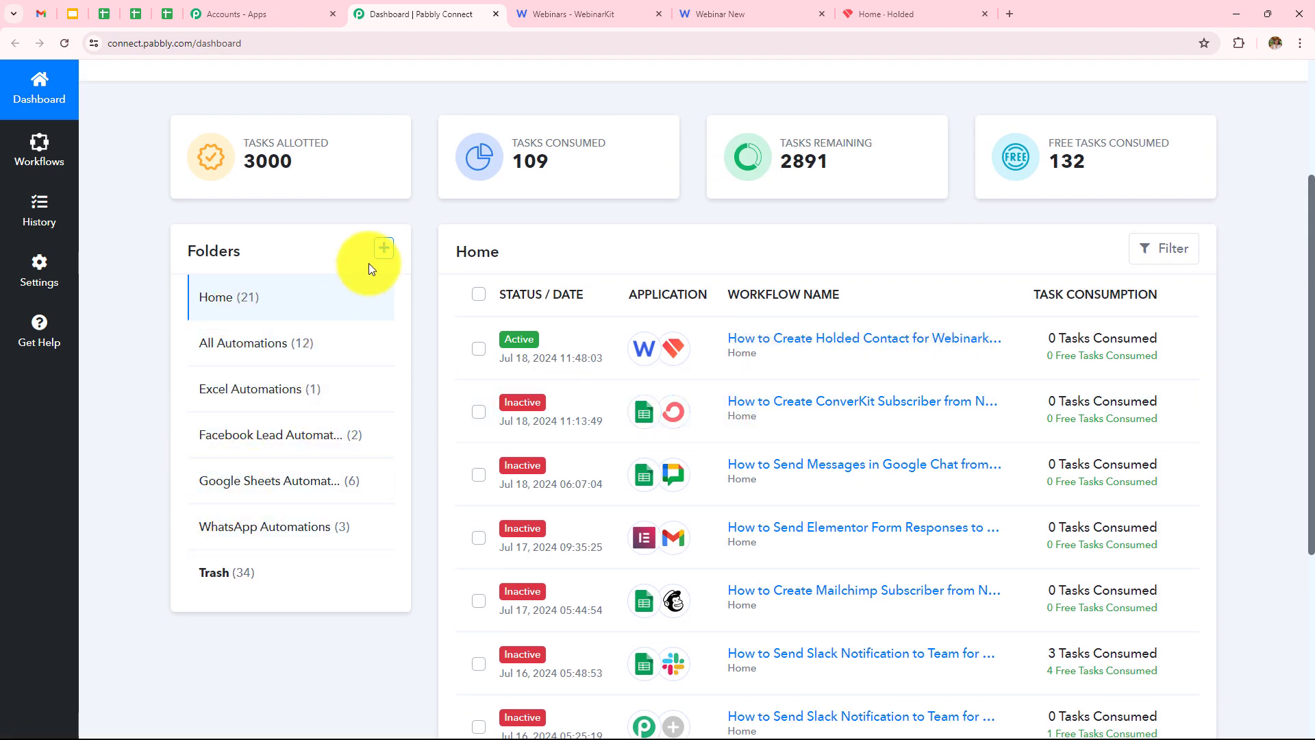
click(384, 248)
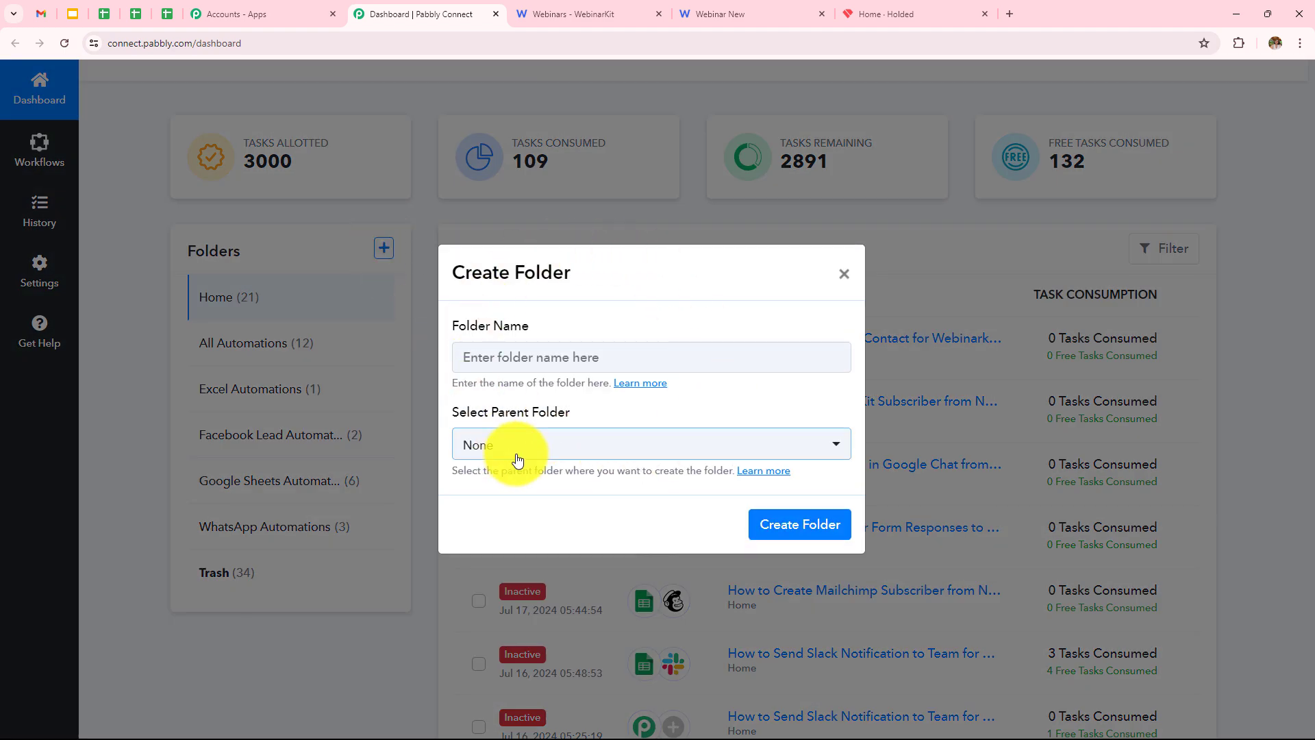
click(844, 274)
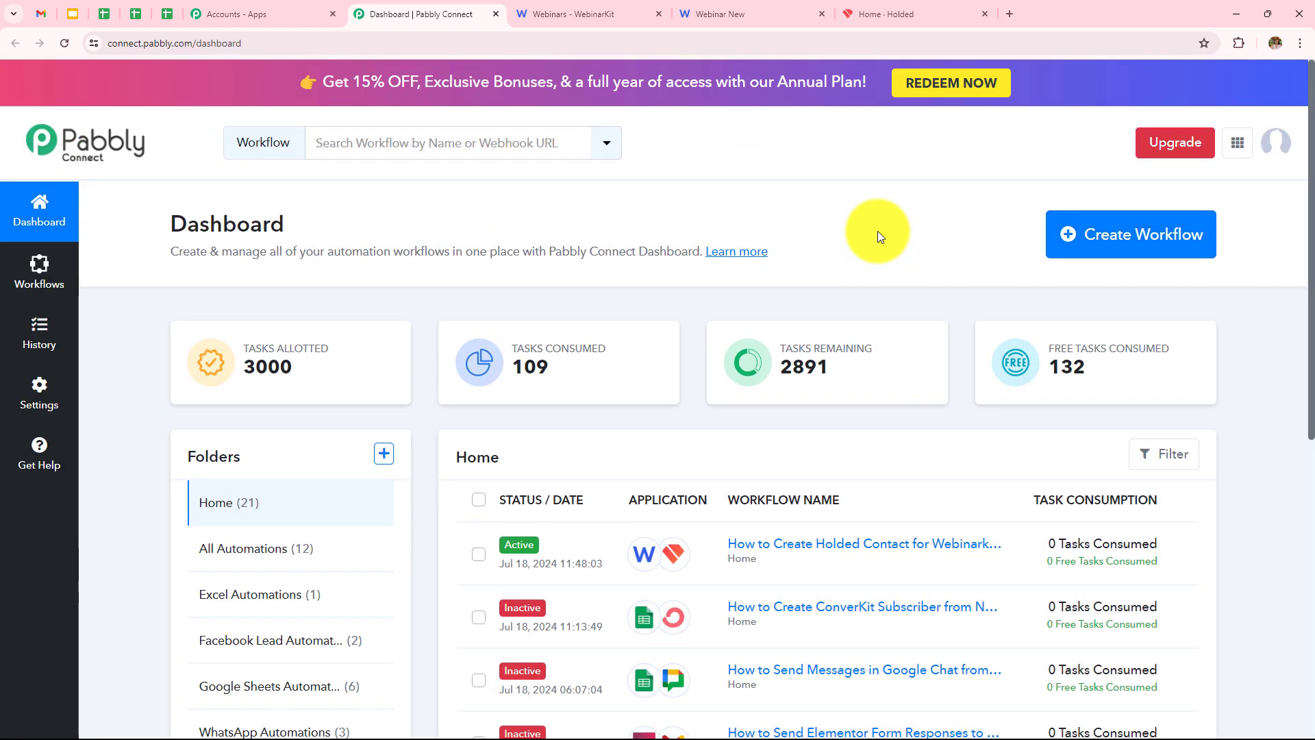
Create the workflow 'How to Create Holded Contact for WebinarKit Registrant' in All Automations.
click(1115, 246)
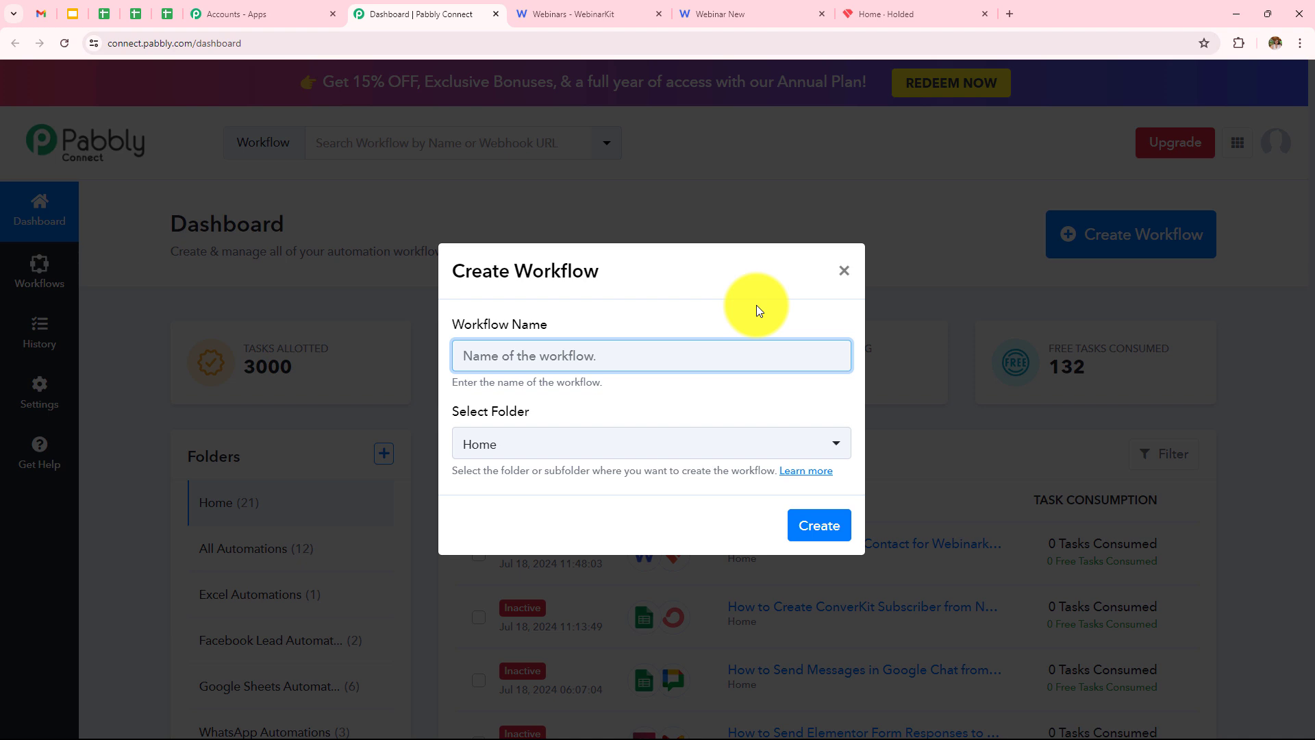
text(How to Create Holded Contact for WebinarKit Registrant)
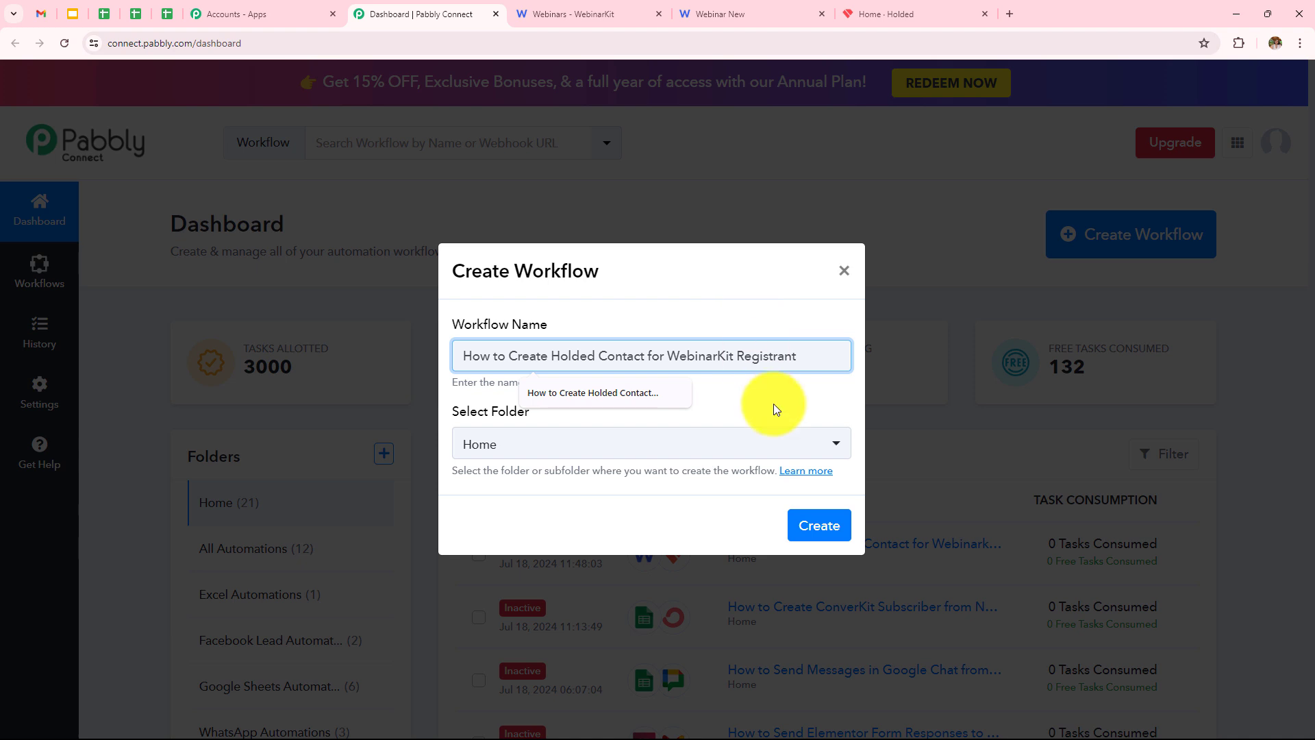
click(774, 404)
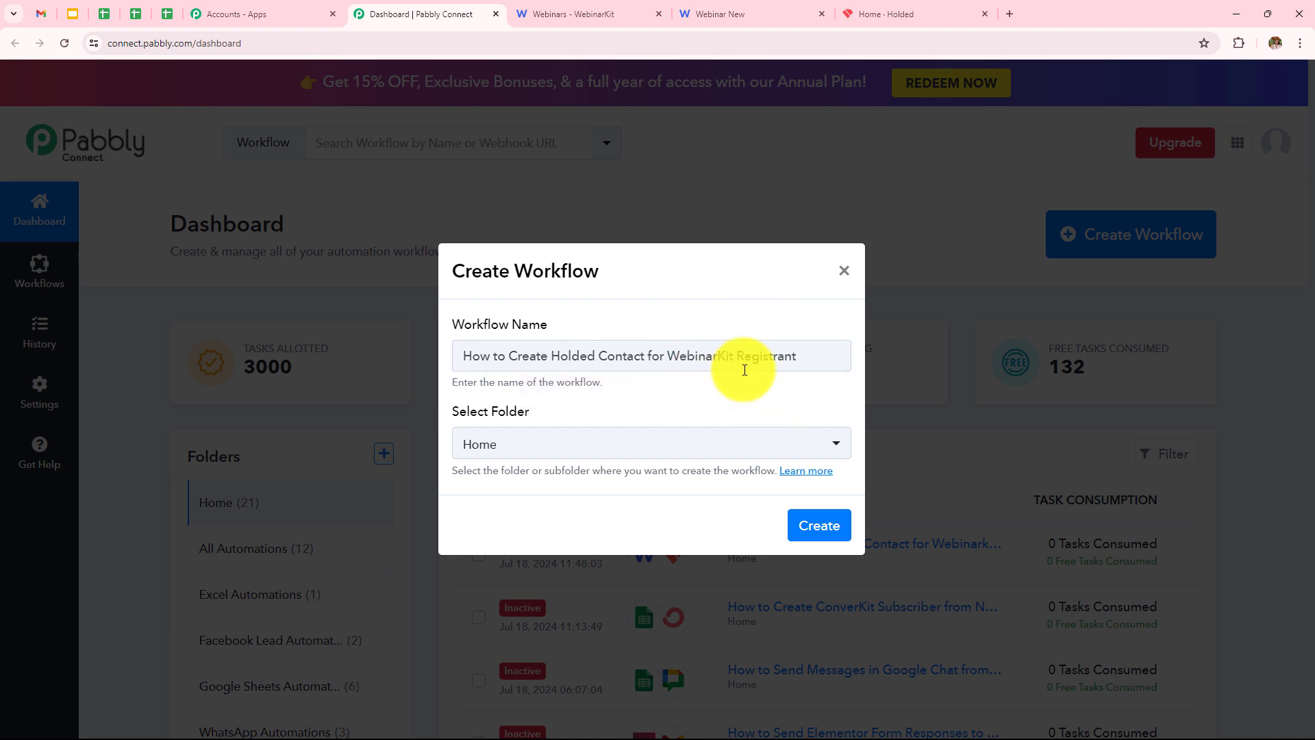
click(552, 439)
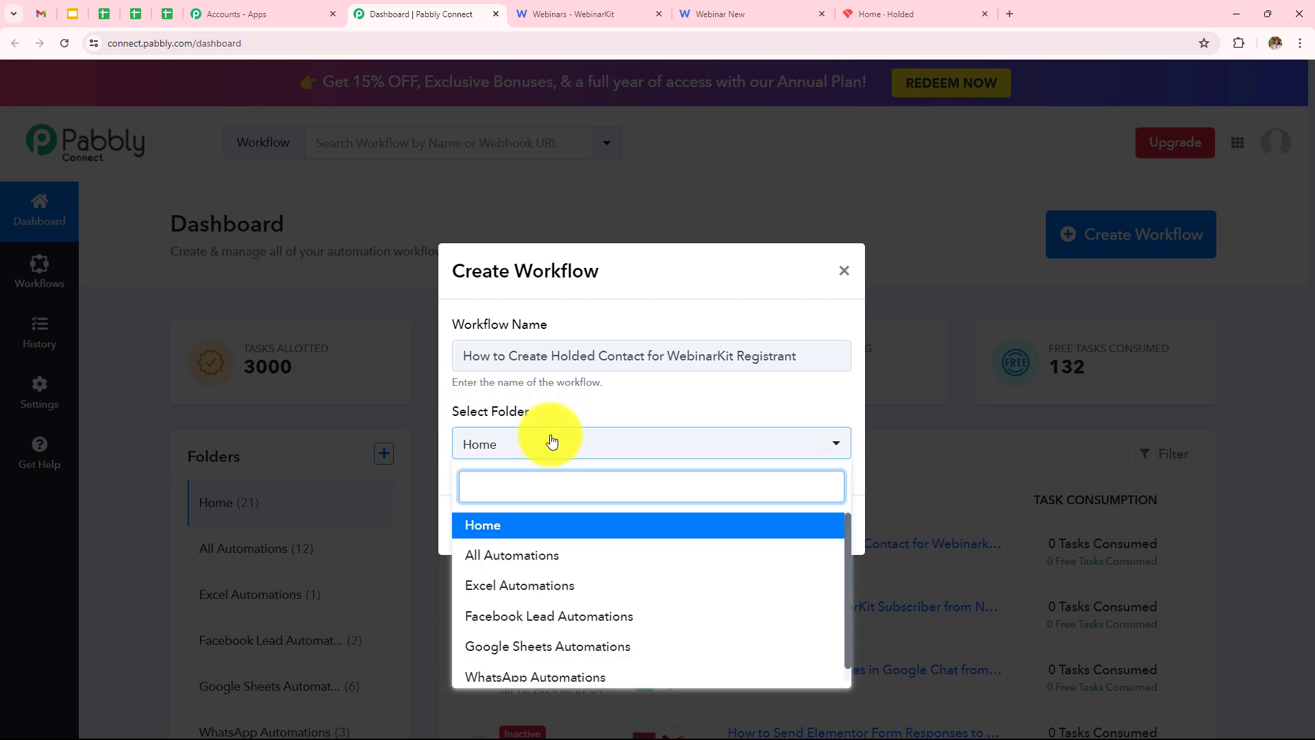
click(577, 544)
click(808, 538)
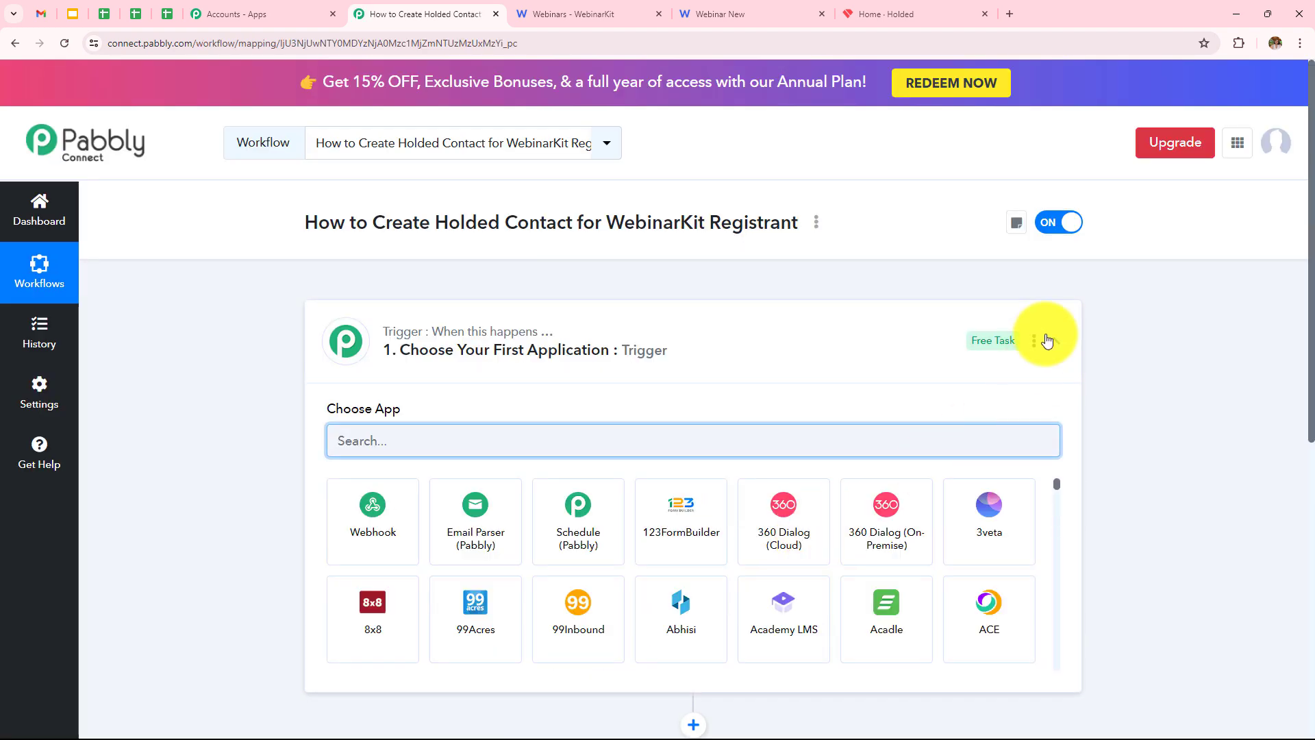
Pick WebinarKit as the trigger app by searching 'Webi'.
click(1050, 341)
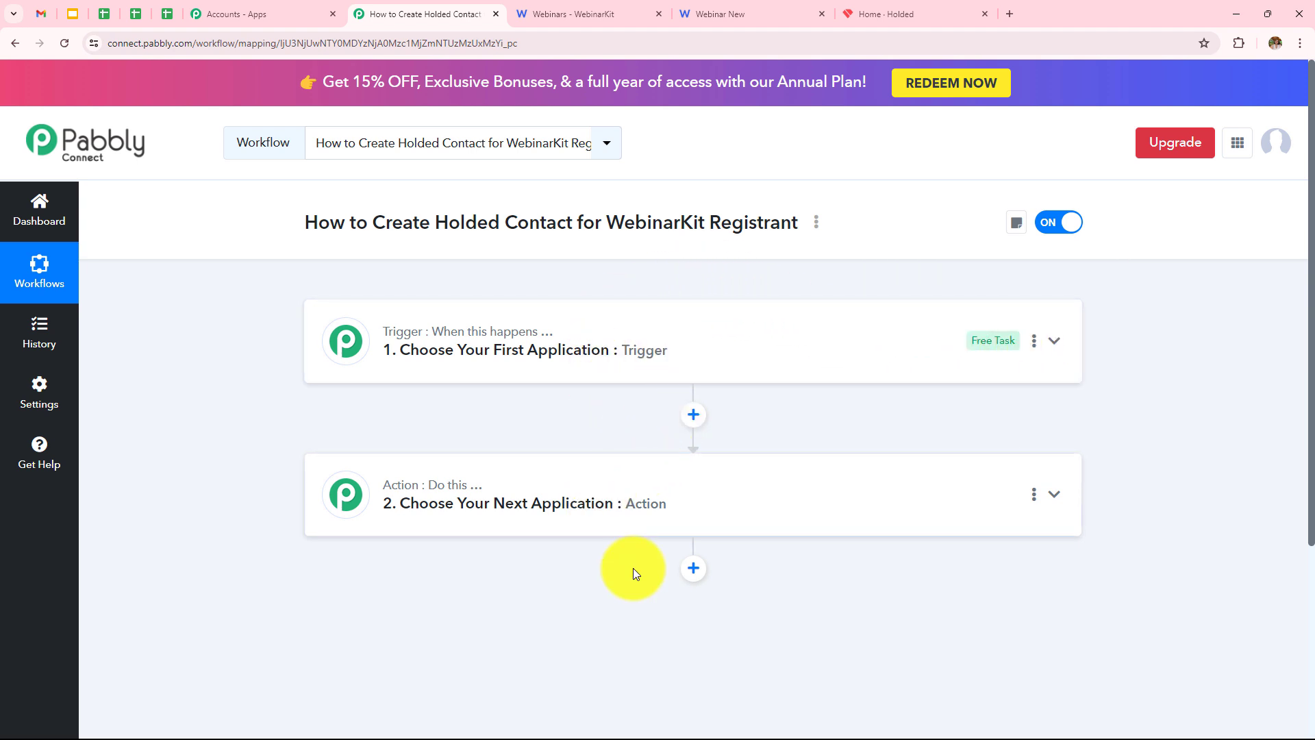
mouse_move(401, 337)
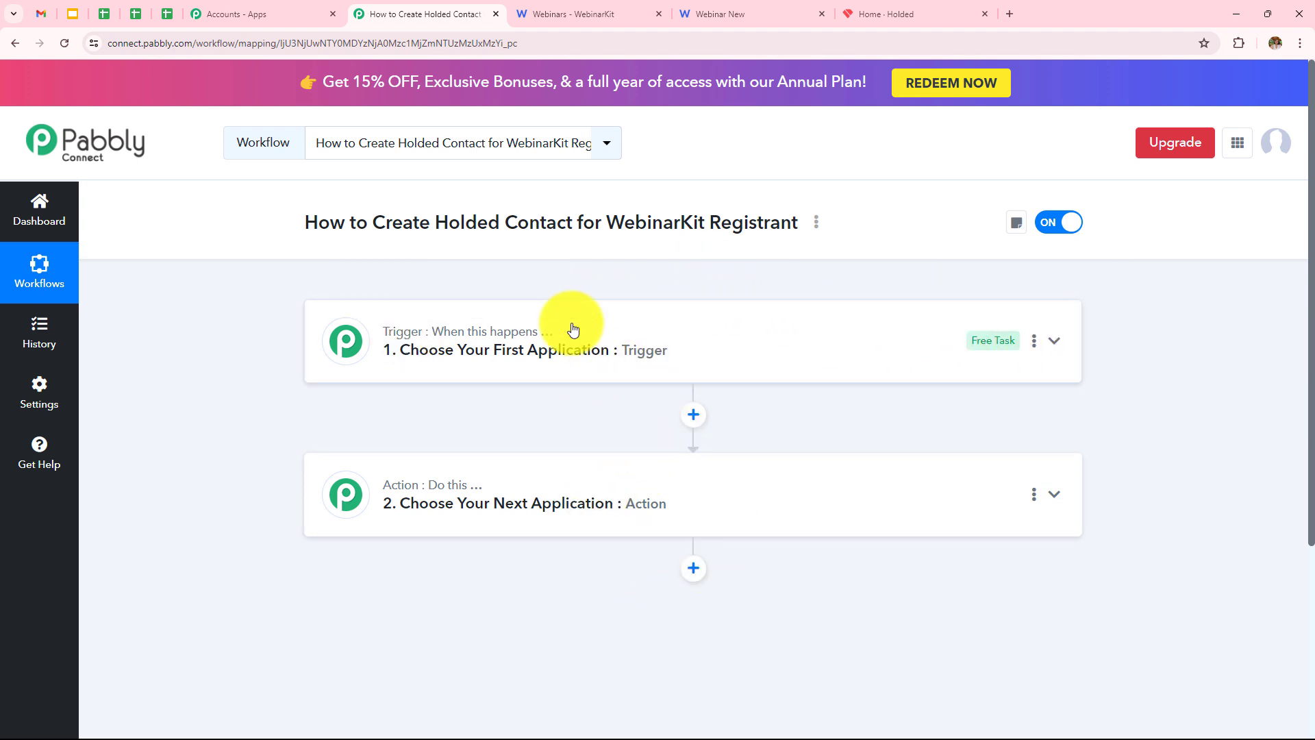
mouse_move(391, 483)
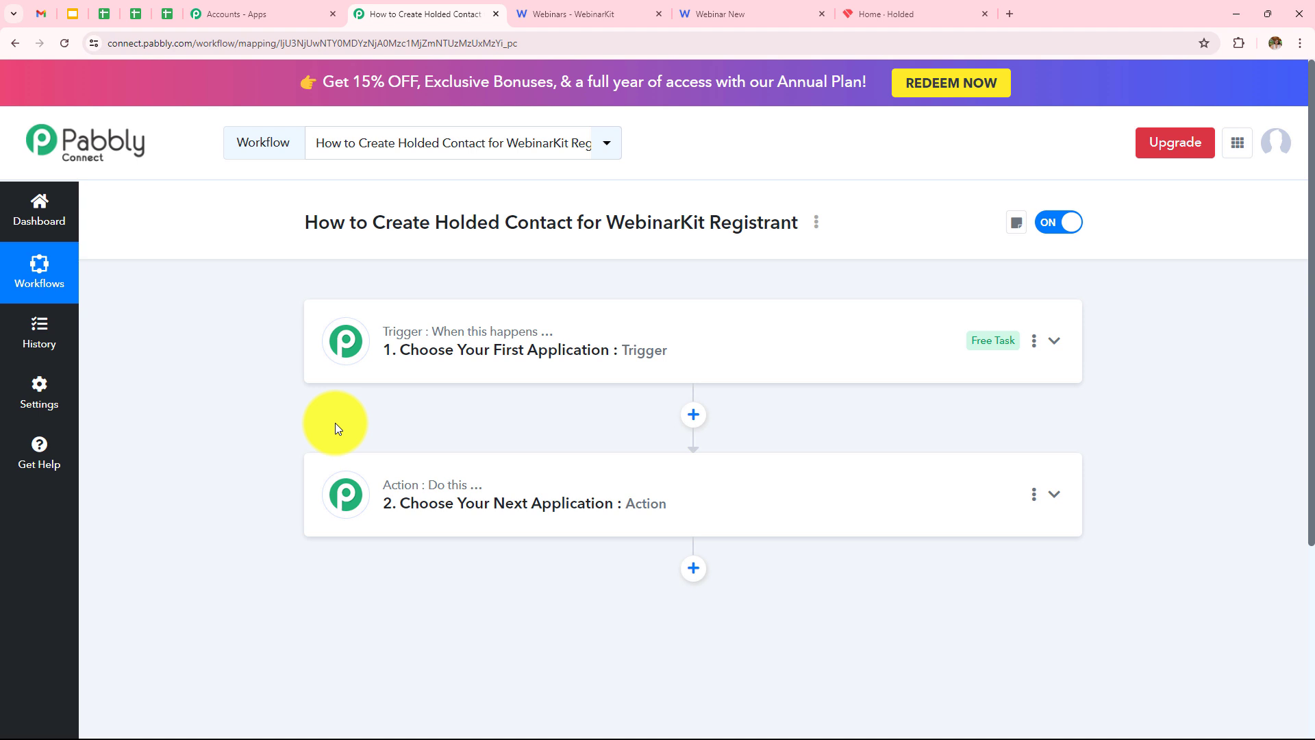
click(509, 352)
click(494, 433)
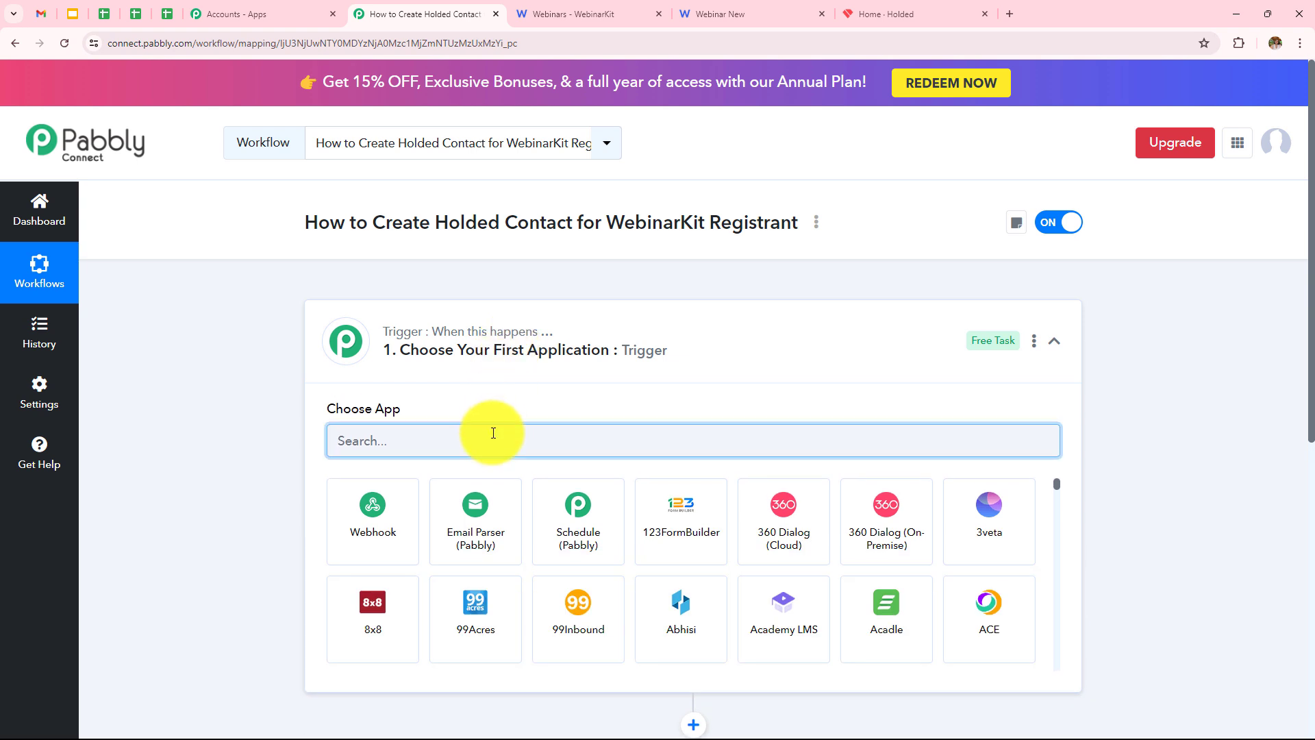
text(Webi)
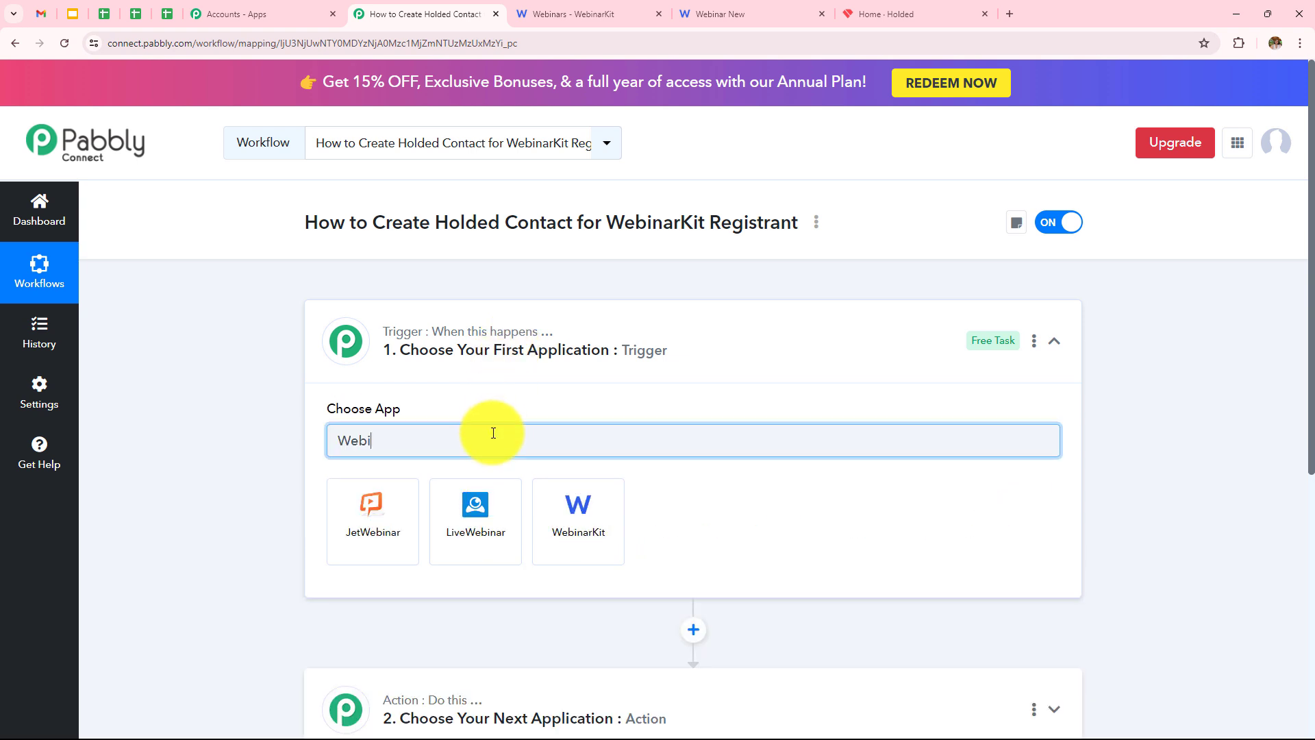
click(559, 503)
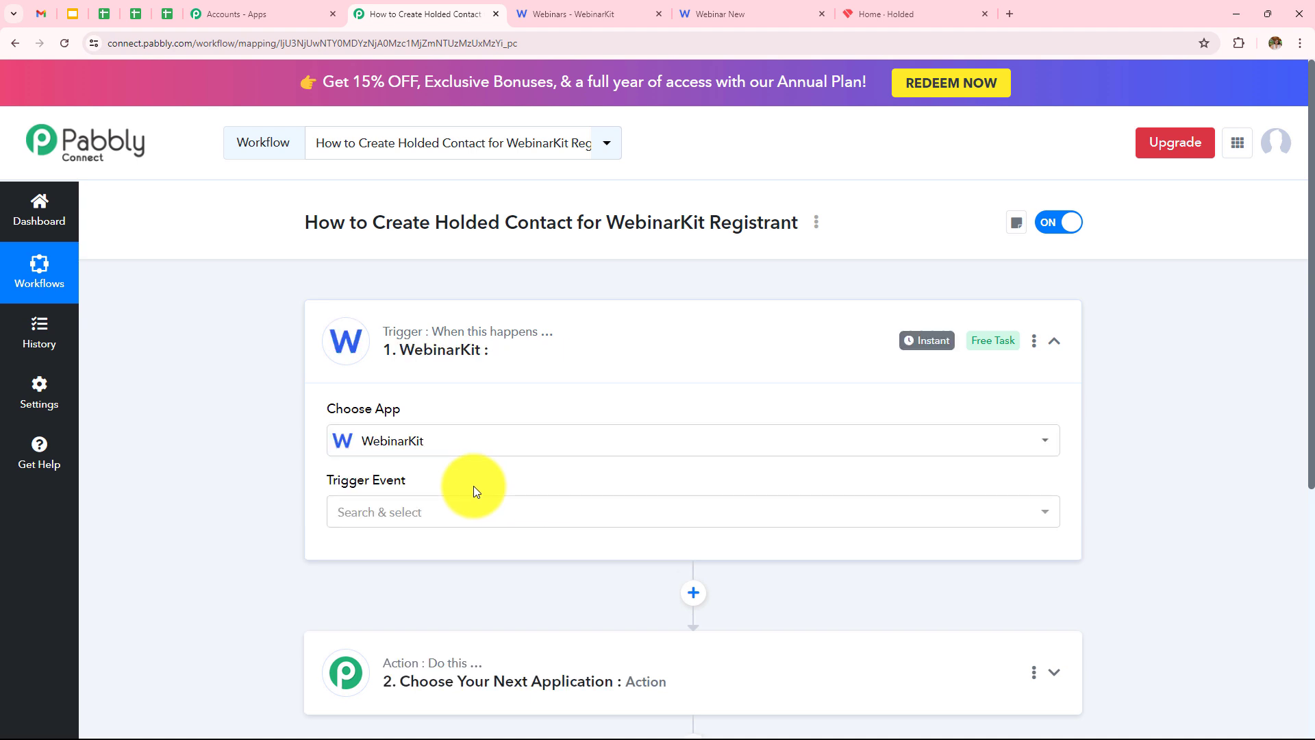
Set the trigger event to New Webinar Registration and review the generated webhook URL.
click(454, 511)
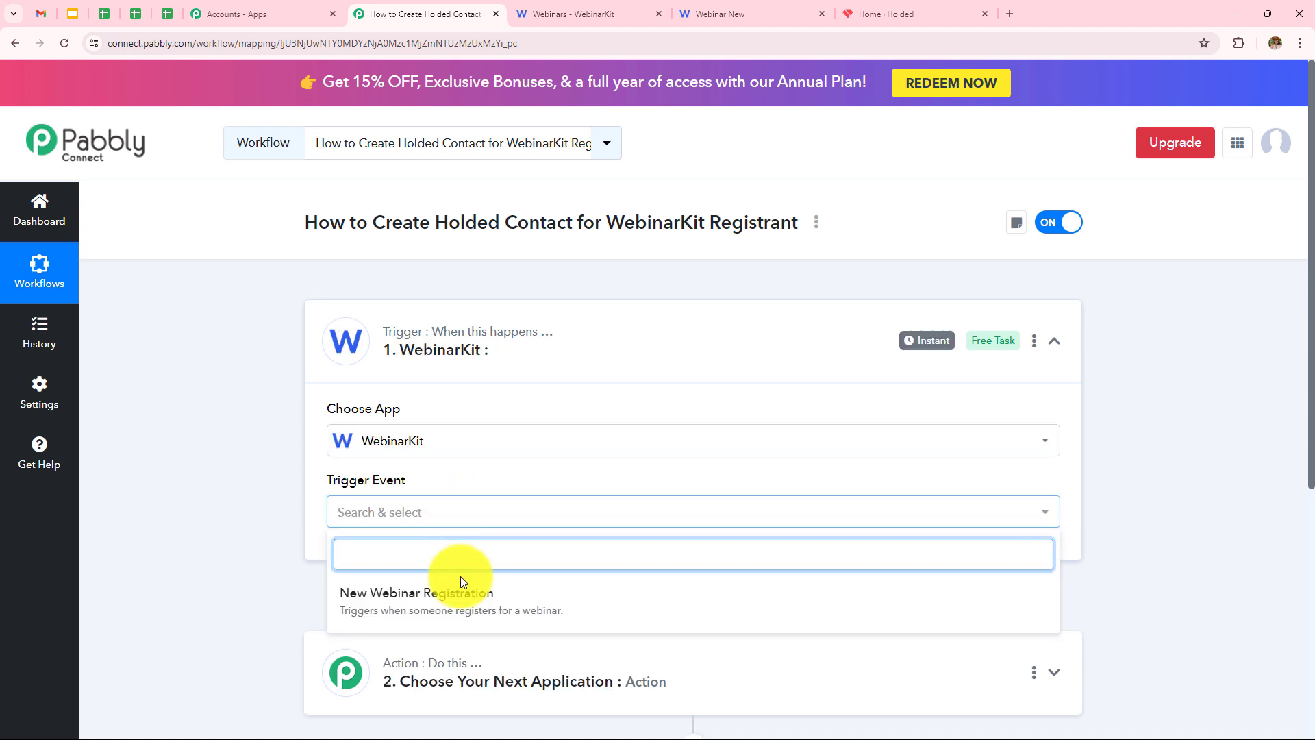
click(460, 607)
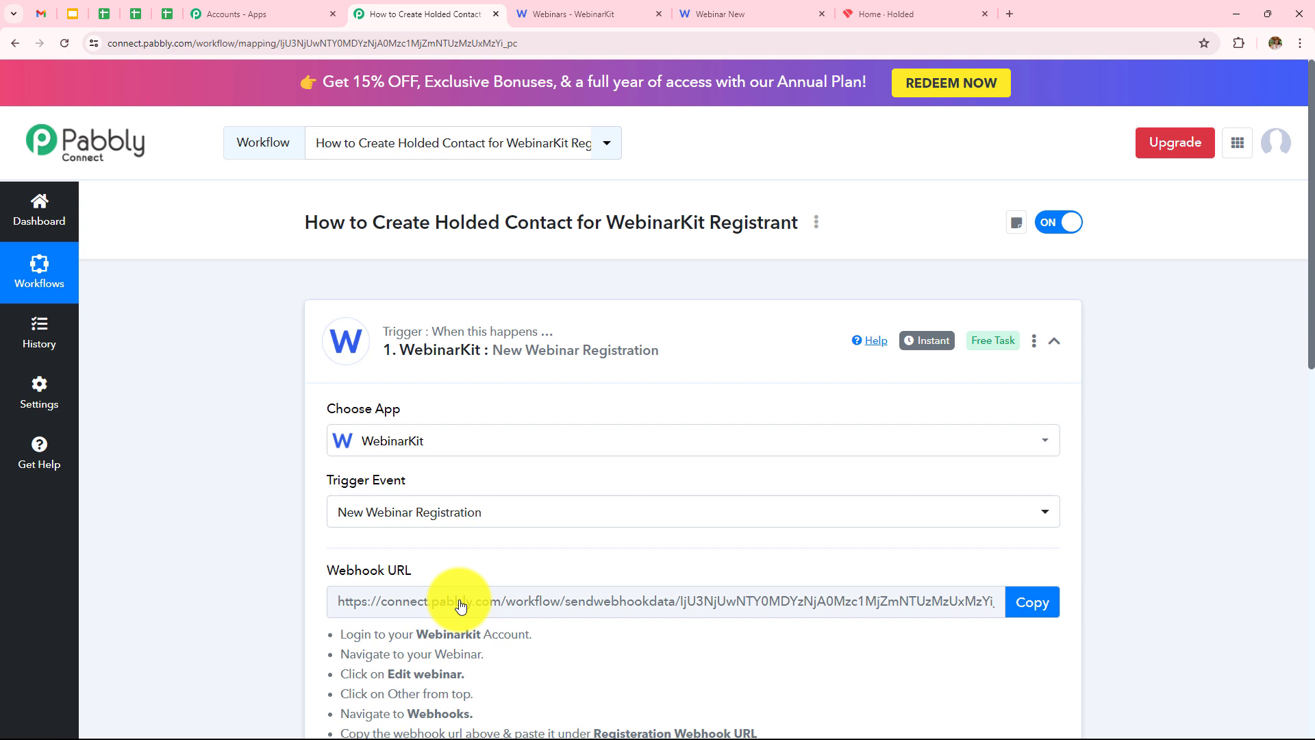
scroll(497, 528, down, 3)
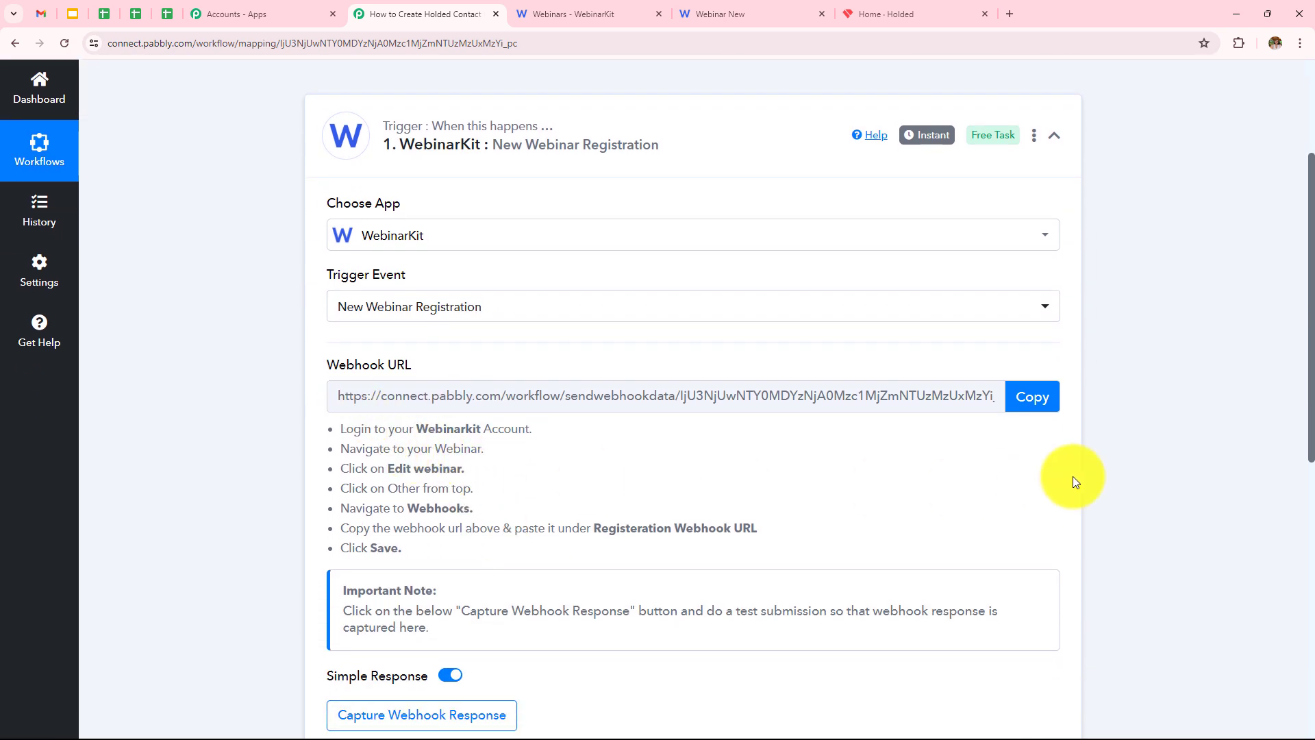
scroll(508, 506, up, 1)
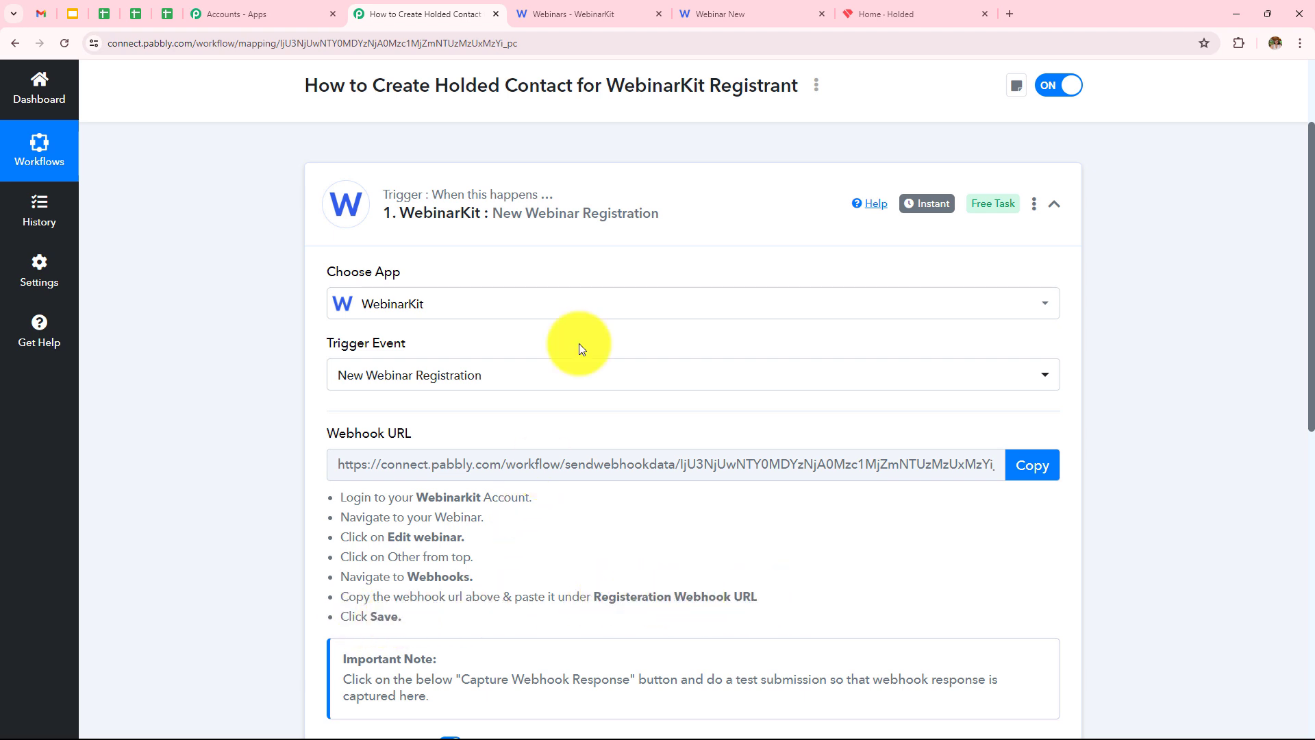
Open Pabbly Webinar's edit settings in WebinarKit and expand its Webhooks section.
click(602, 15)
scroll(708, 249, down, 2)
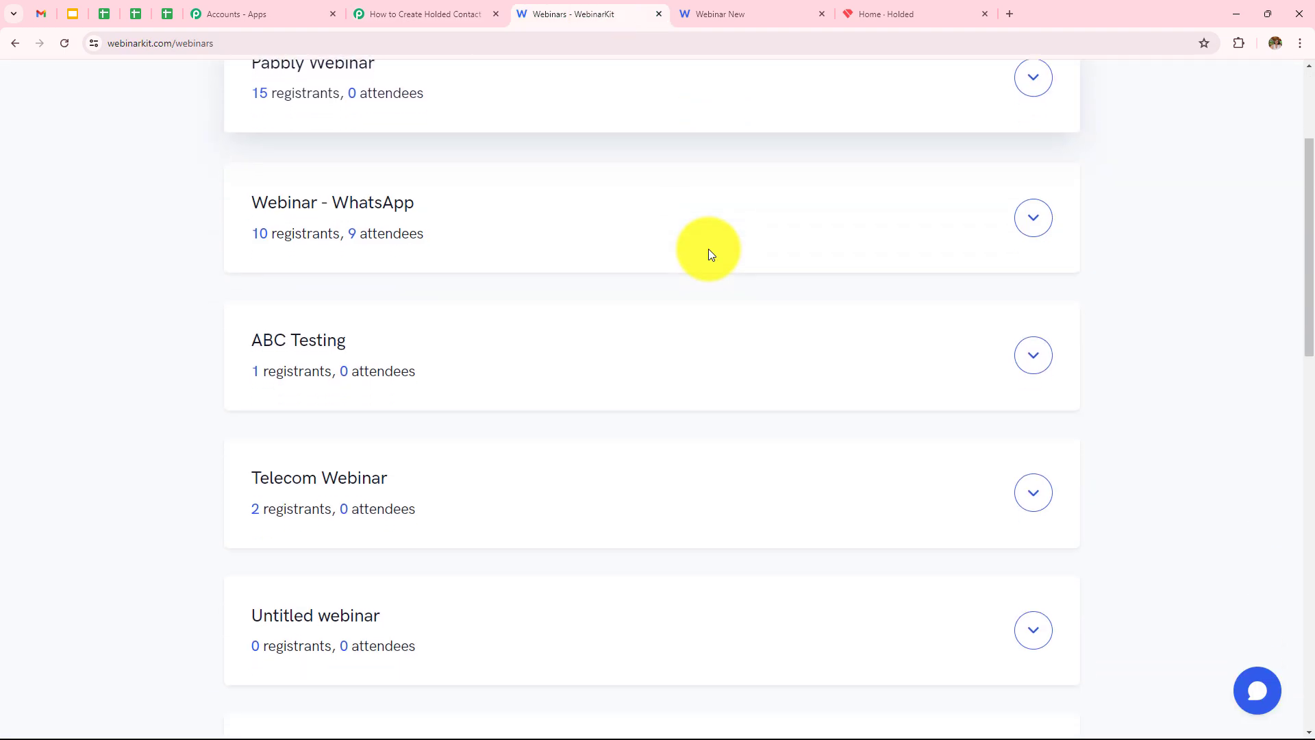
scroll(715, 274, up, 4)
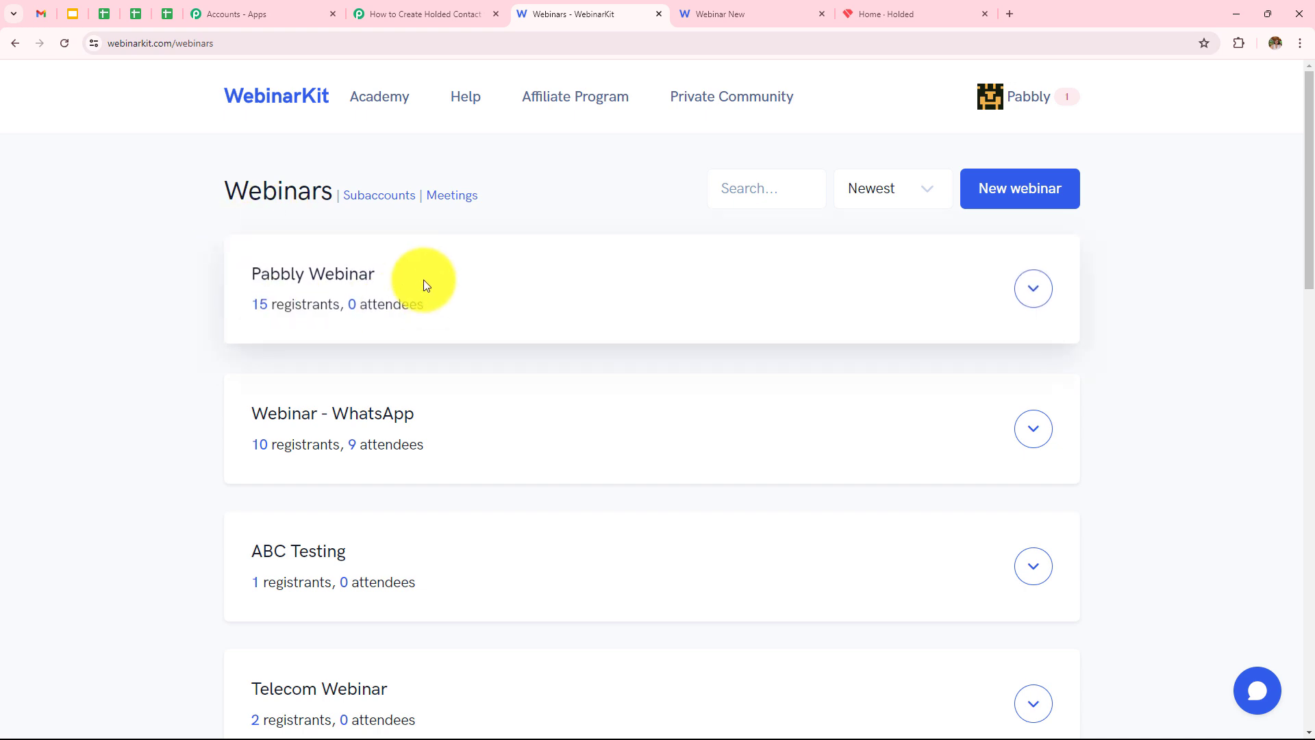
click(1033, 288)
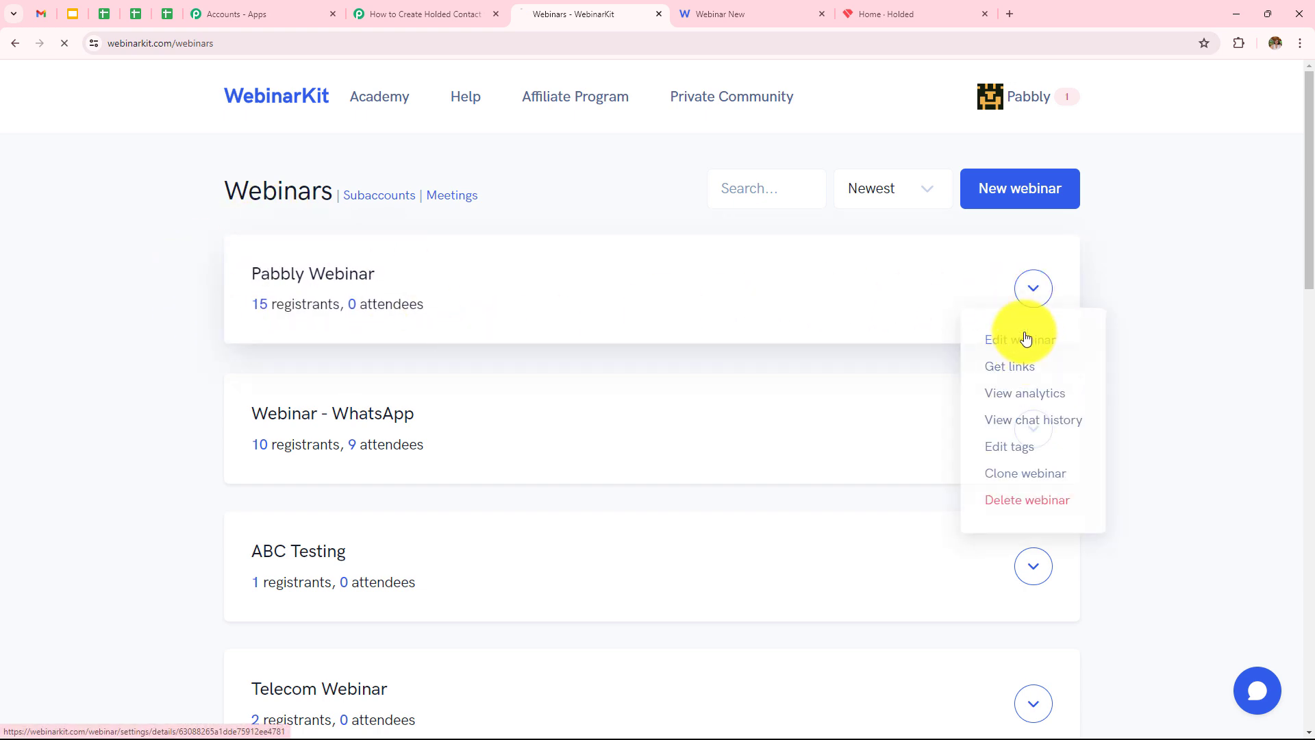
click(1025, 338)
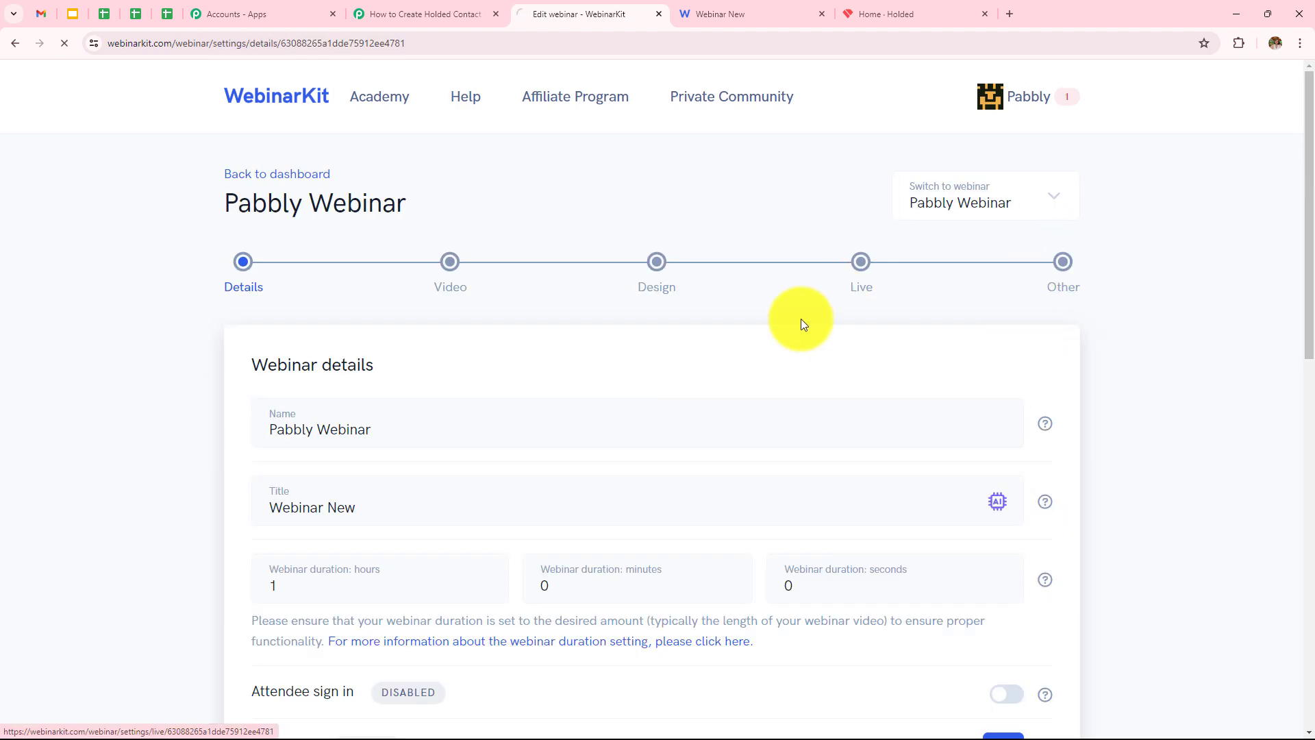
scroll(791, 321, down, 20)
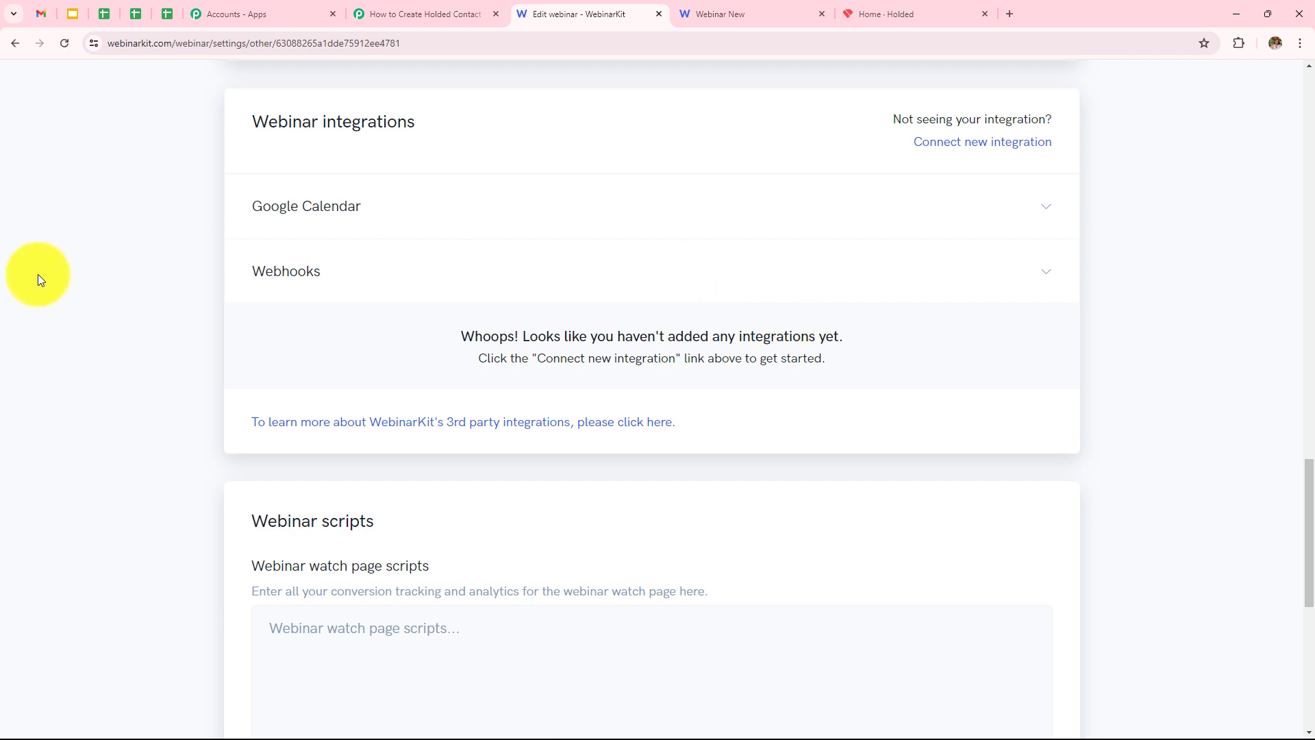
click(305, 288)
click(516, 370)
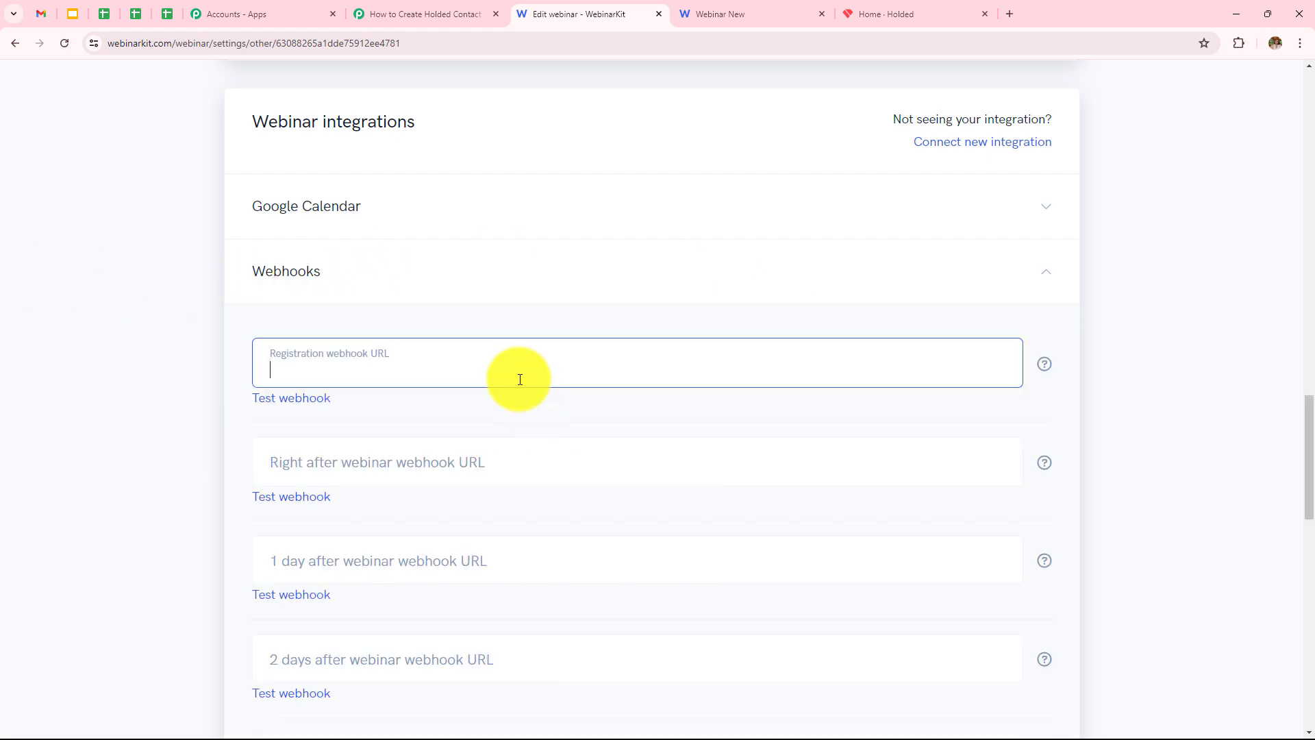
Paste Pabbly's webhook URL into the Registration webhook URL field and save the webinar.
click(455, 8)
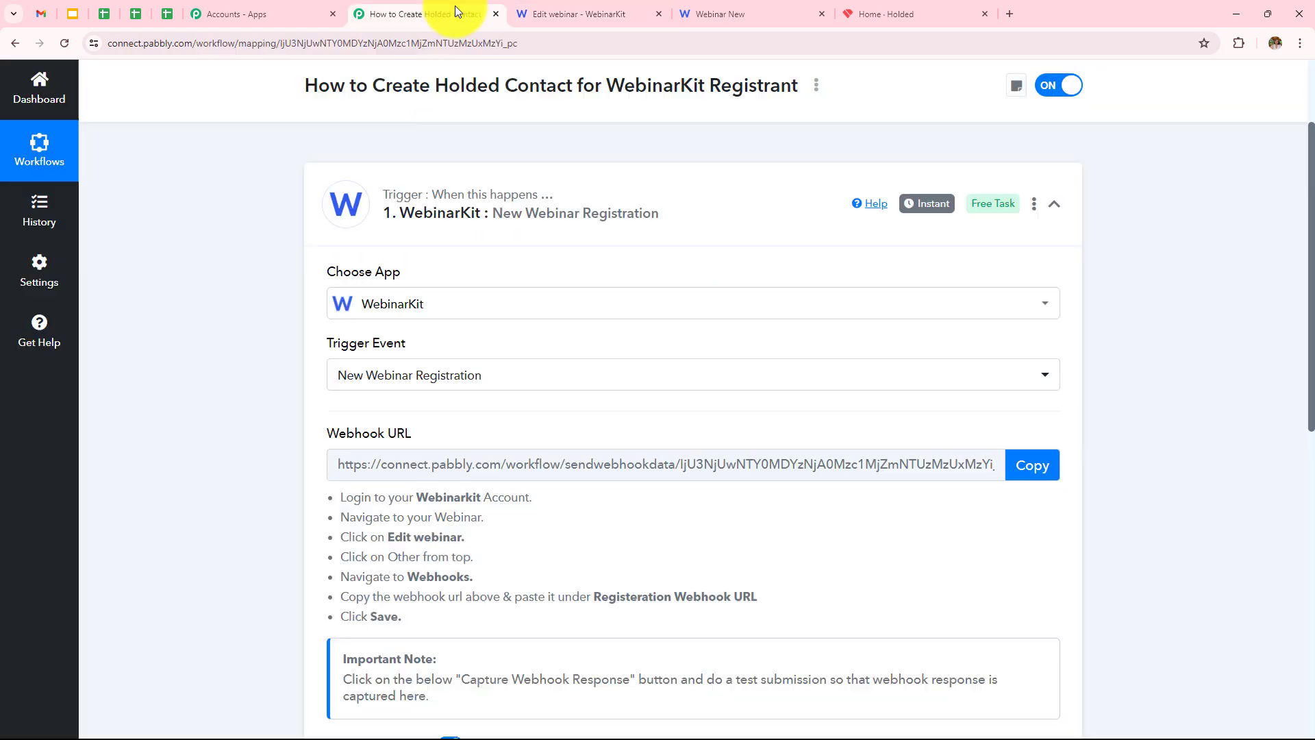
click(1041, 465)
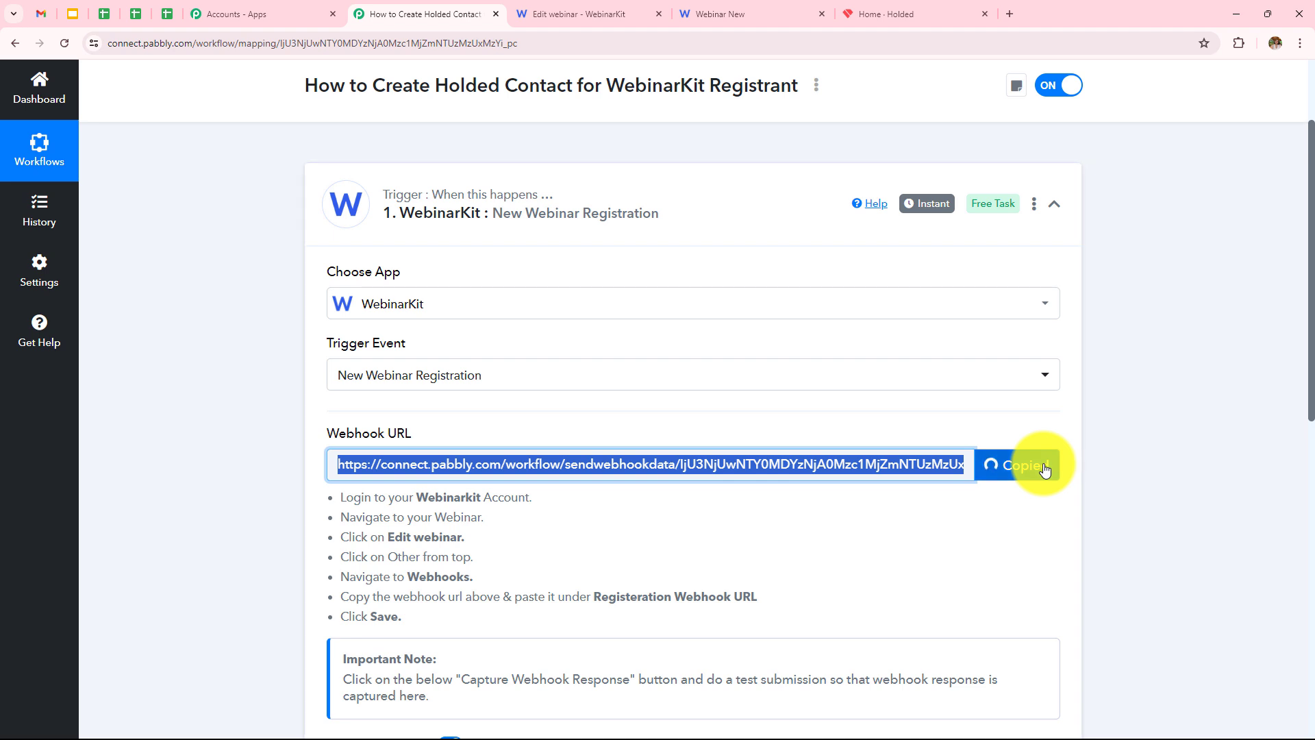
click(583, 13)
click(547, 369)
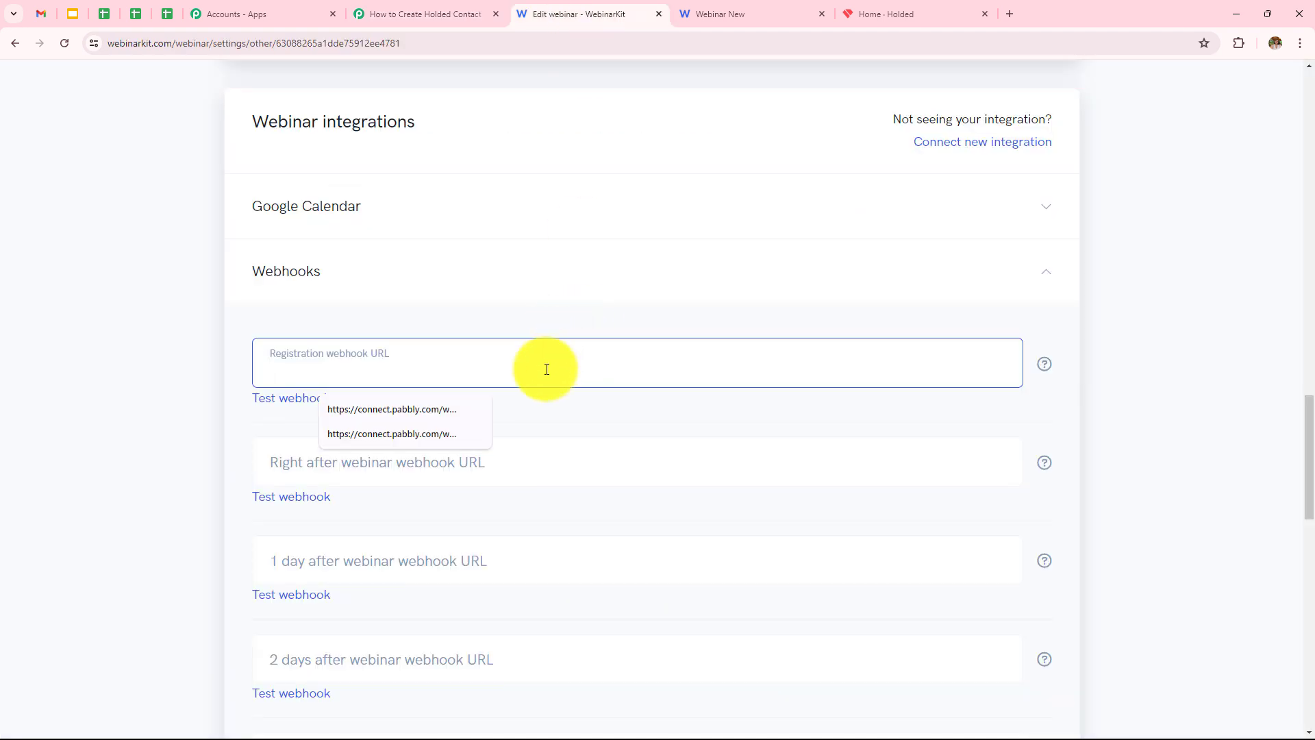
key(ctrl+v)
scroll(565, 387, down, 8)
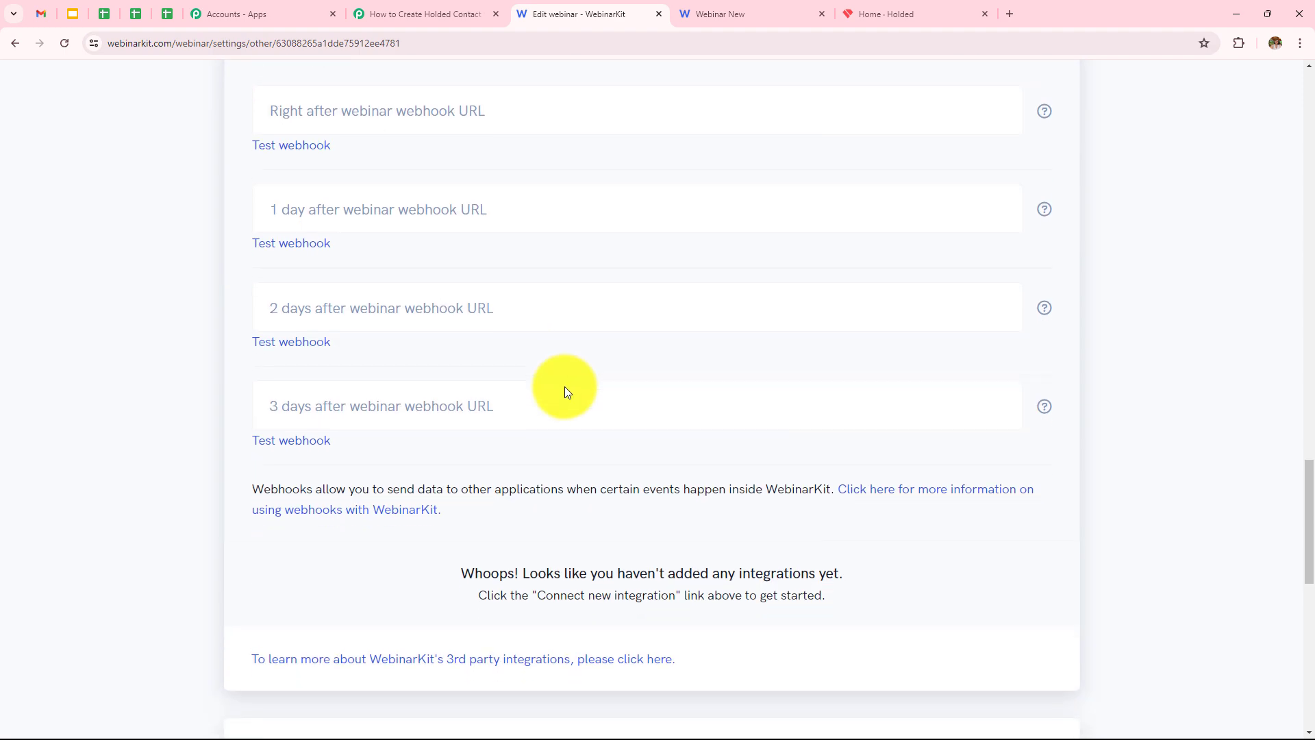
scroll(681, 438, down, 9)
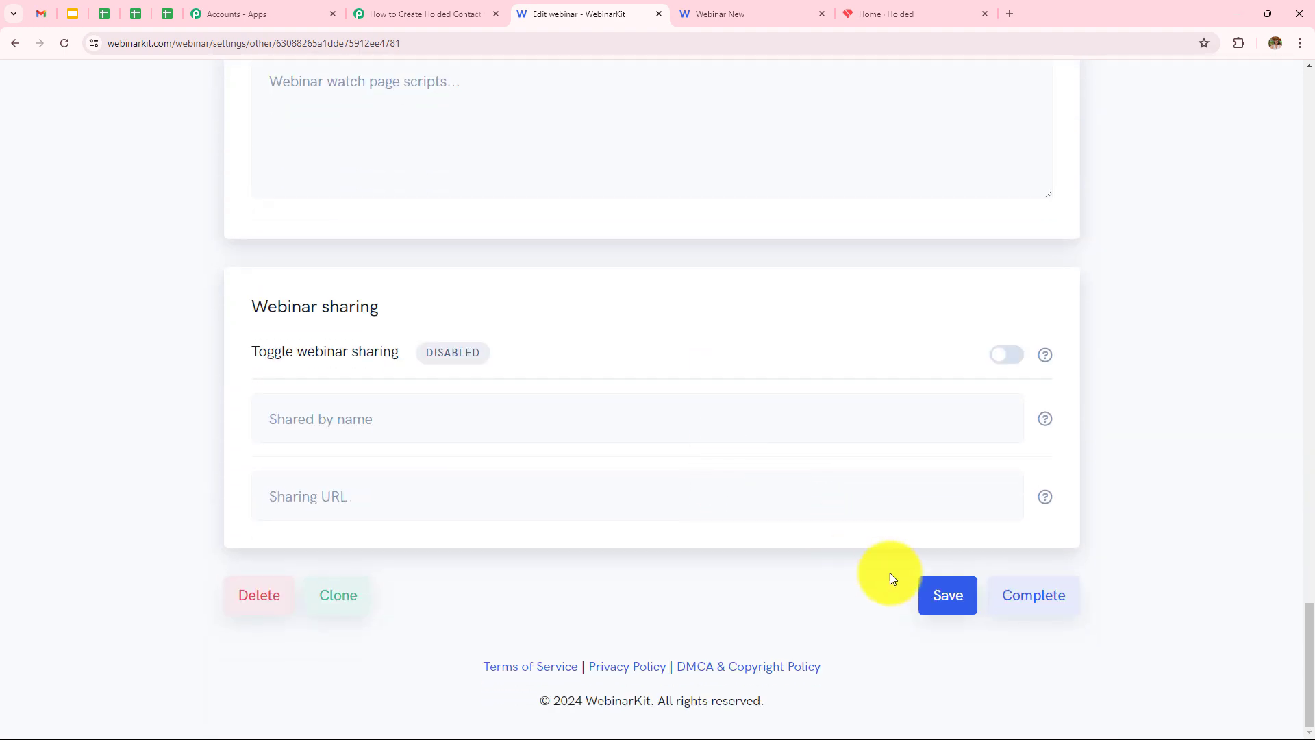
click(951, 601)
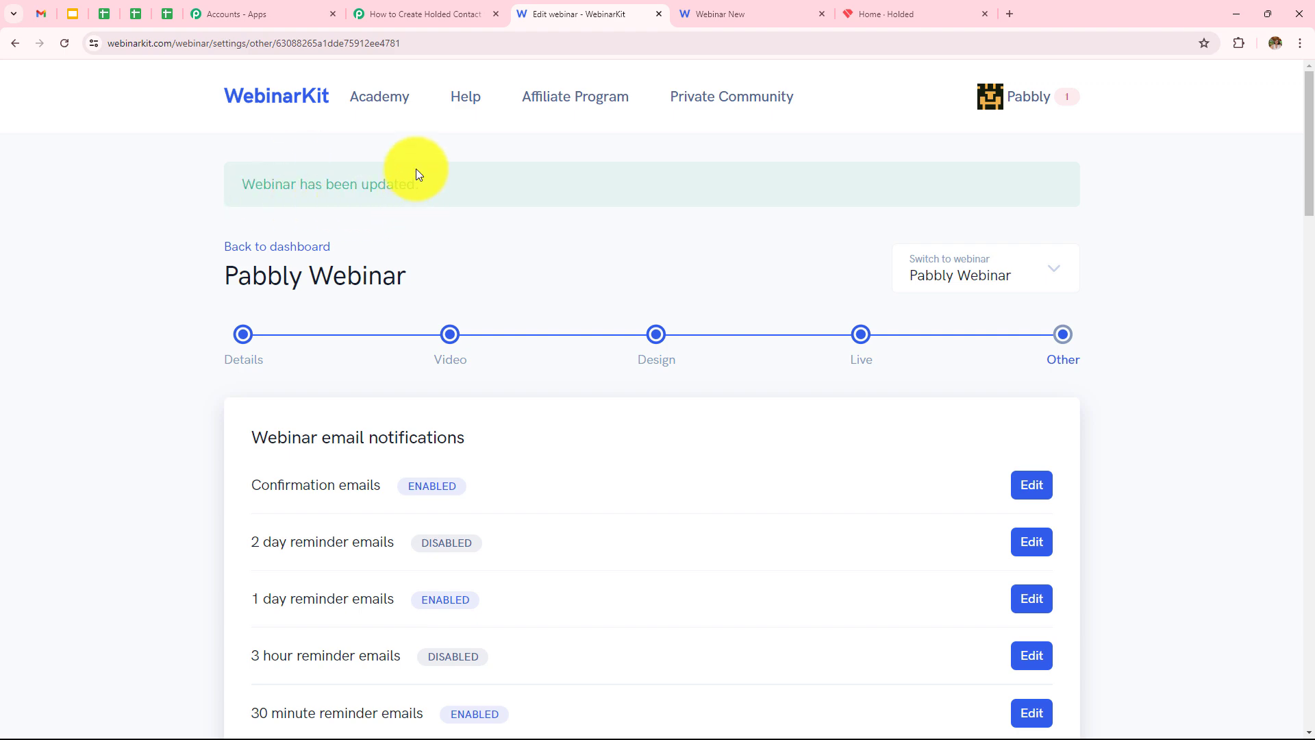
click(384, 14)
Confirm the trigger shows 'Waiting For Webhook Response' and open the 'Webinar New' registration page.
scroll(607, 352, down, 5)
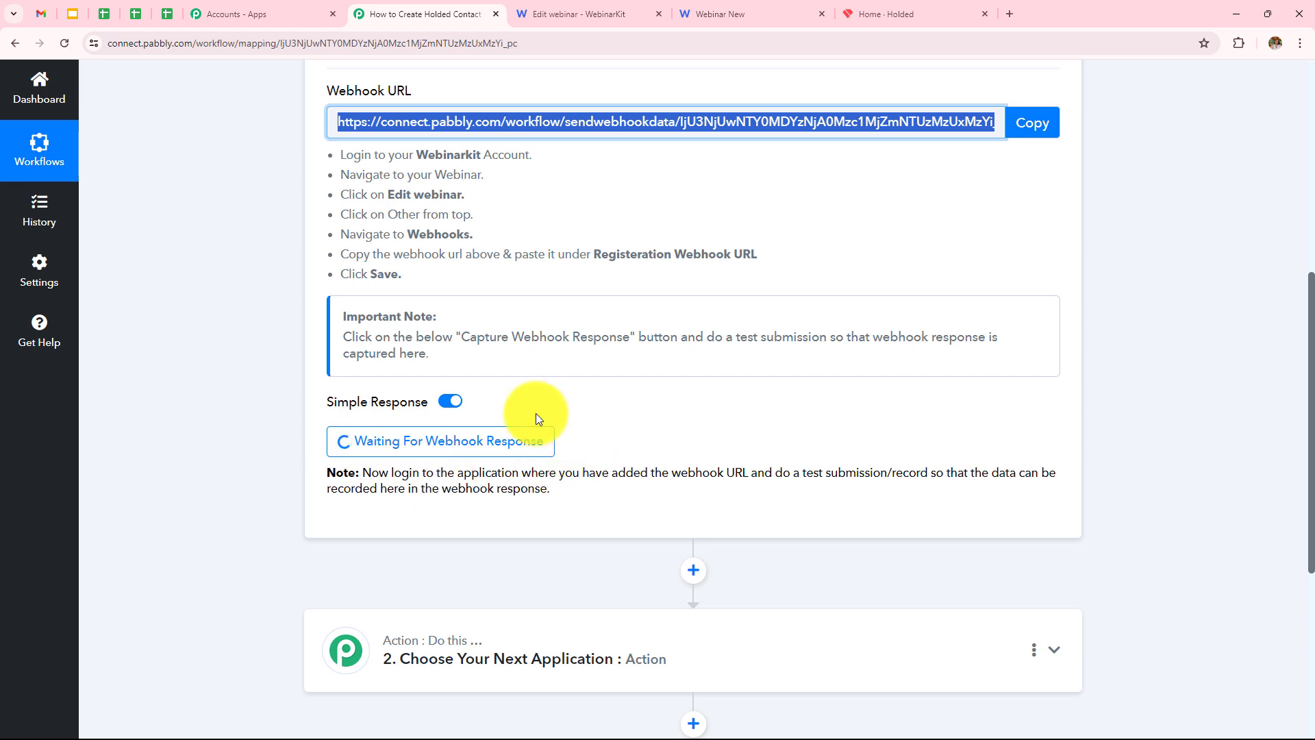
click(741, 11)
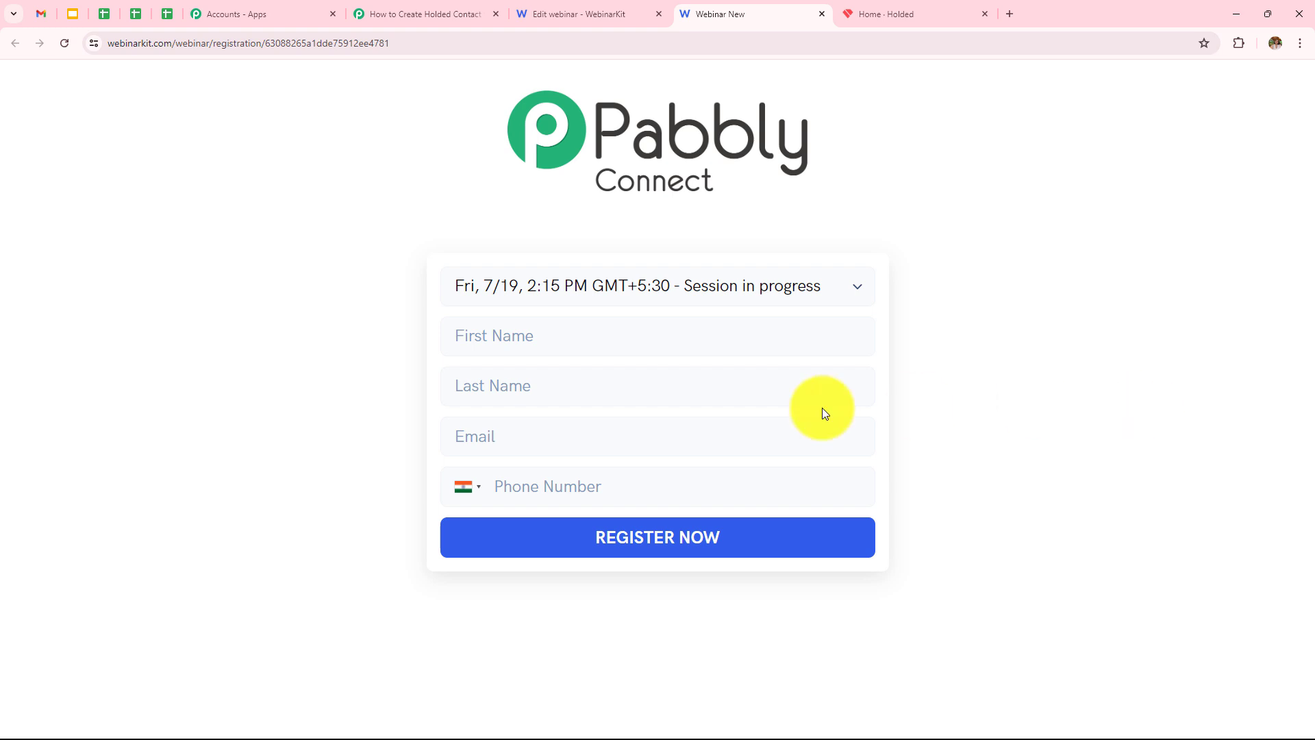
Fill the registration form with a test registrant's first name, last name, e-mail and phone, then submit.
click(695, 330)
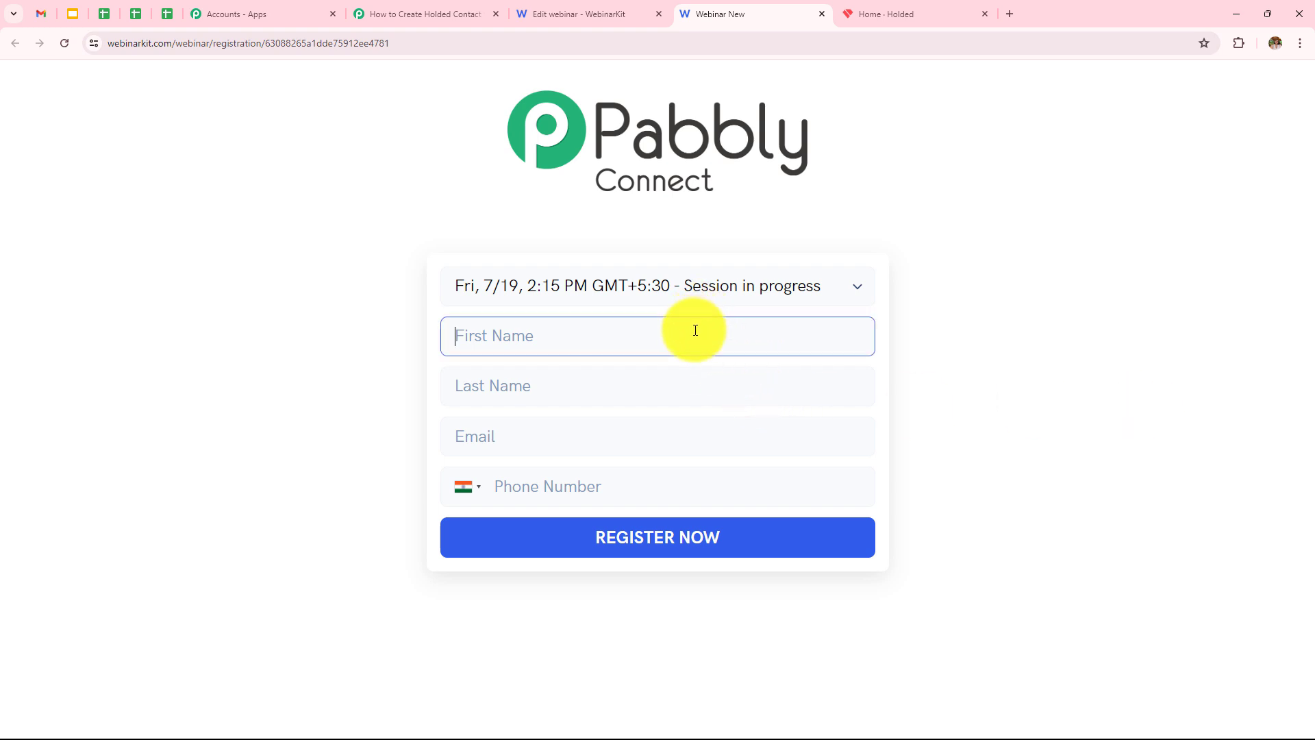
text(Smart)
click(646, 395)
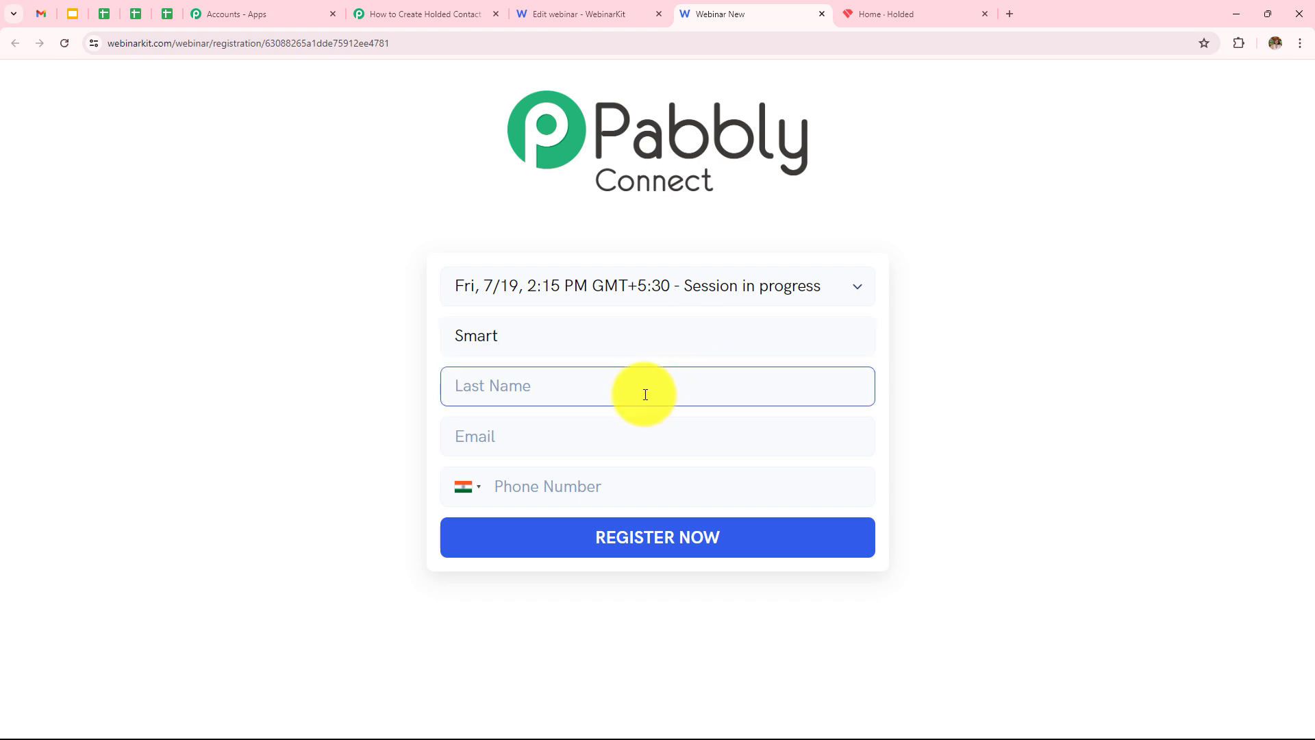
text(Test)
text(user)
click(639, 440)
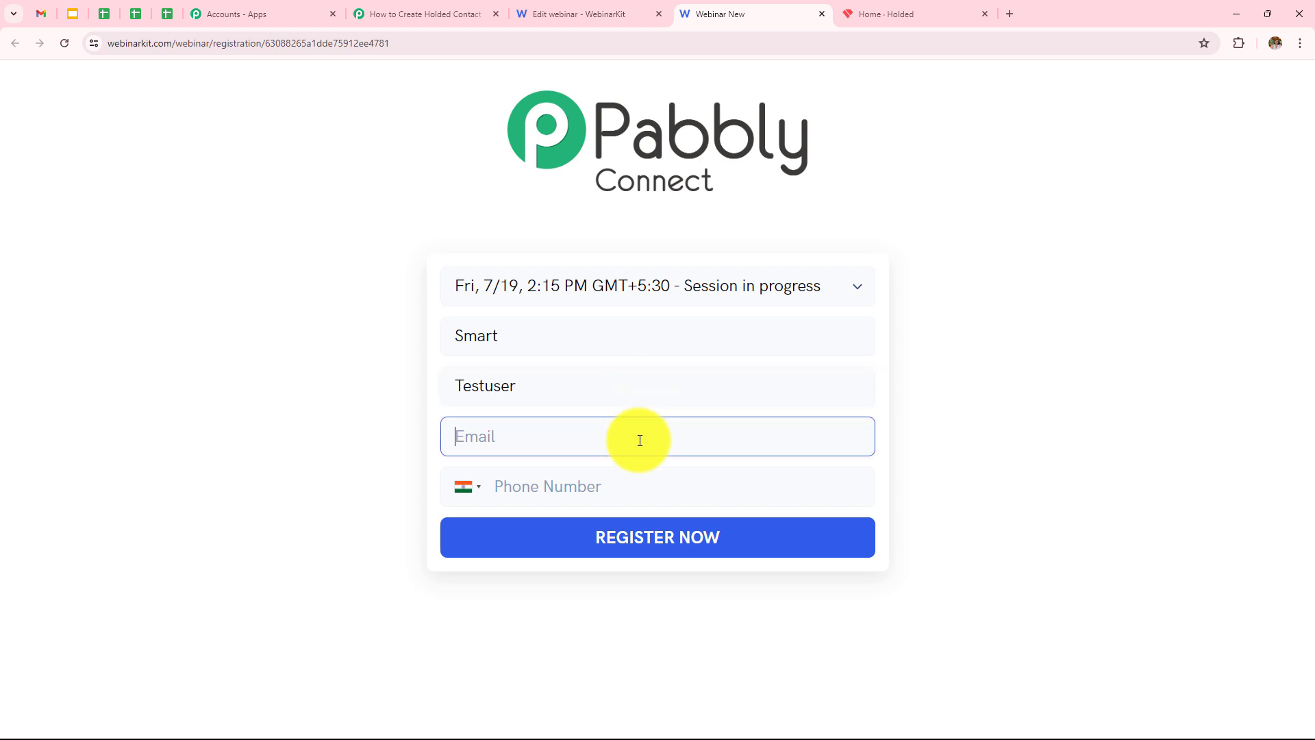
click(642, 486)
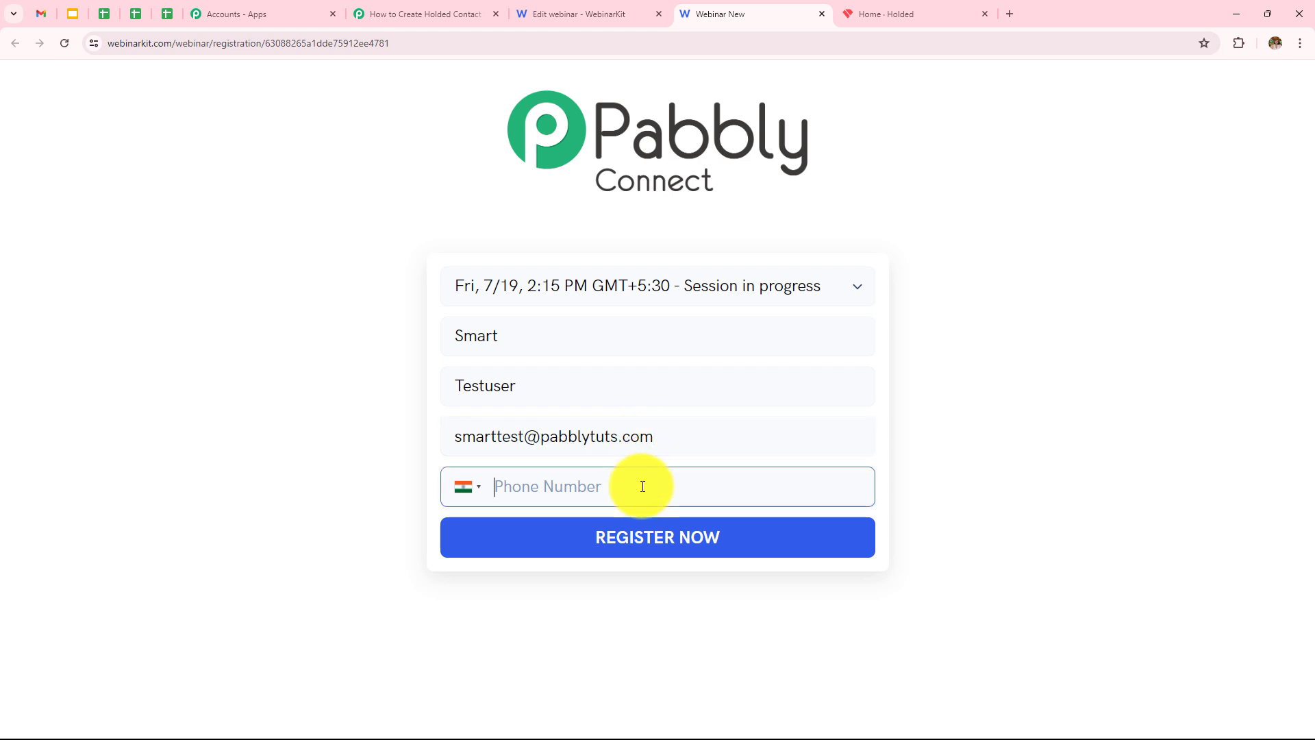
text(76767 6767#)
click(649, 544)
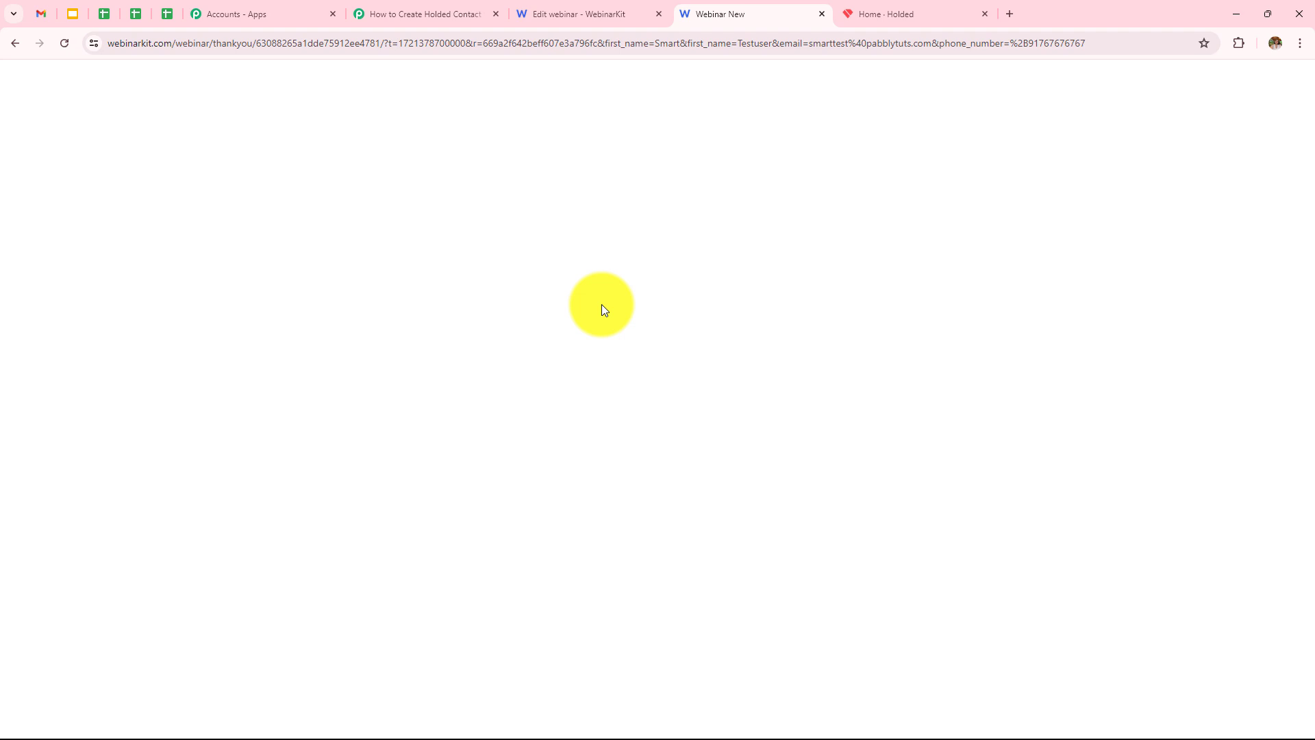
Scroll through Response Received in Pabbly to verify the First, Last, Email and Phone fields.
click(392, 9)
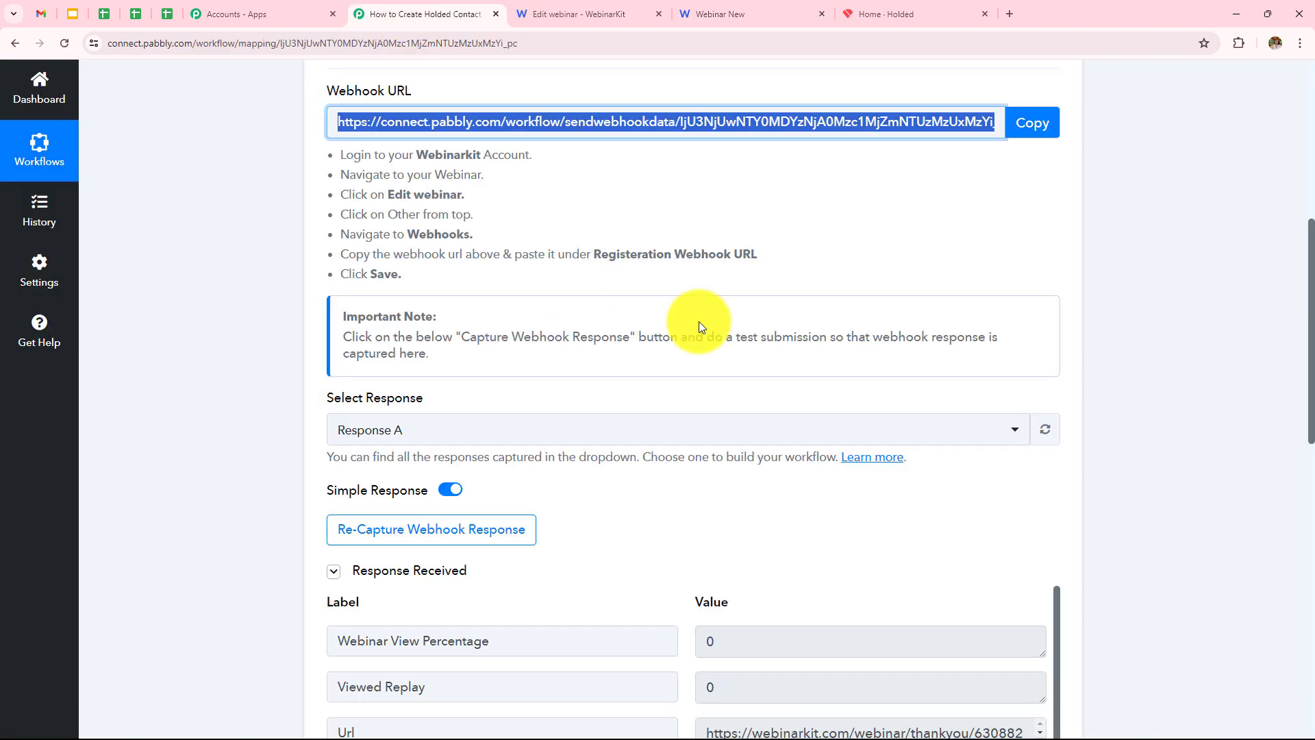
scroll(699, 327, down, 5)
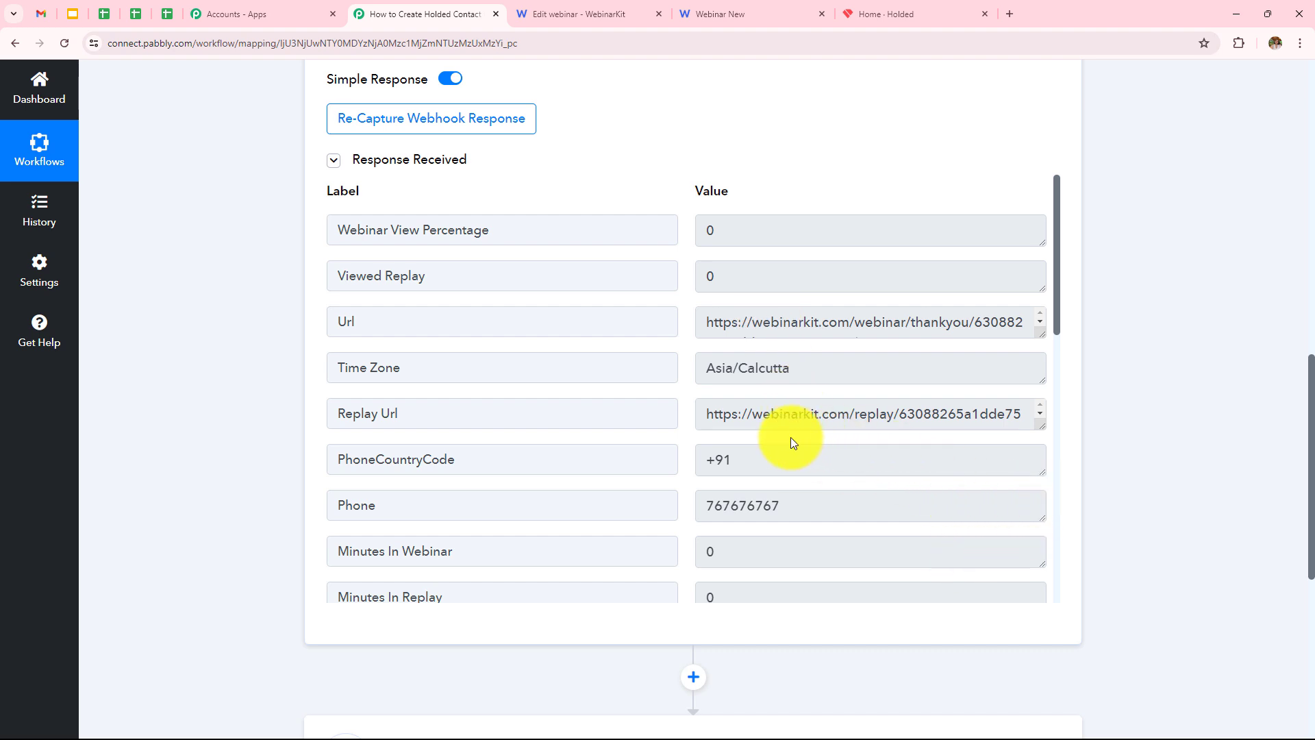
scroll(791, 437, down, 2)
scroll(791, 438, down, 1)
scroll(820, 317, down, 3)
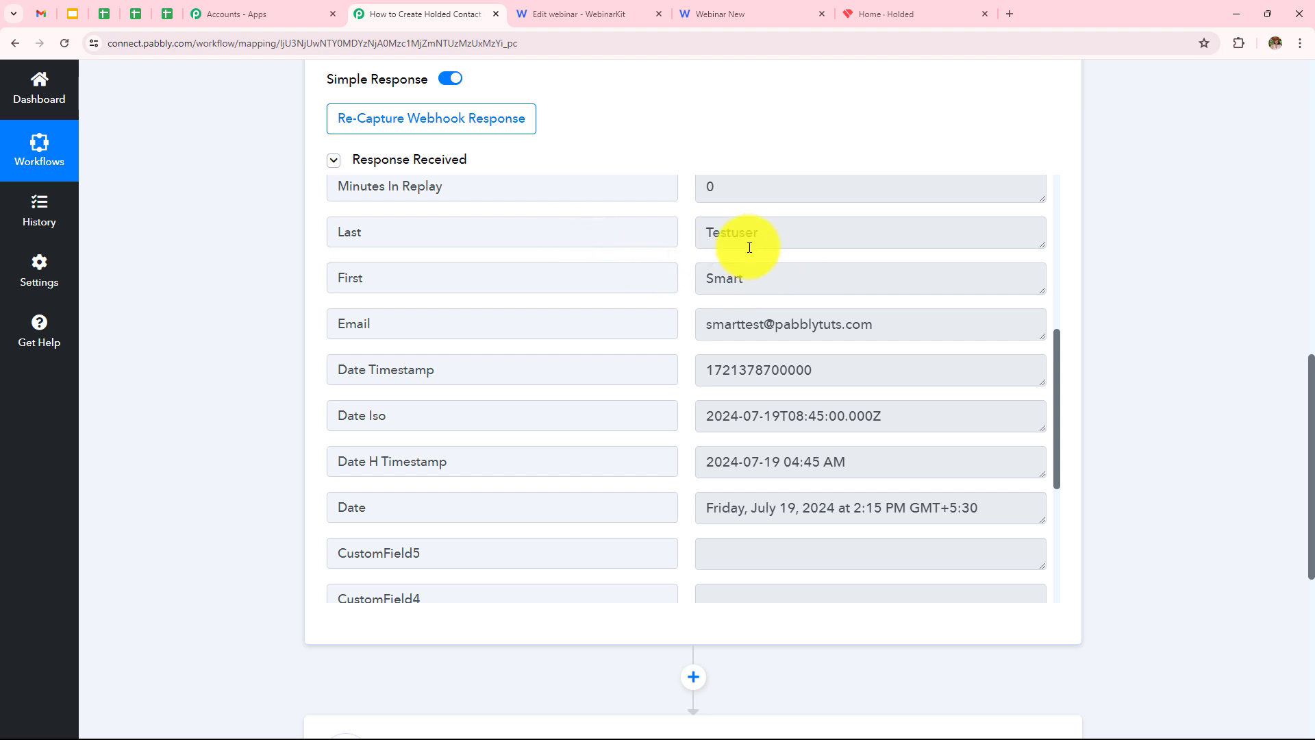
scroll(685, 275, down, 1)
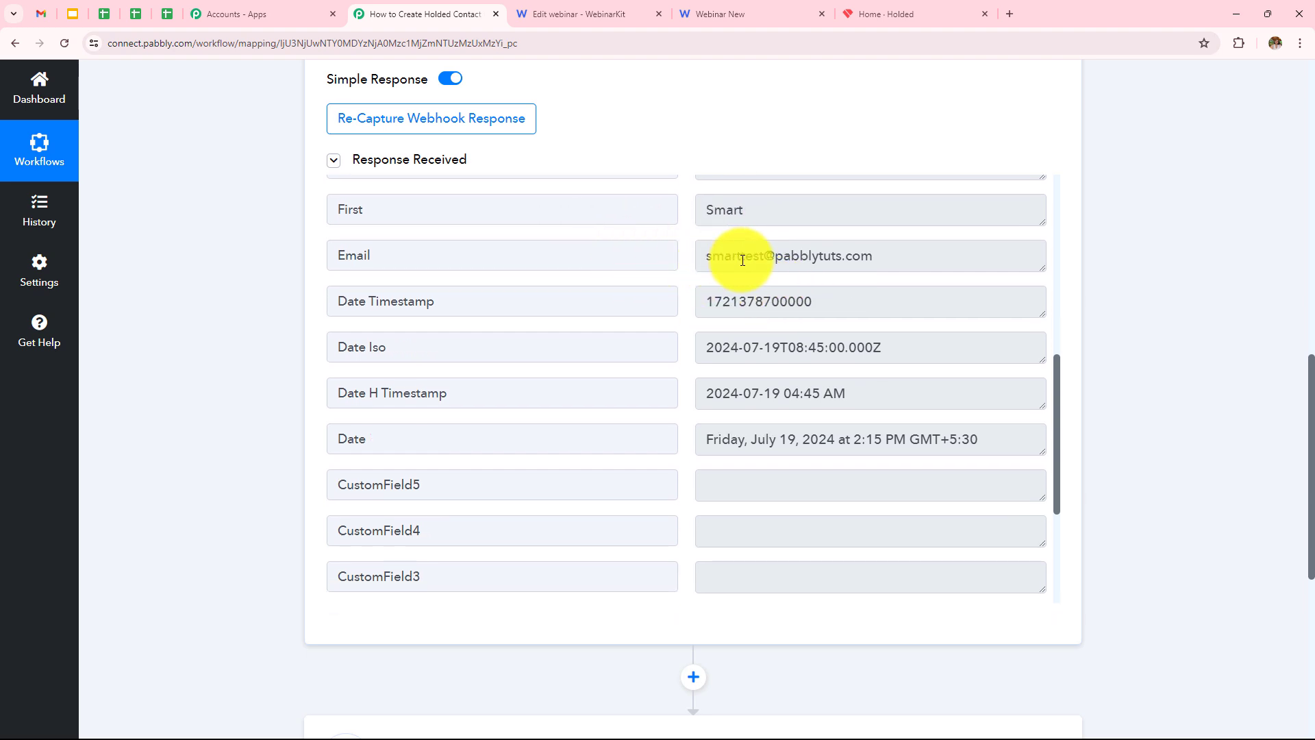
scroll(809, 350, down, 3)
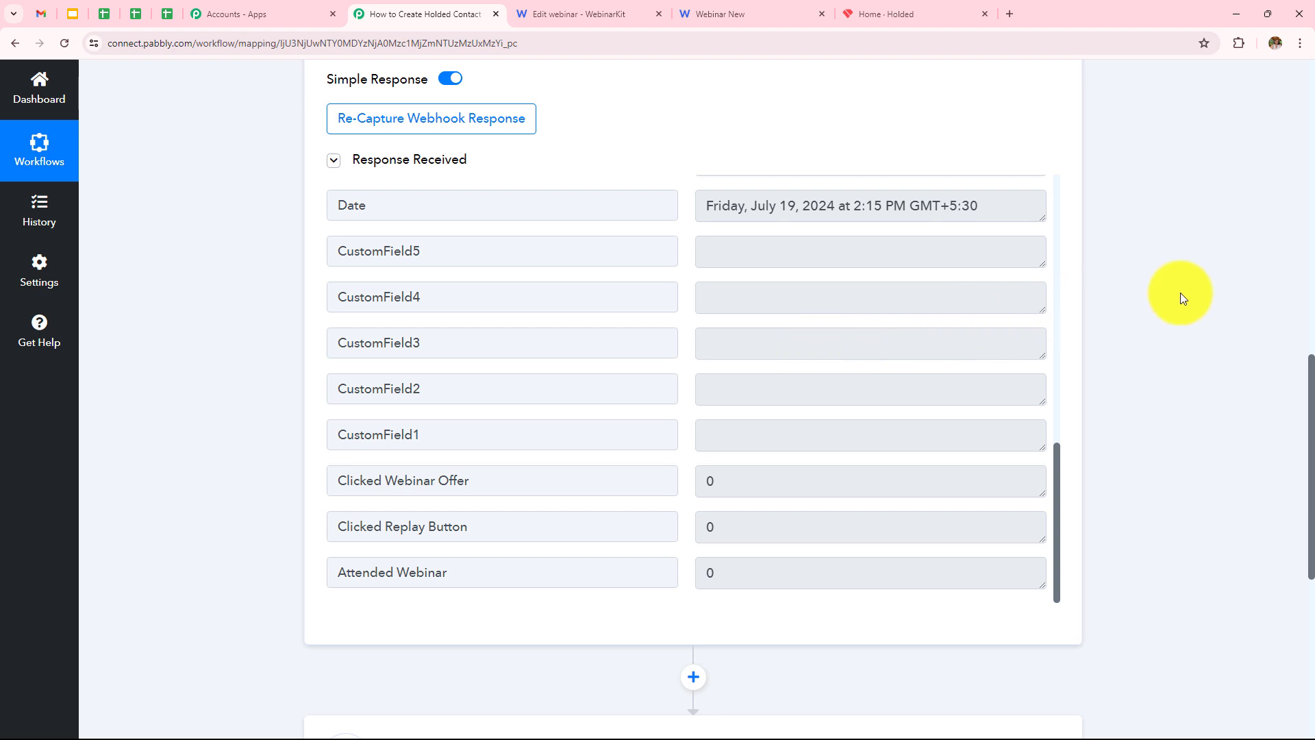
scroll(1178, 293, down, 6)
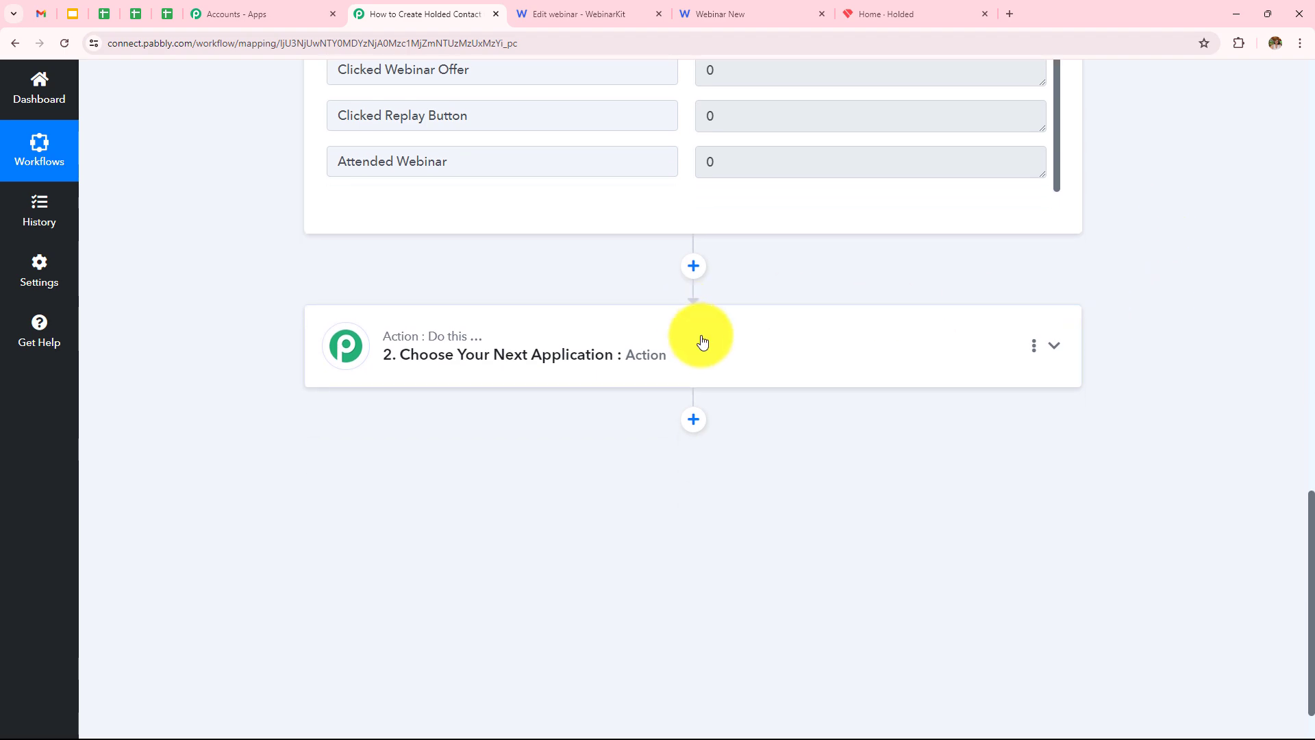
Set step 2 to Holded with the Create Contact action event and start connecting an account.
click(702, 341)
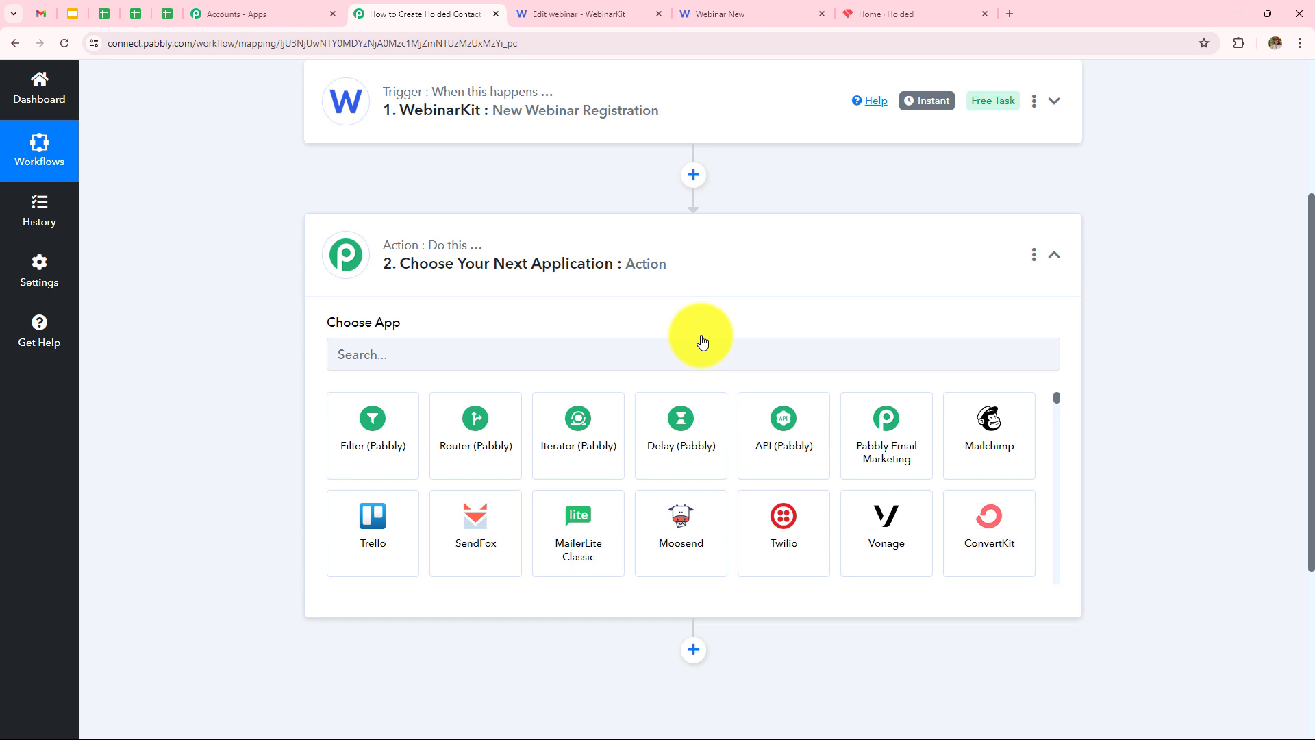
click(696, 361)
text(Hol)
click(397, 439)
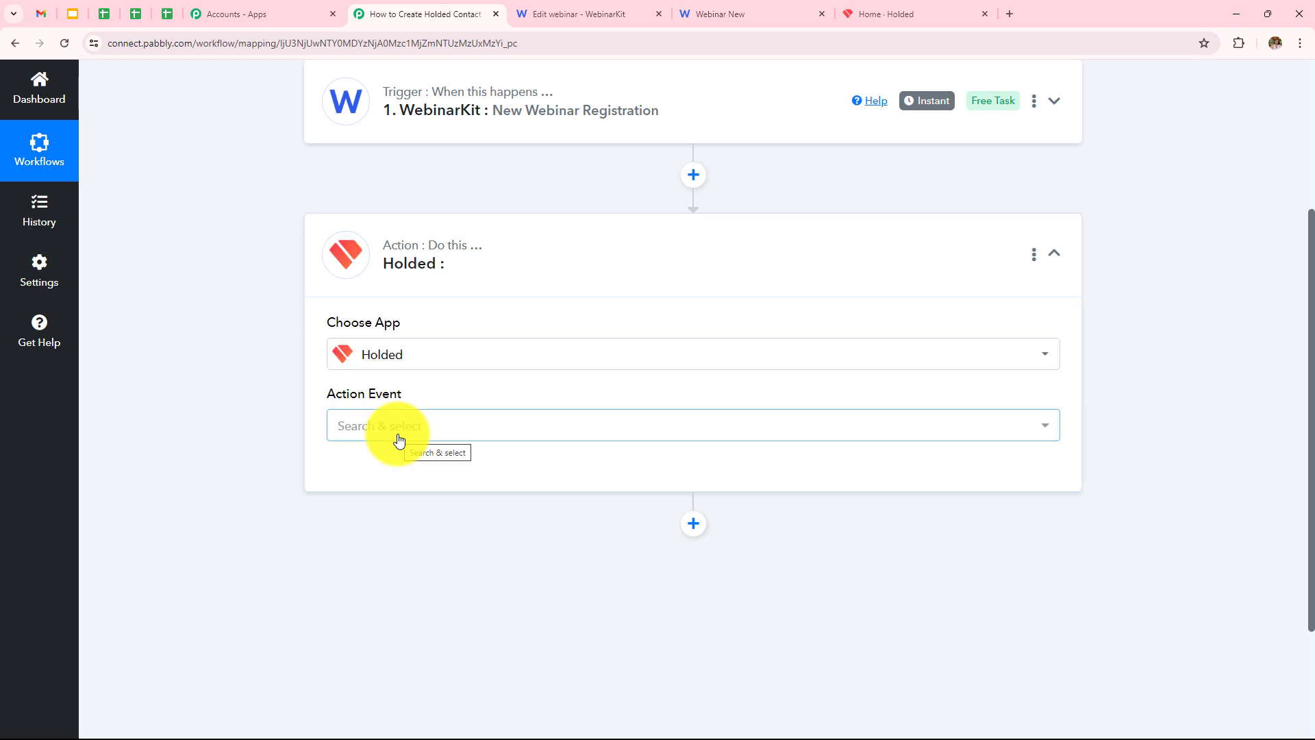
click(399, 436)
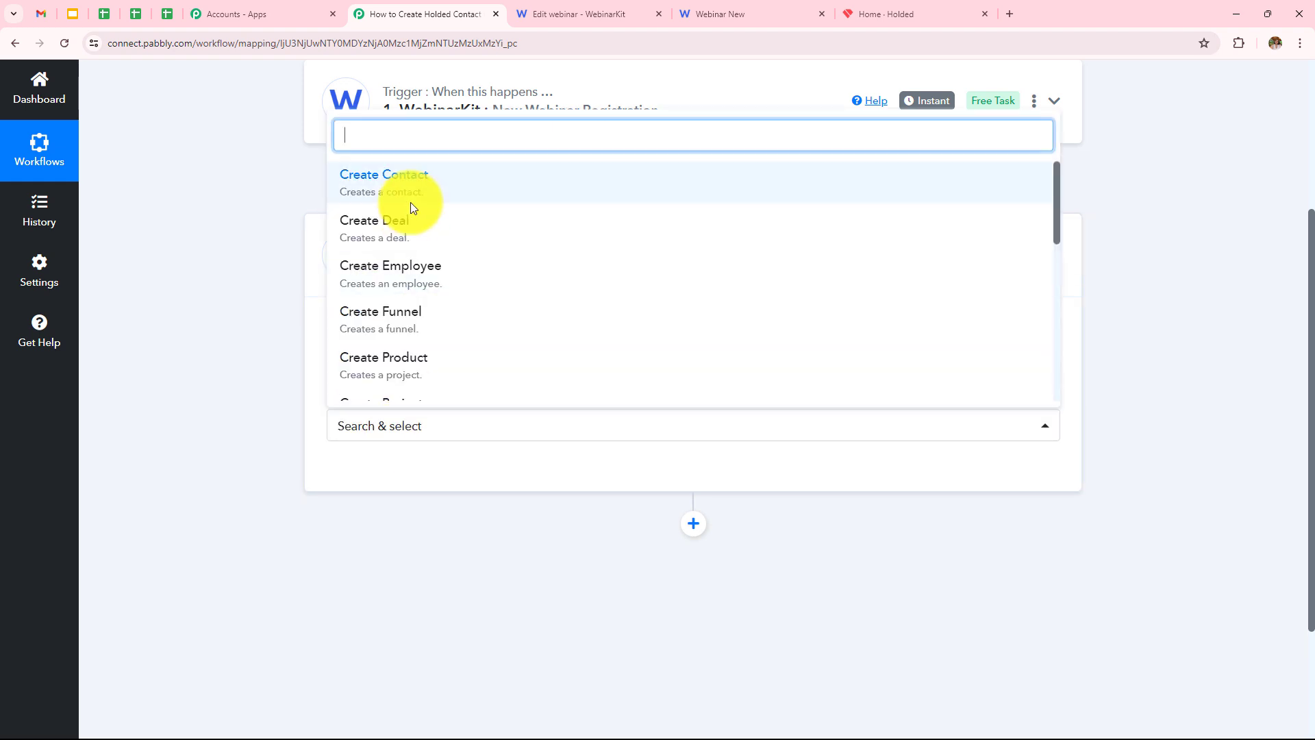
click(409, 203)
click(385, 468)
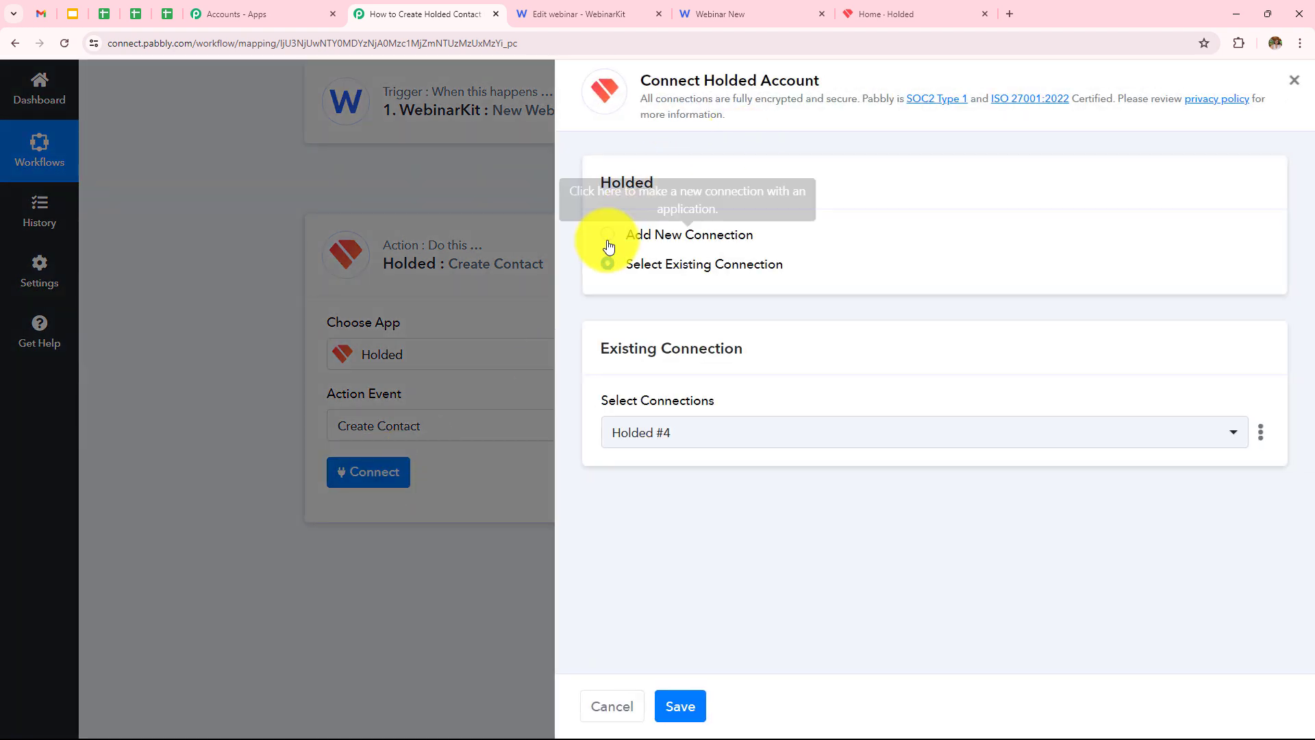
Choose Add New Connection and follow the API Key link to Holded's API settings.
click(608, 237)
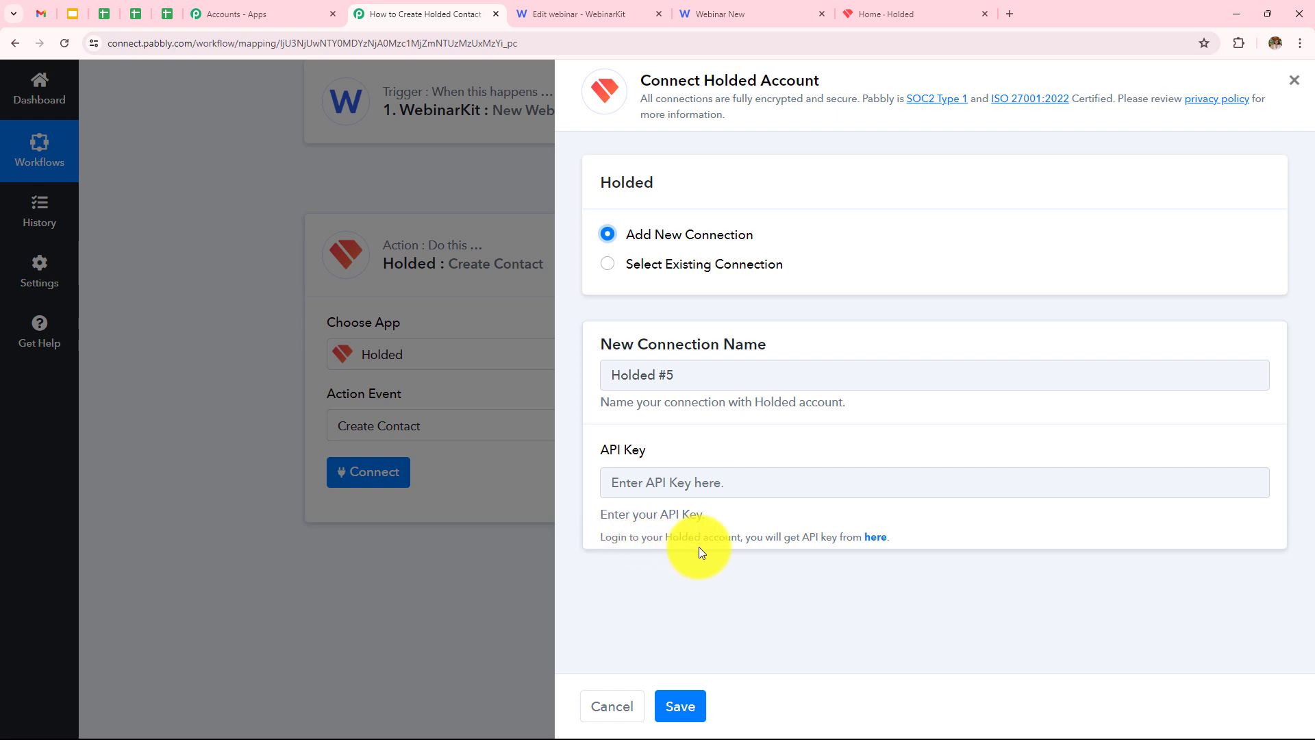
click(875, 539)
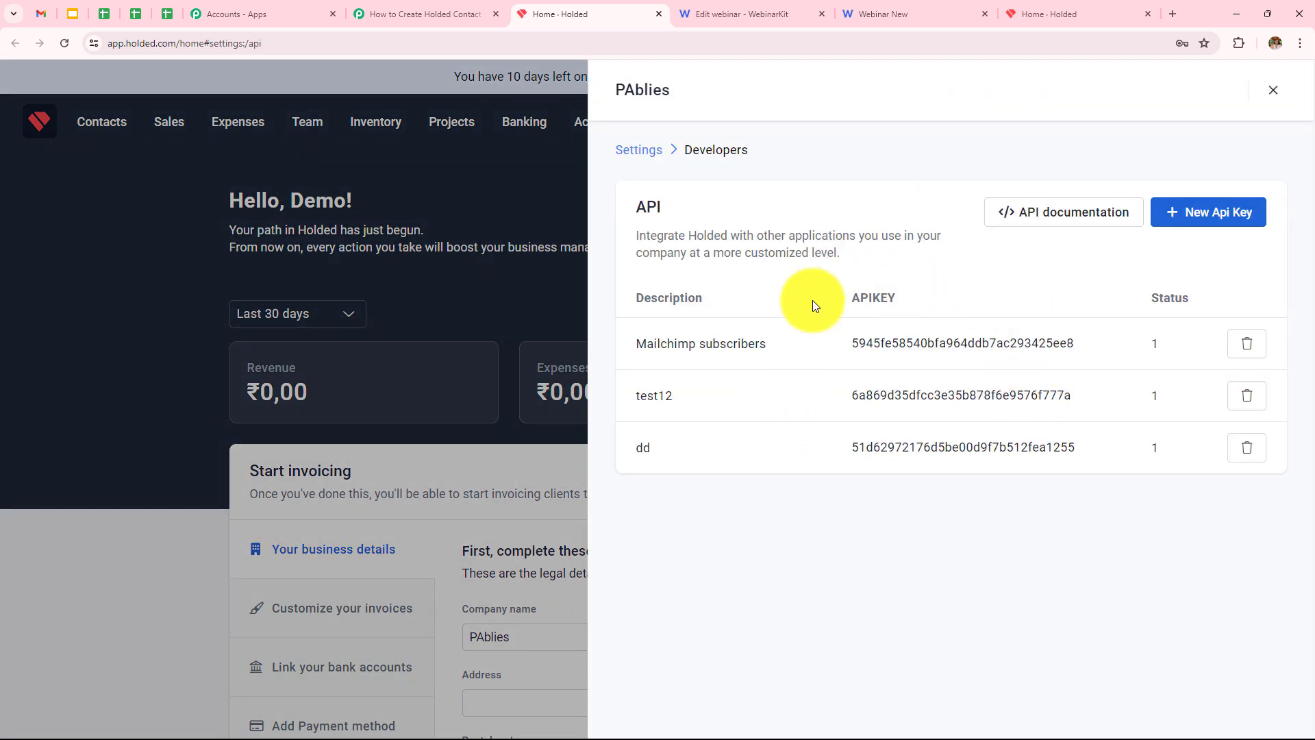
Create a new Holded API key named 'smart' and copy it.
click(1188, 217)
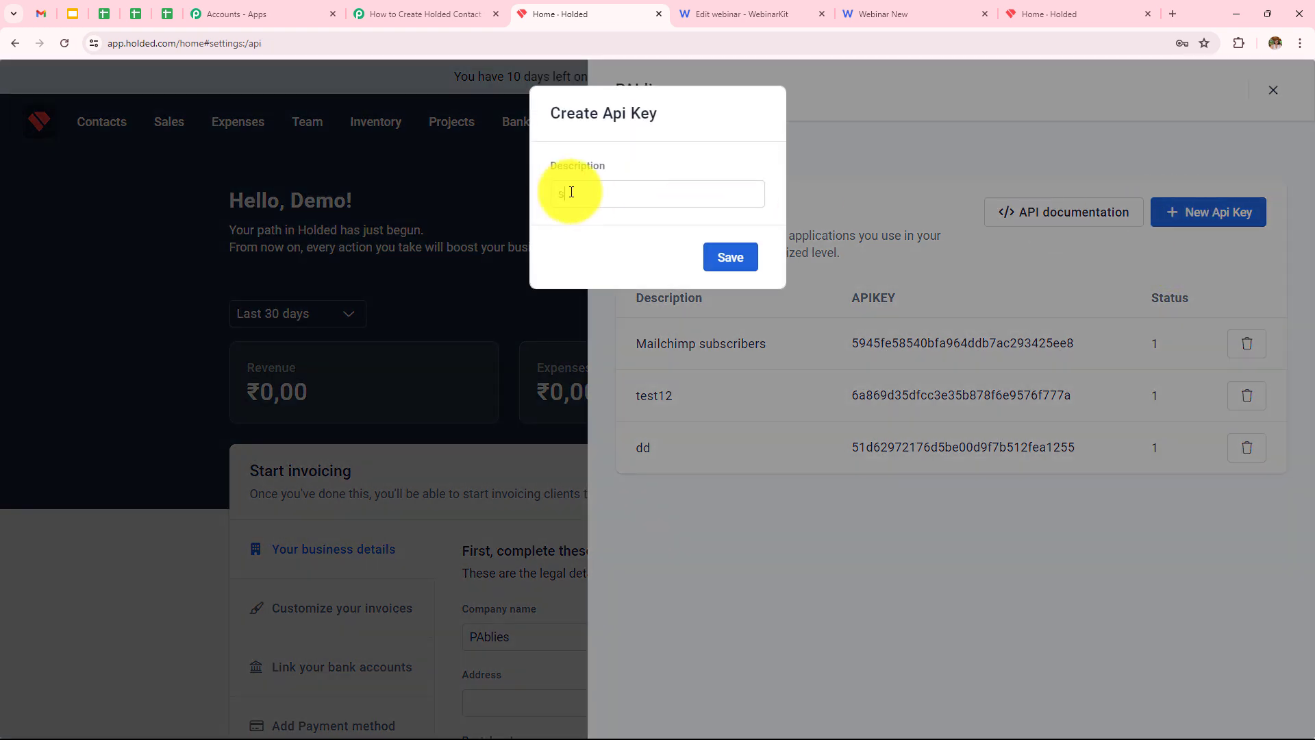
text(smart)
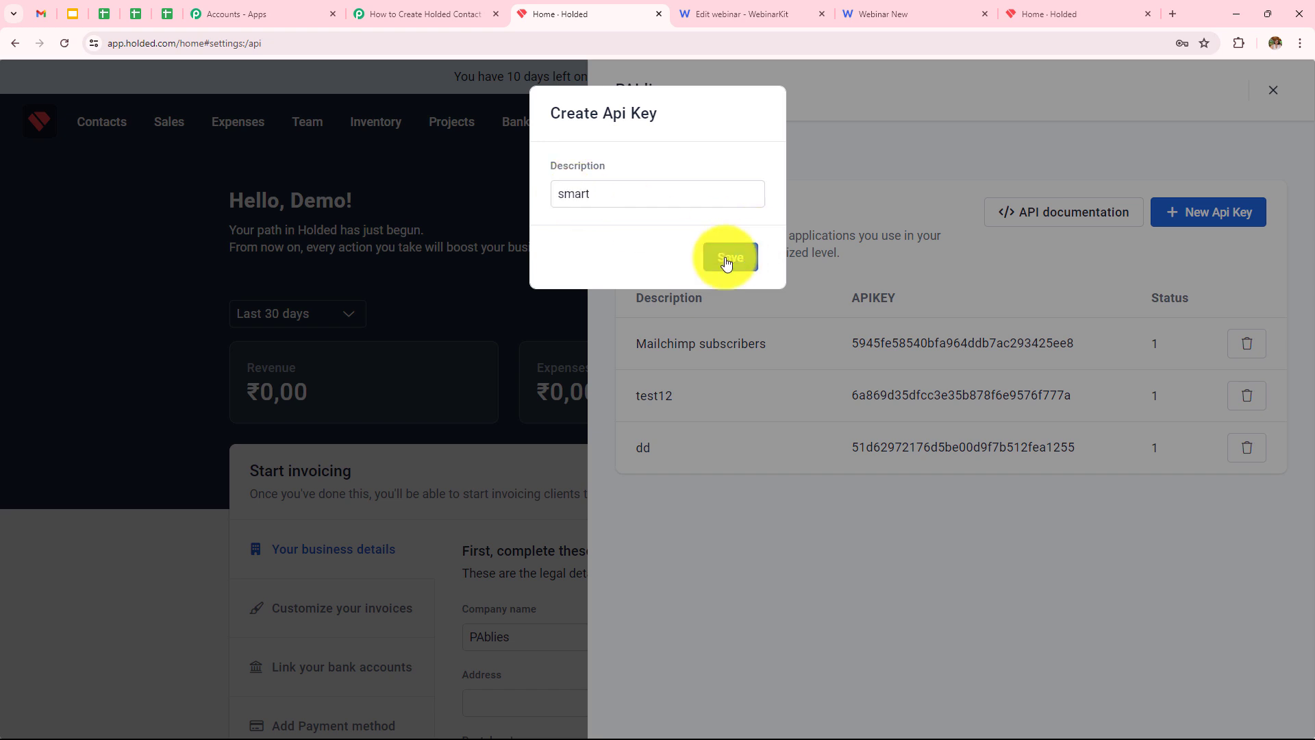
click(729, 259)
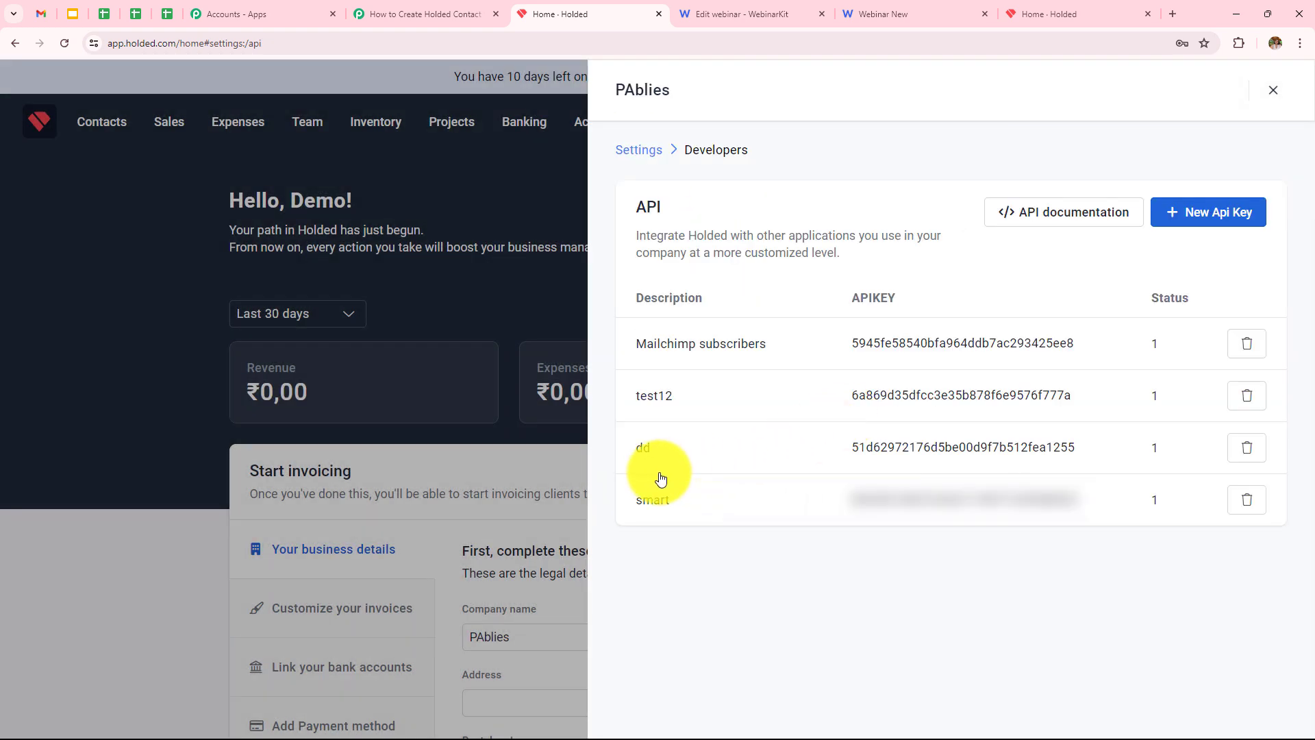
mouse_move(886, 513)
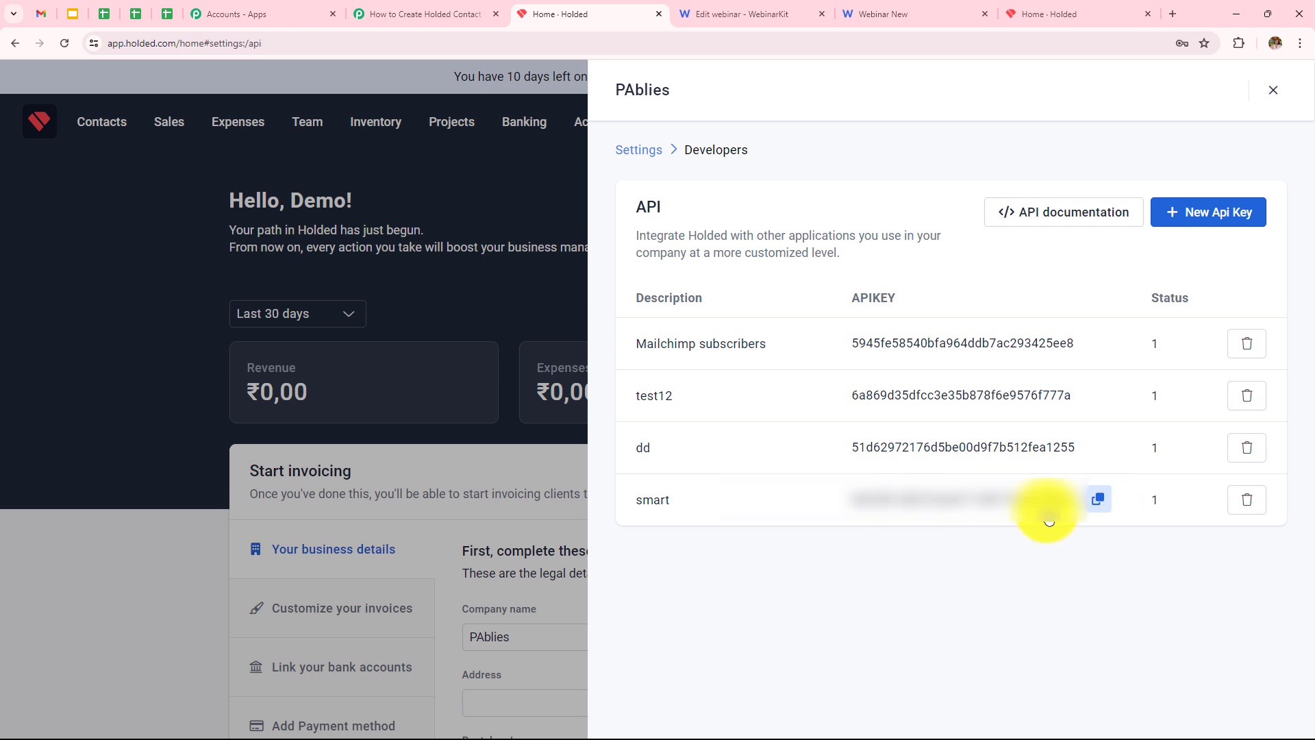
click(1094, 505)
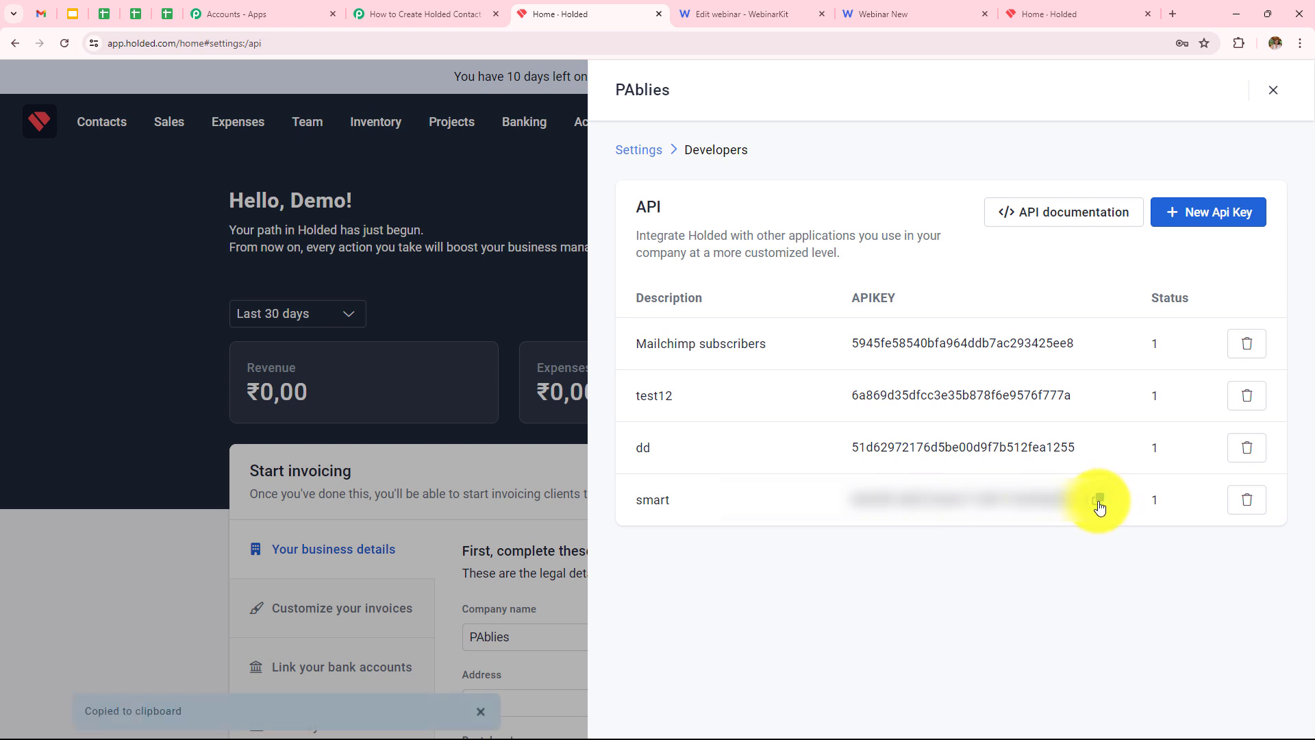
Paste the Holded API key into Pabbly's API Key field and save the connection.
click(431, 7)
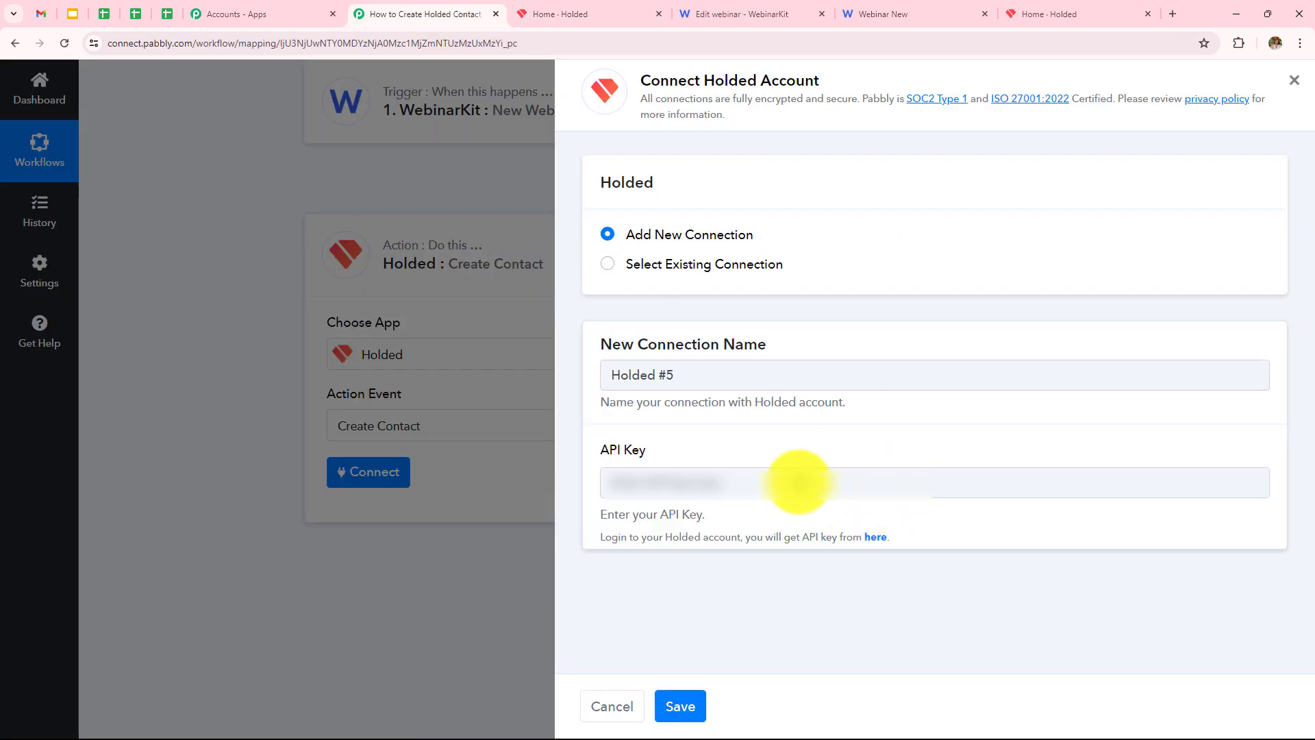
click(788, 480)
key(ctrl+v)
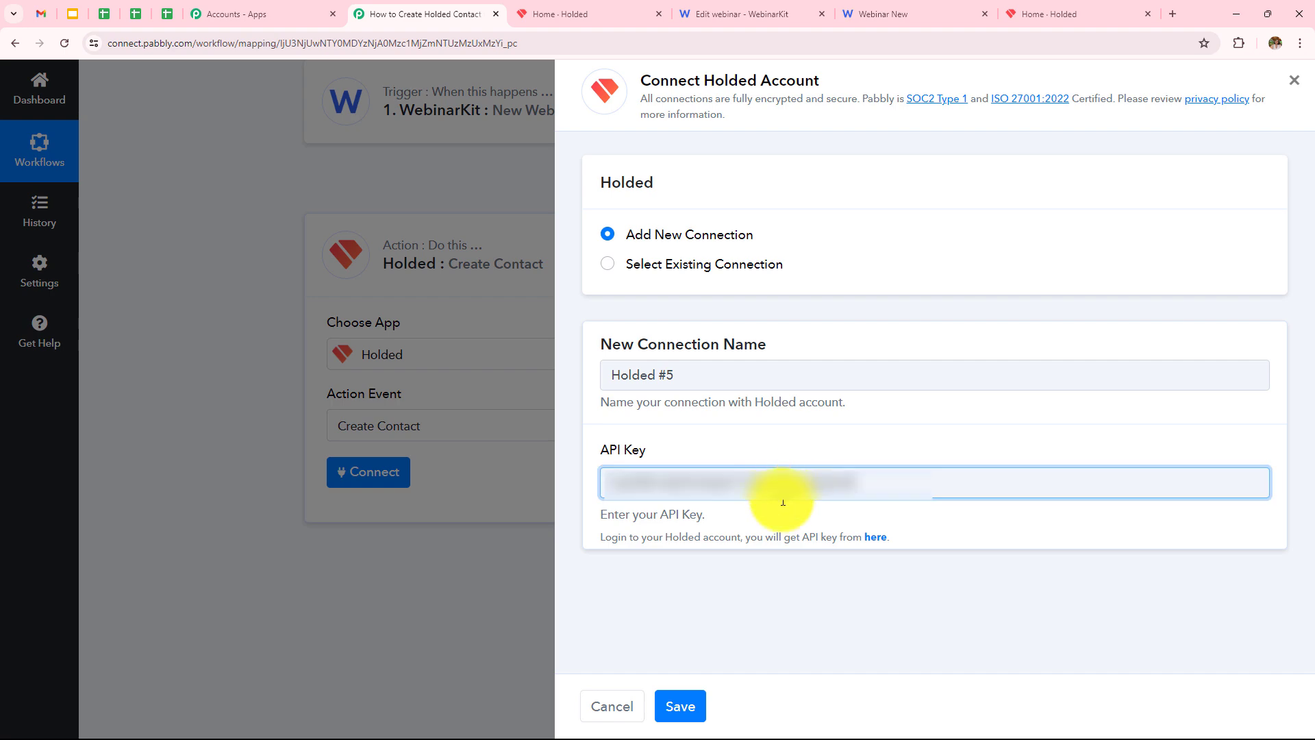
click(692, 706)
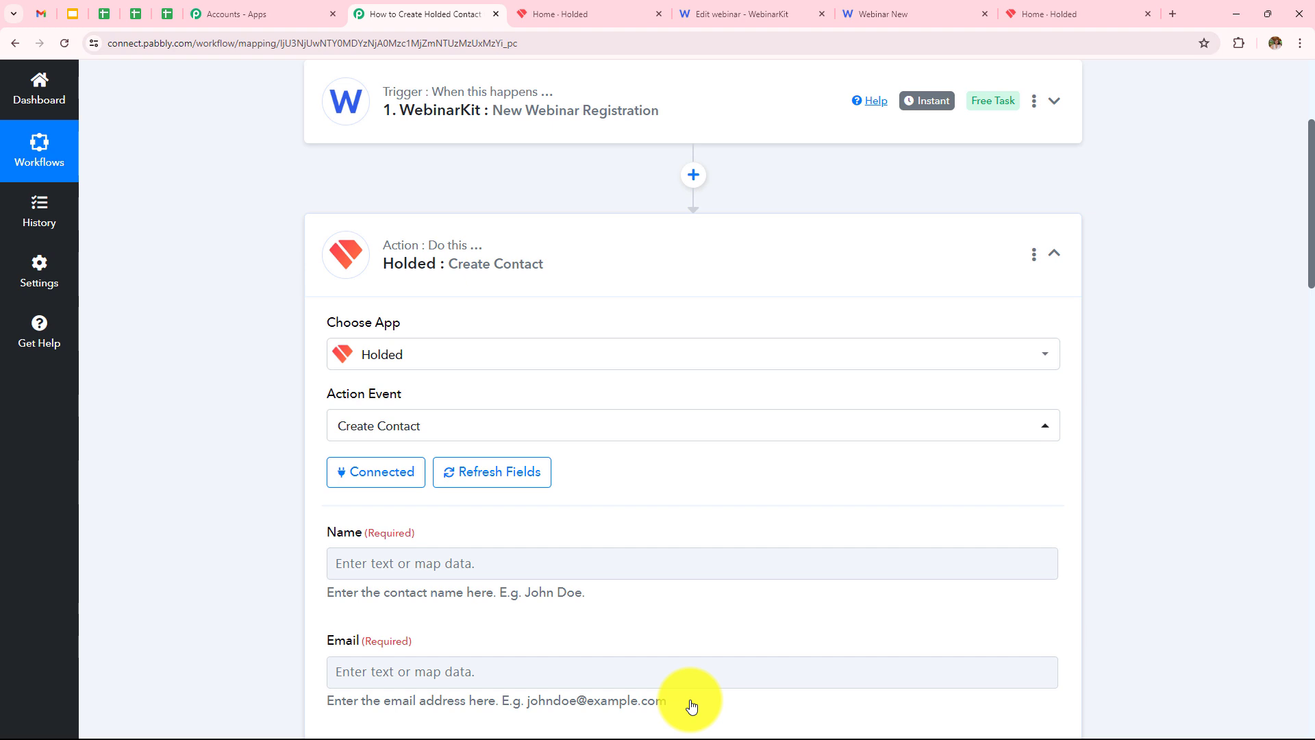
Map the WebinarKit registrant's first name into the Holded contact's Name field.
scroll(689, 542, down, 4)
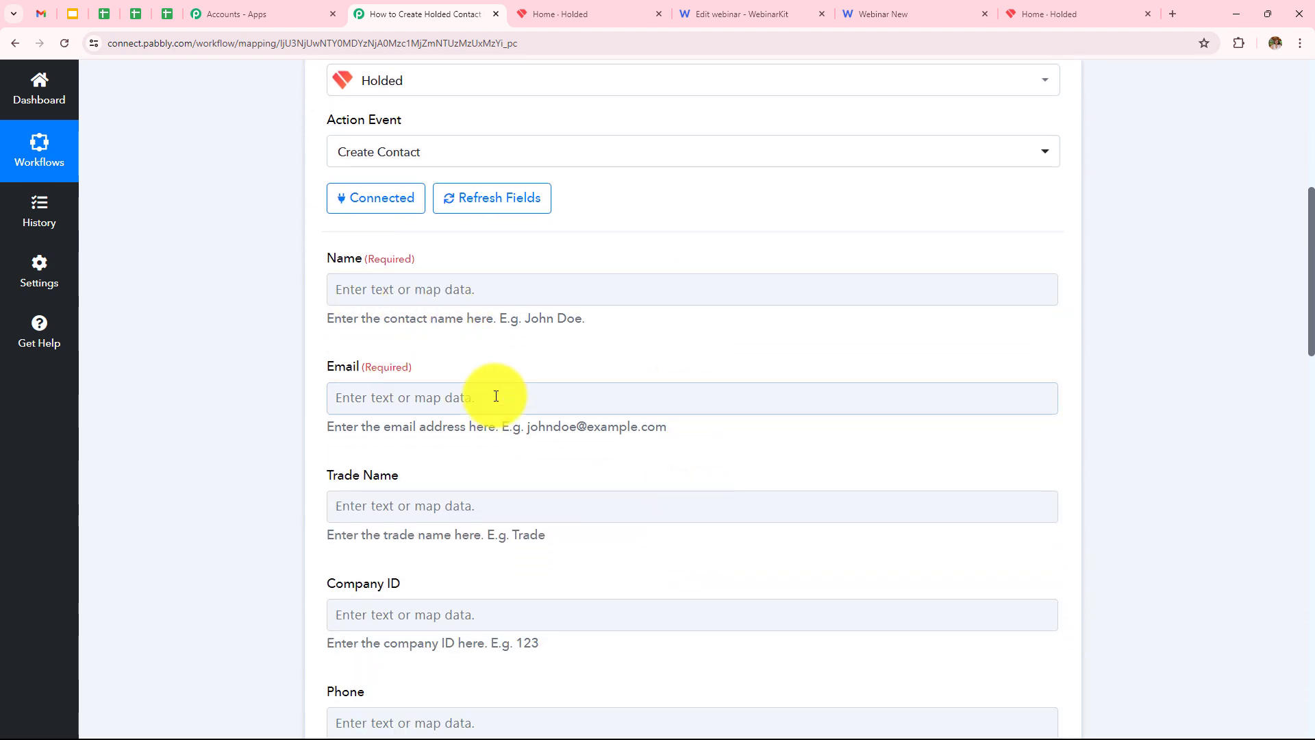
scroll(492, 392, down, 3)
scroll(432, 528, down, 3)
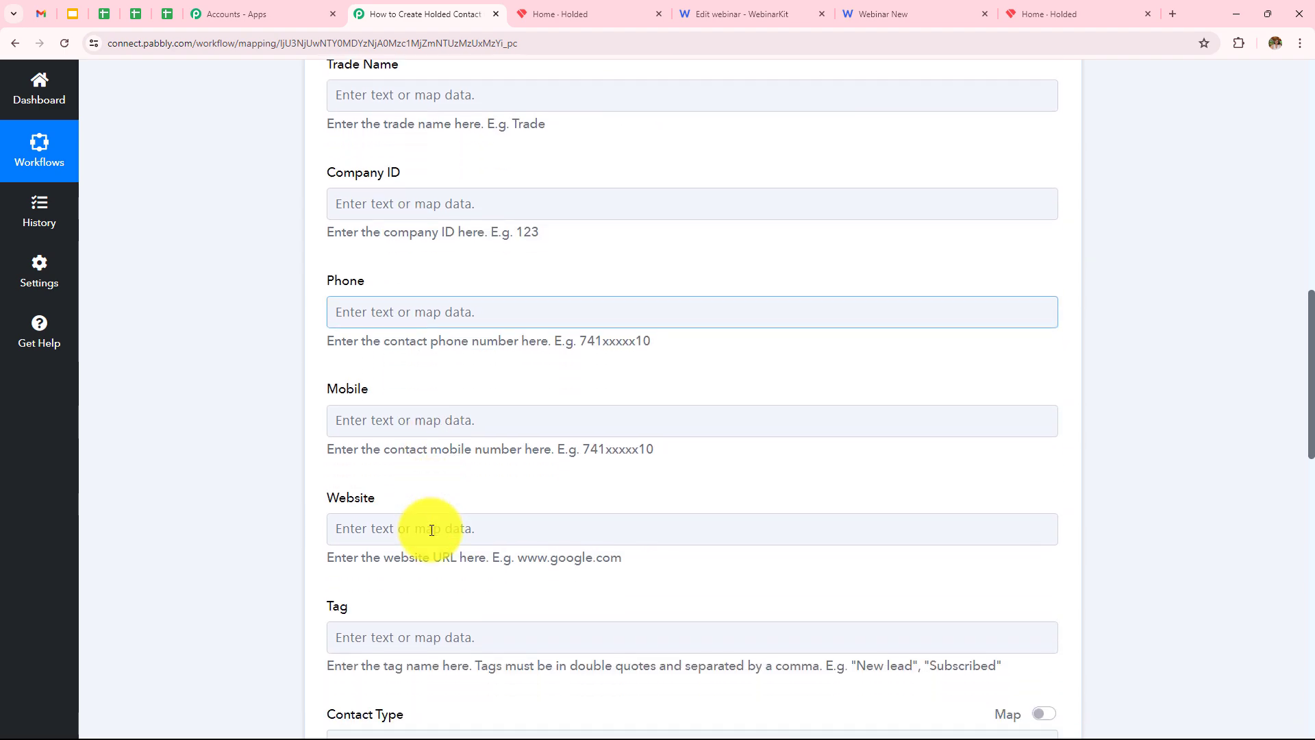
click(431, 529)
scroll(432, 529, up, 6)
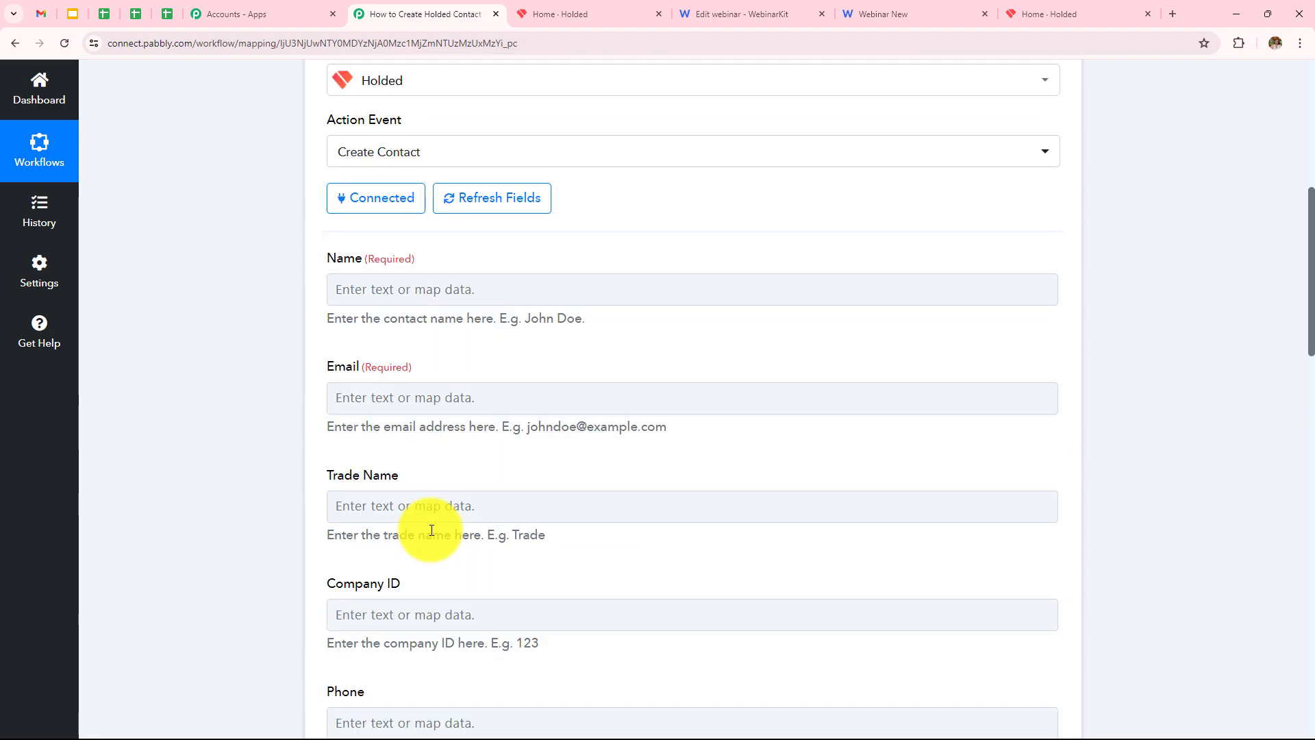
scroll(432, 530, up, 1)
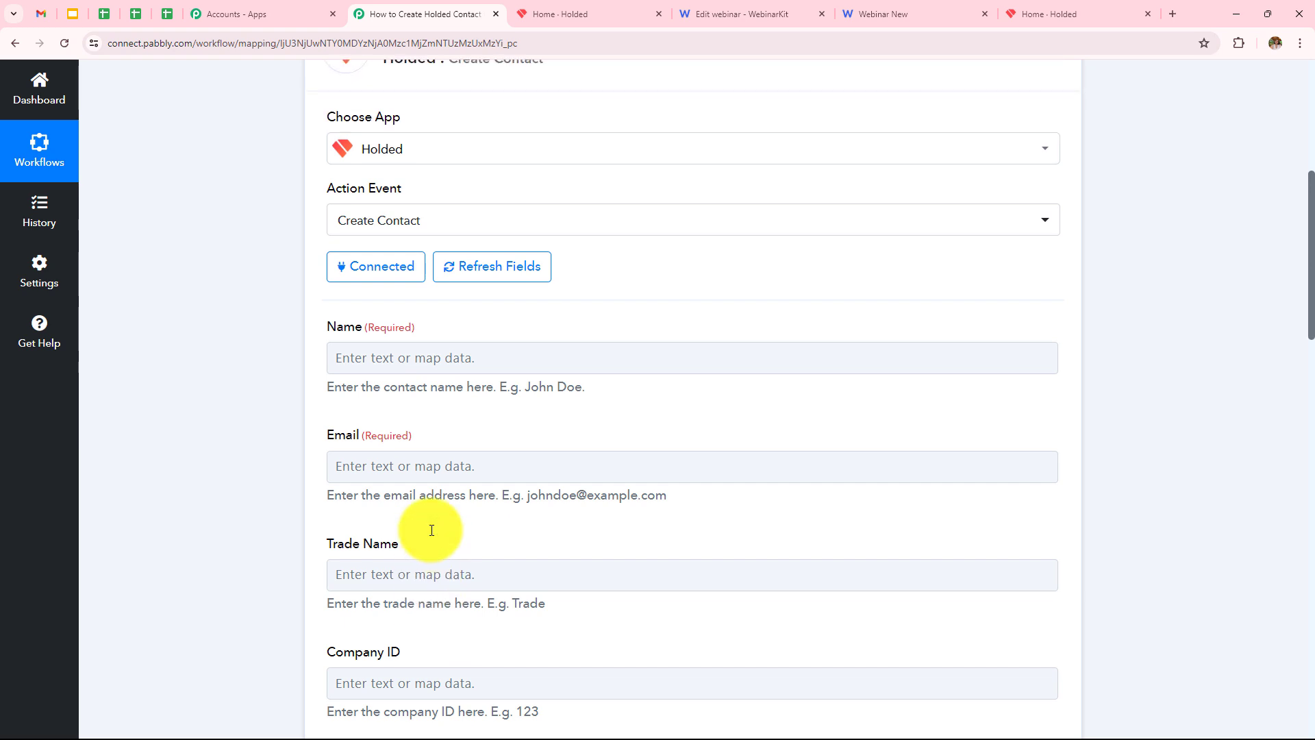
click(470, 361)
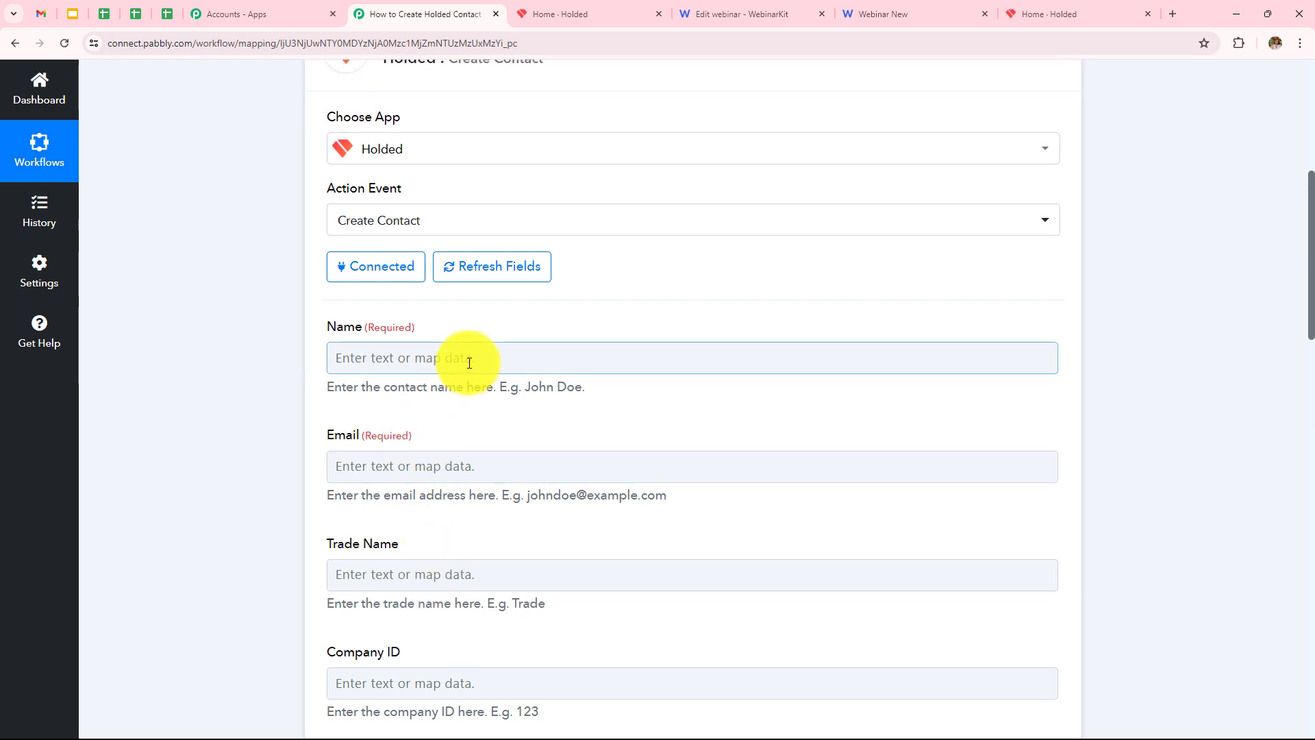
click(469, 363)
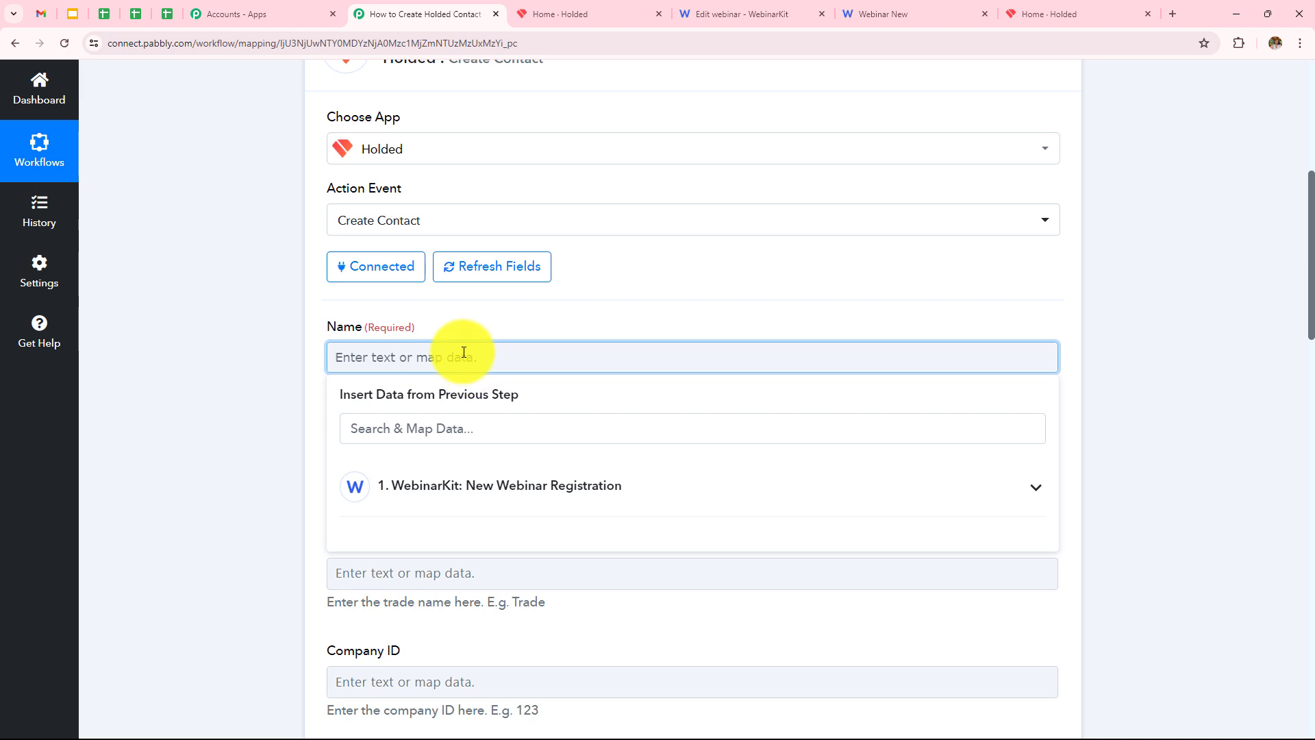
click(451, 505)
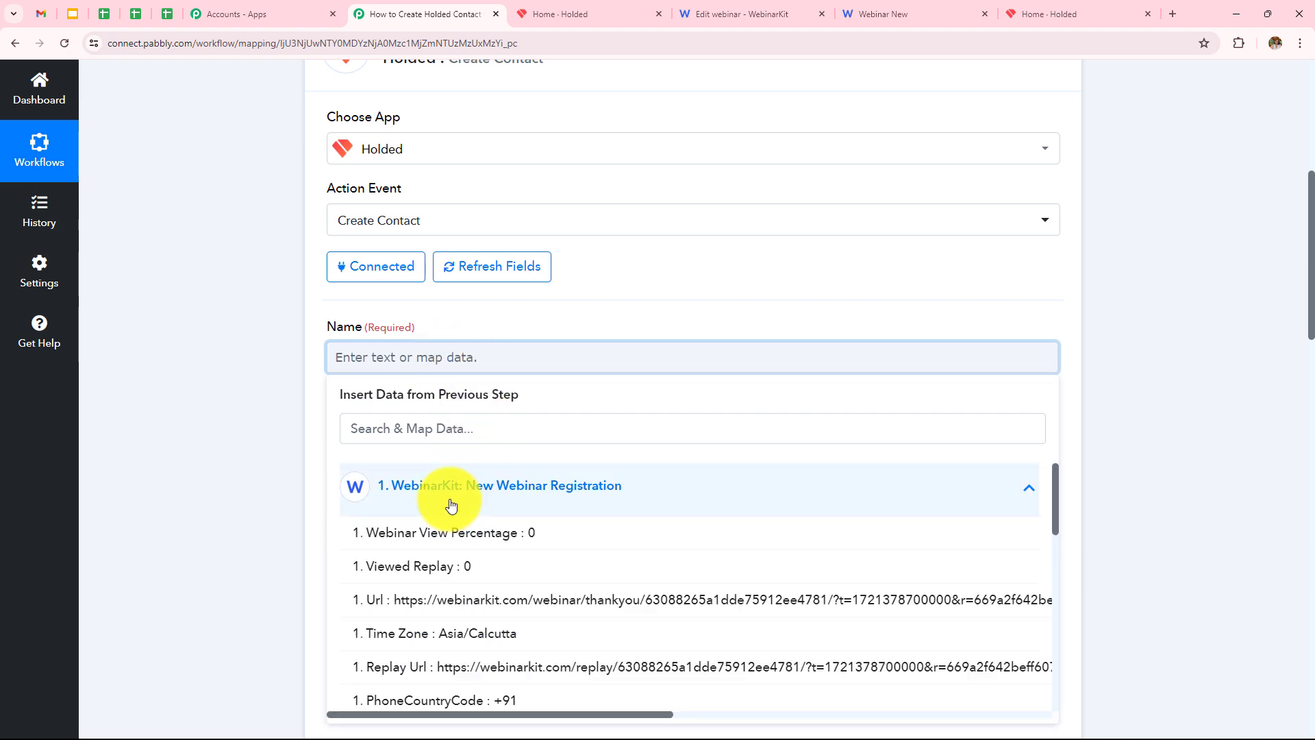
scroll(516, 565, down, 5)
scroll(519, 565, down, 1)
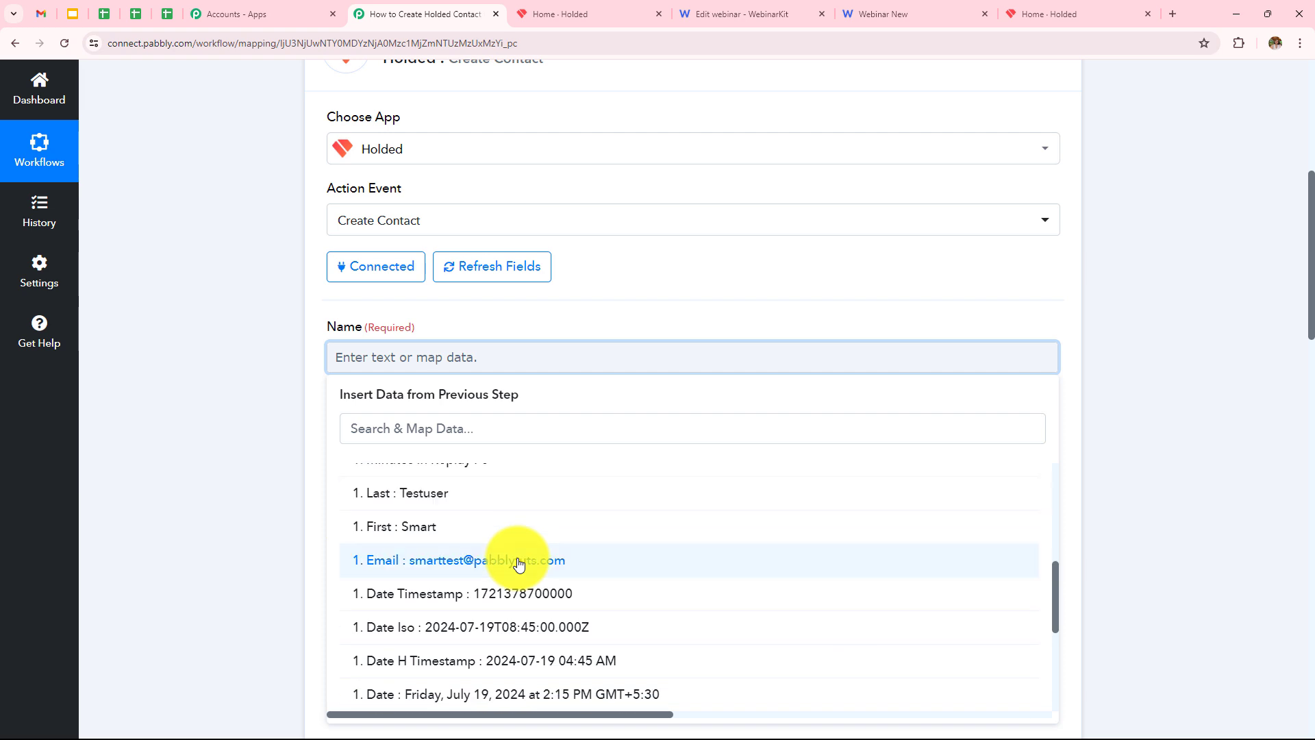
click(446, 526)
click(270, 405)
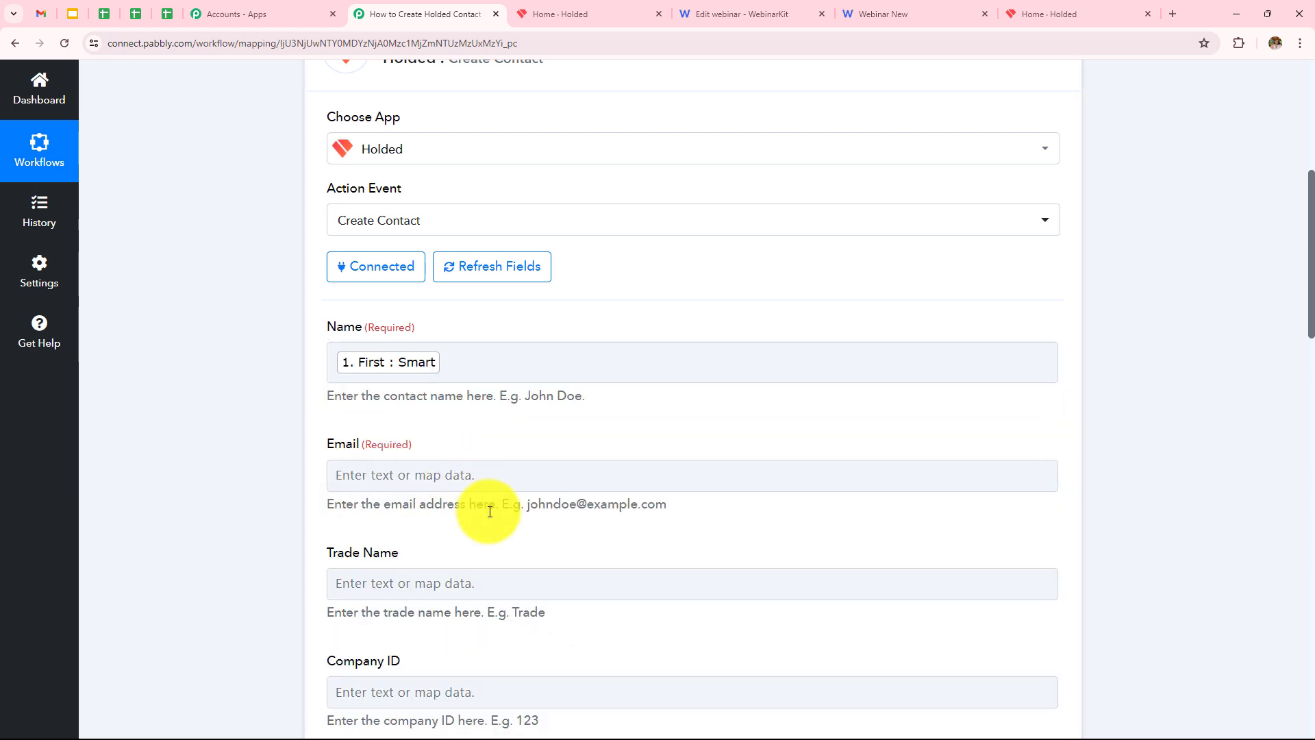
Map the registrant's email into the contact's Email field.
scroll(479, 475, down, 2)
click(455, 336)
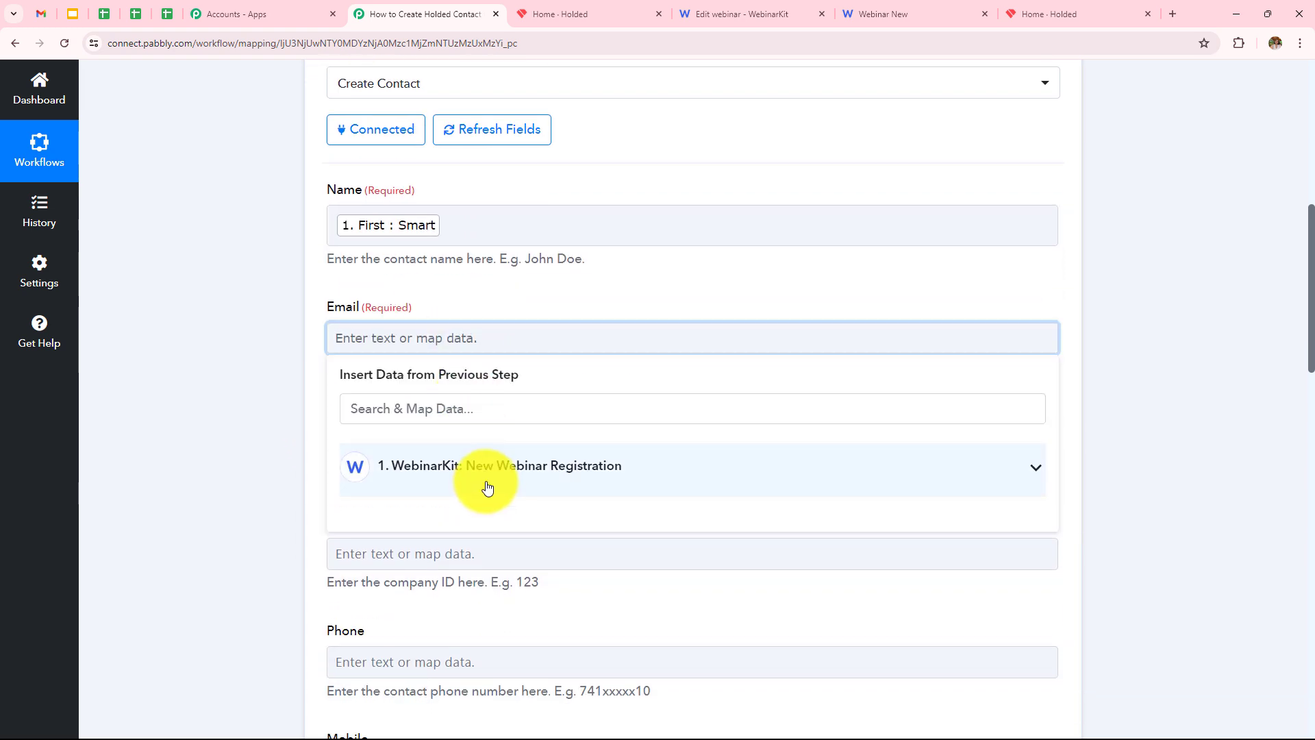
click(484, 491)
scroll(535, 569, down, 14)
scroll(536, 567, up, 2)
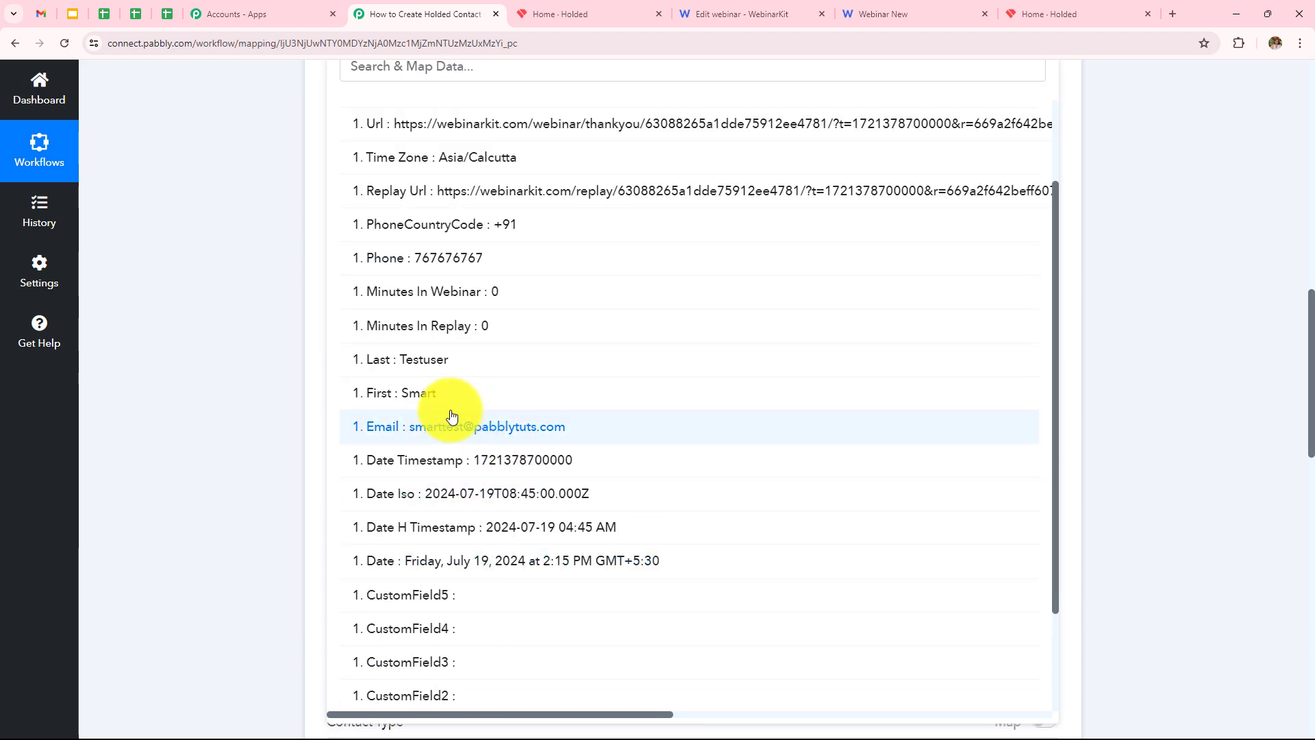
click(512, 425)
click(199, 279)
Map the registrant's phone number into the contact's Phone field.
scroll(370, 398, up, 4)
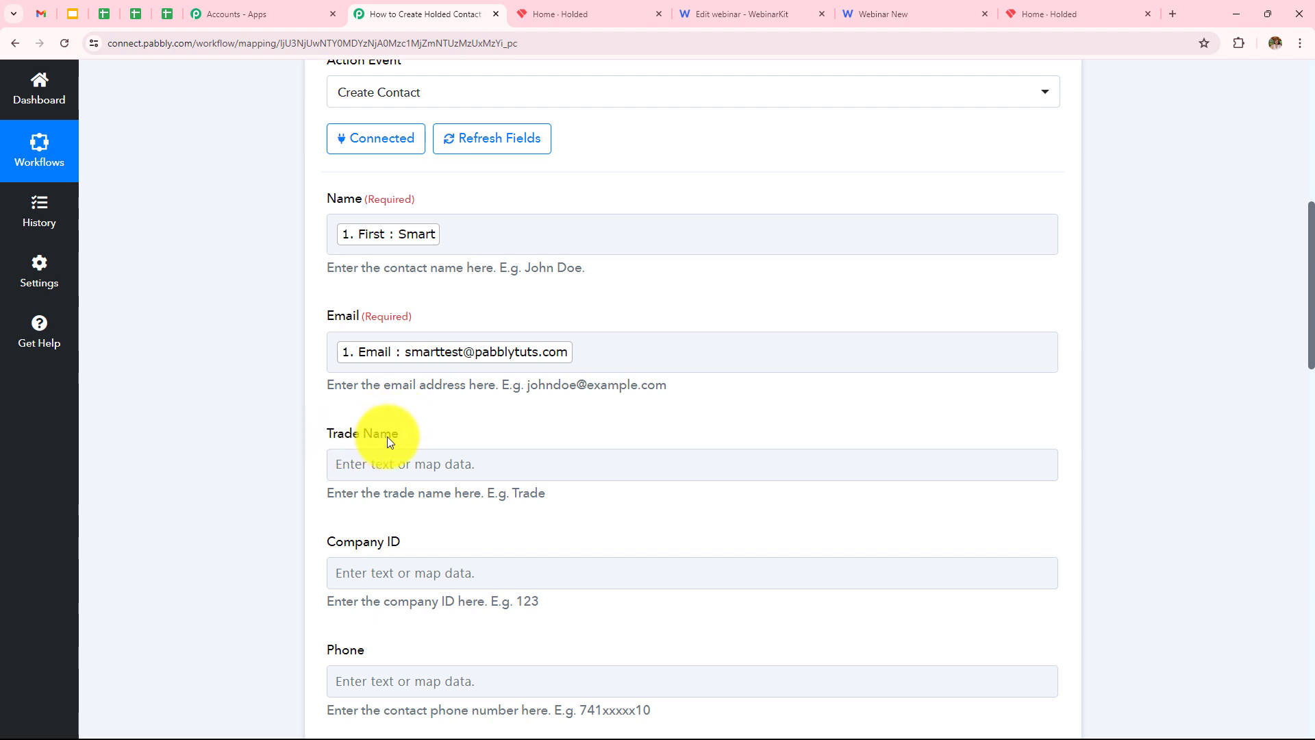
scroll(411, 435, down, 3)
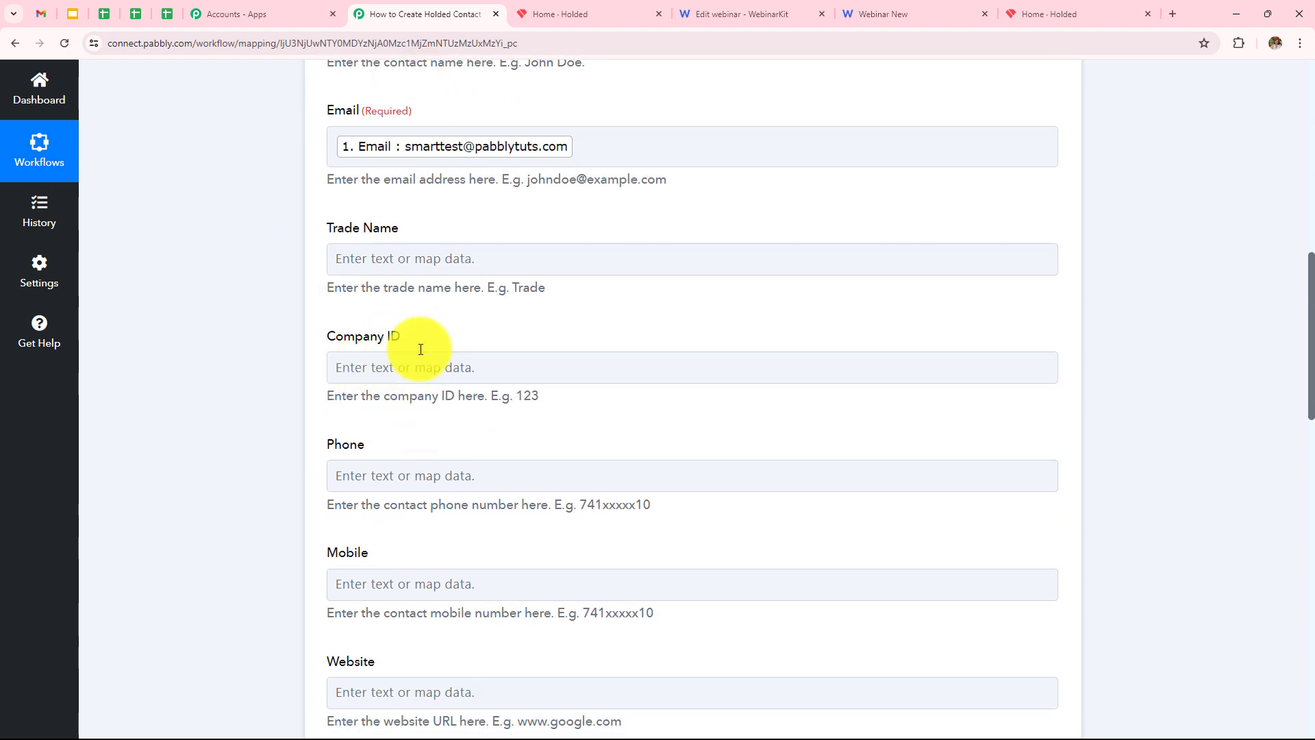
scroll(421, 349, down, 3)
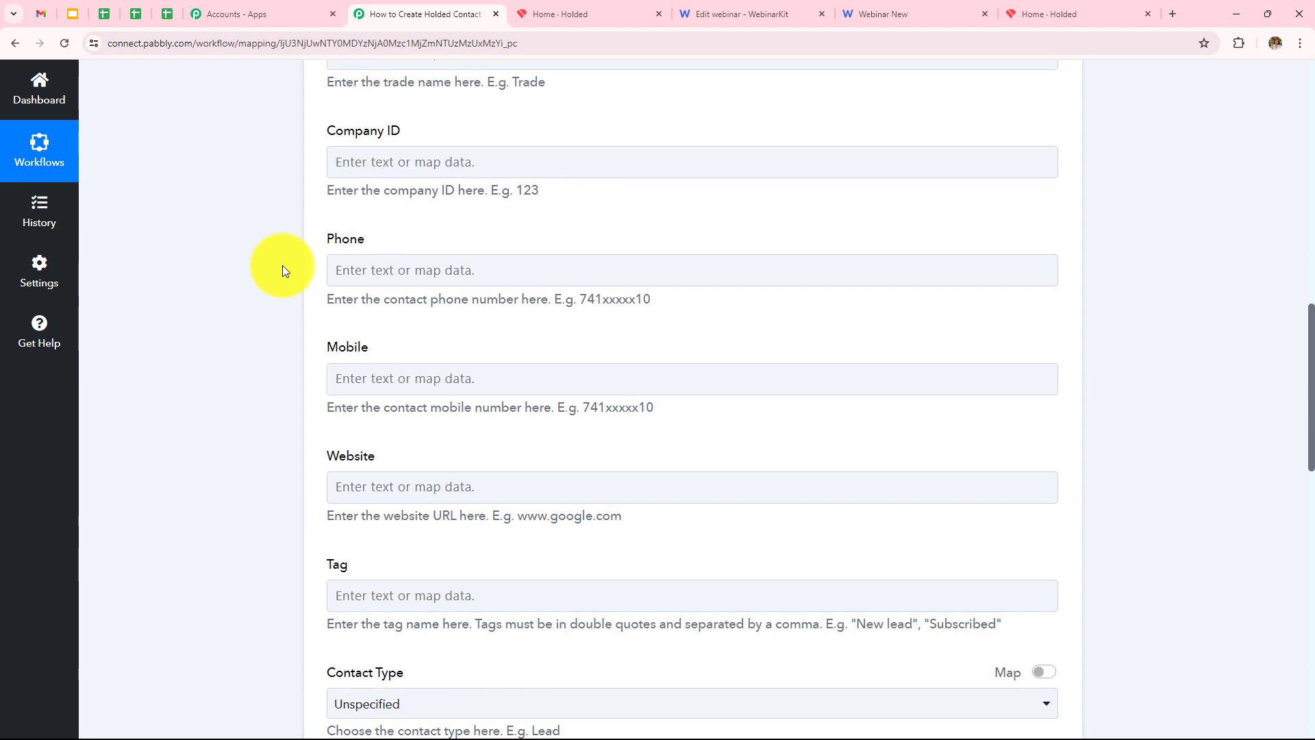
click(471, 277)
click(514, 398)
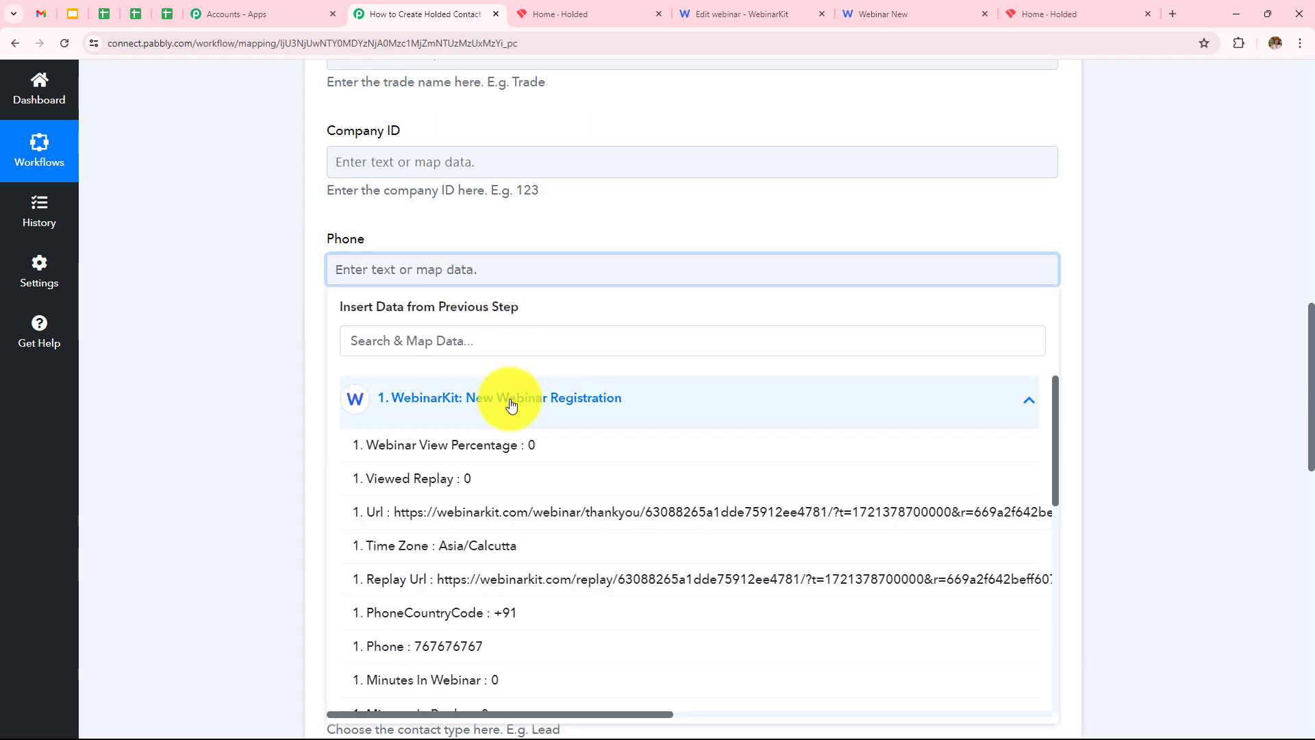
scroll(523, 543, down, 1)
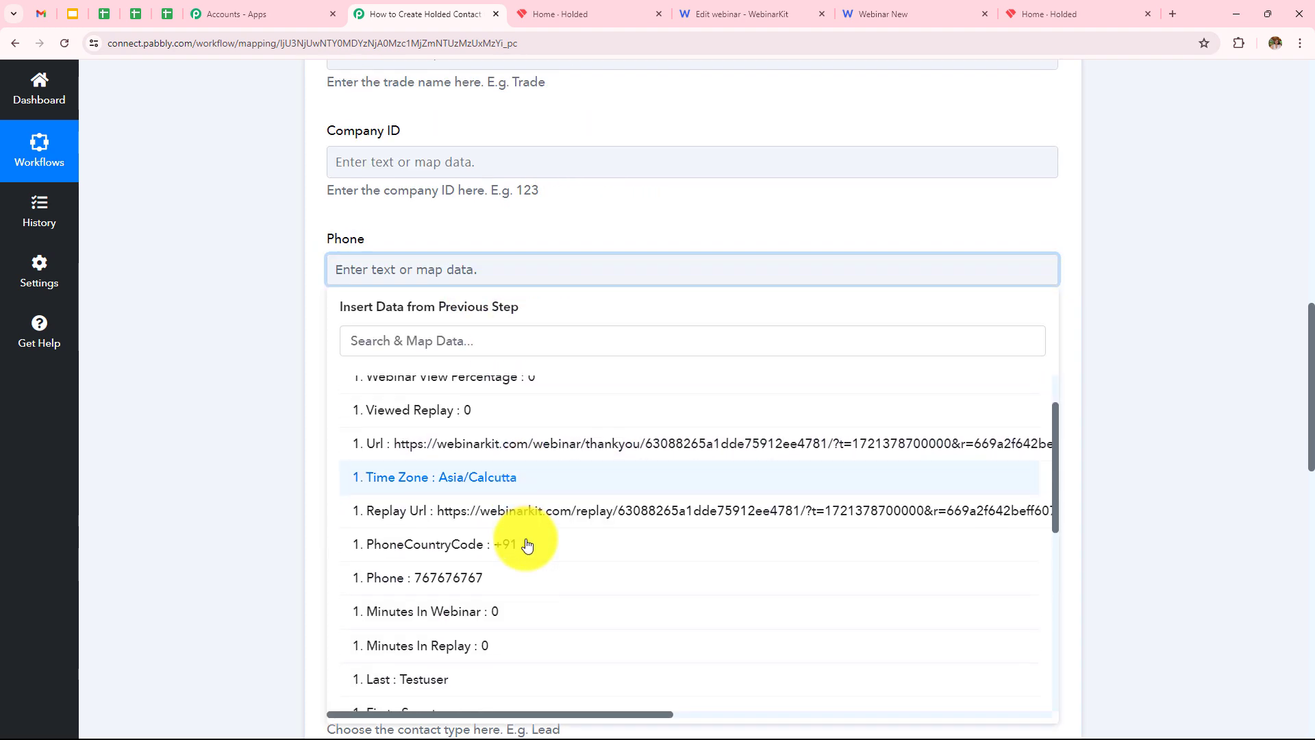
click(449, 584)
Set Contact Type to Lead and leave the address, city, postal code, province and country fields blank.
scroll(411, 308, down, 2)
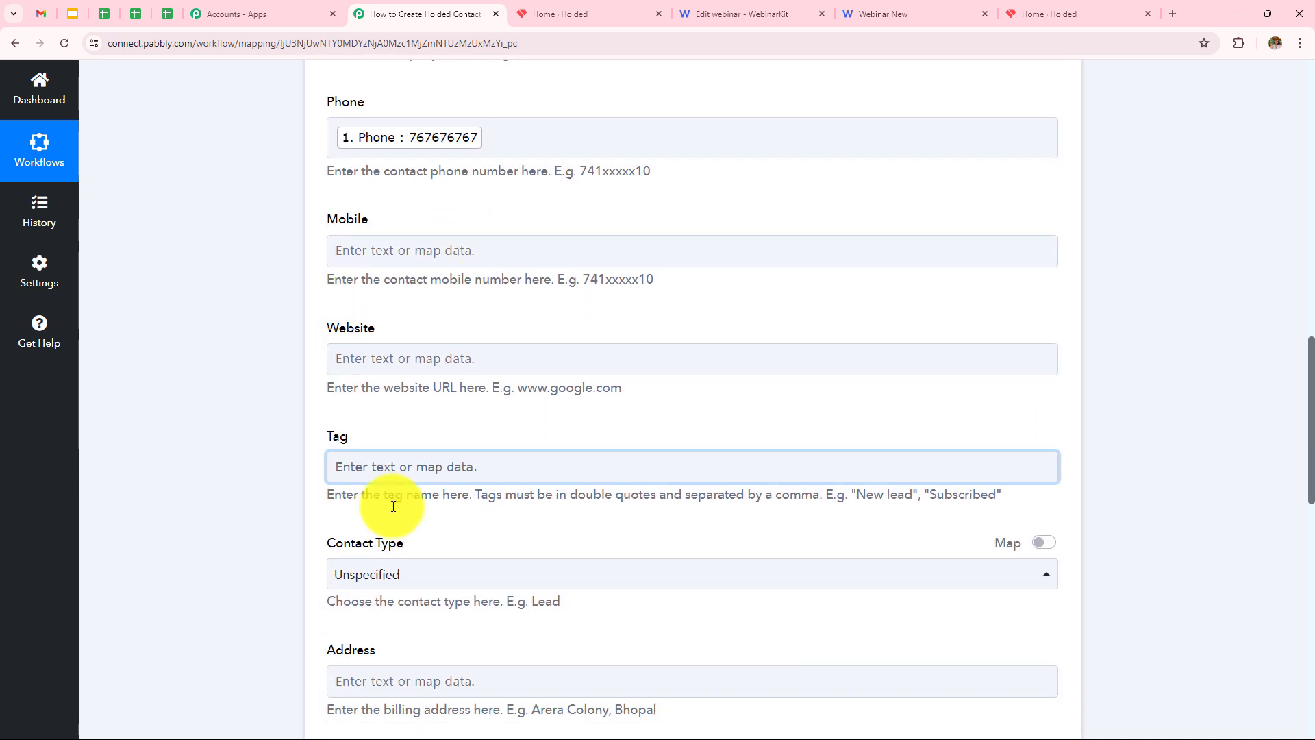
scroll(483, 367, down, 4)
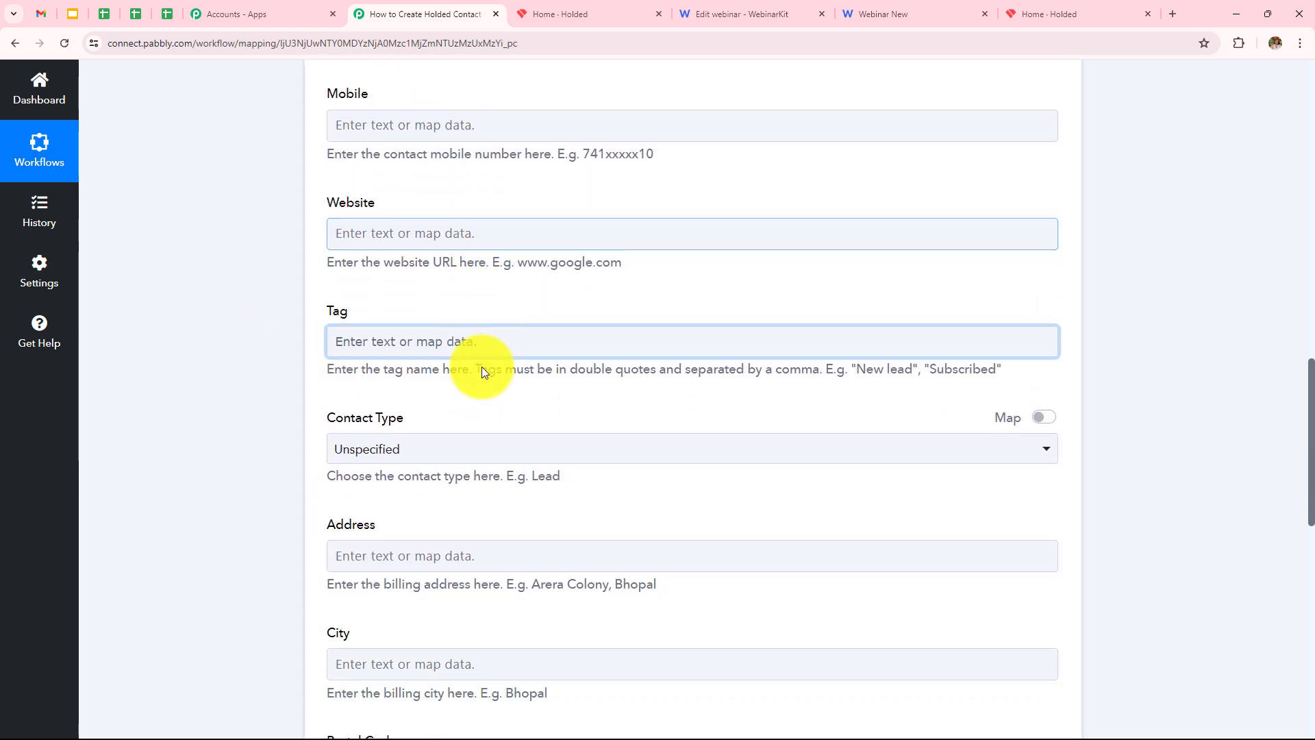
click(432, 301)
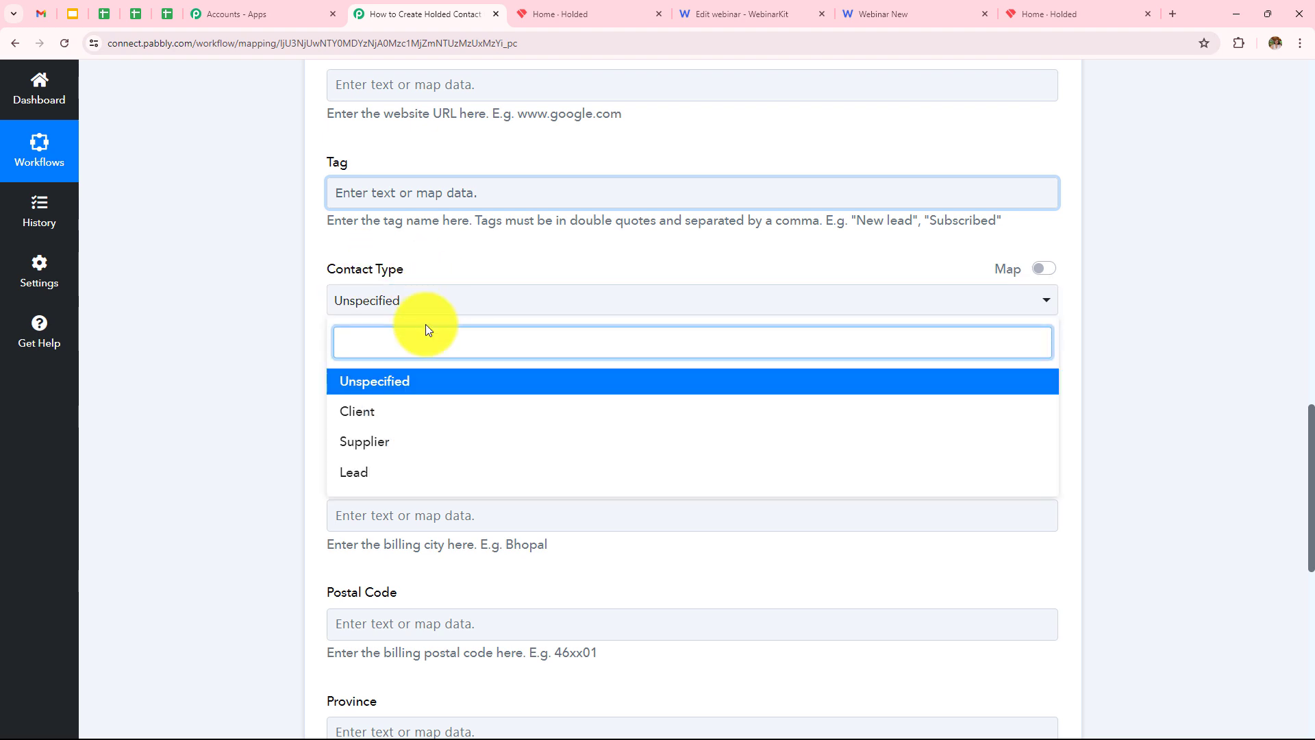
click(363, 471)
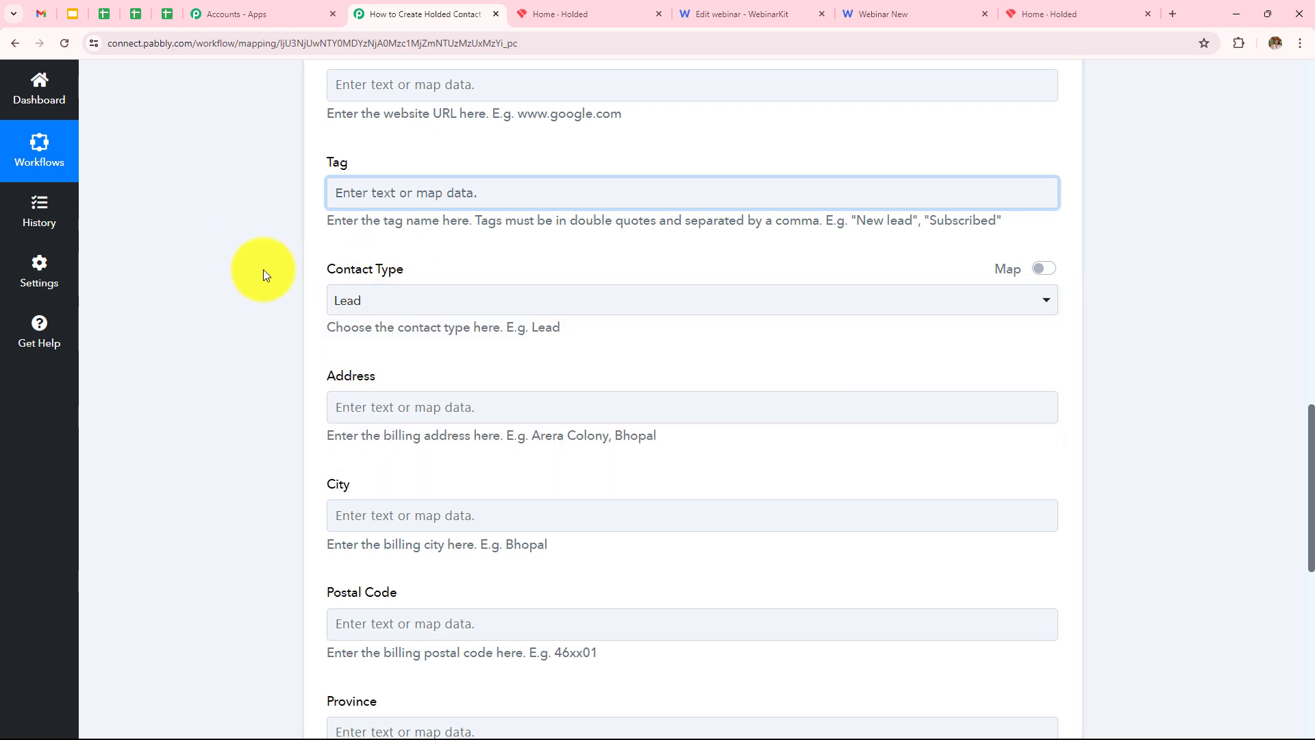
scroll(422, 352, down, 4)
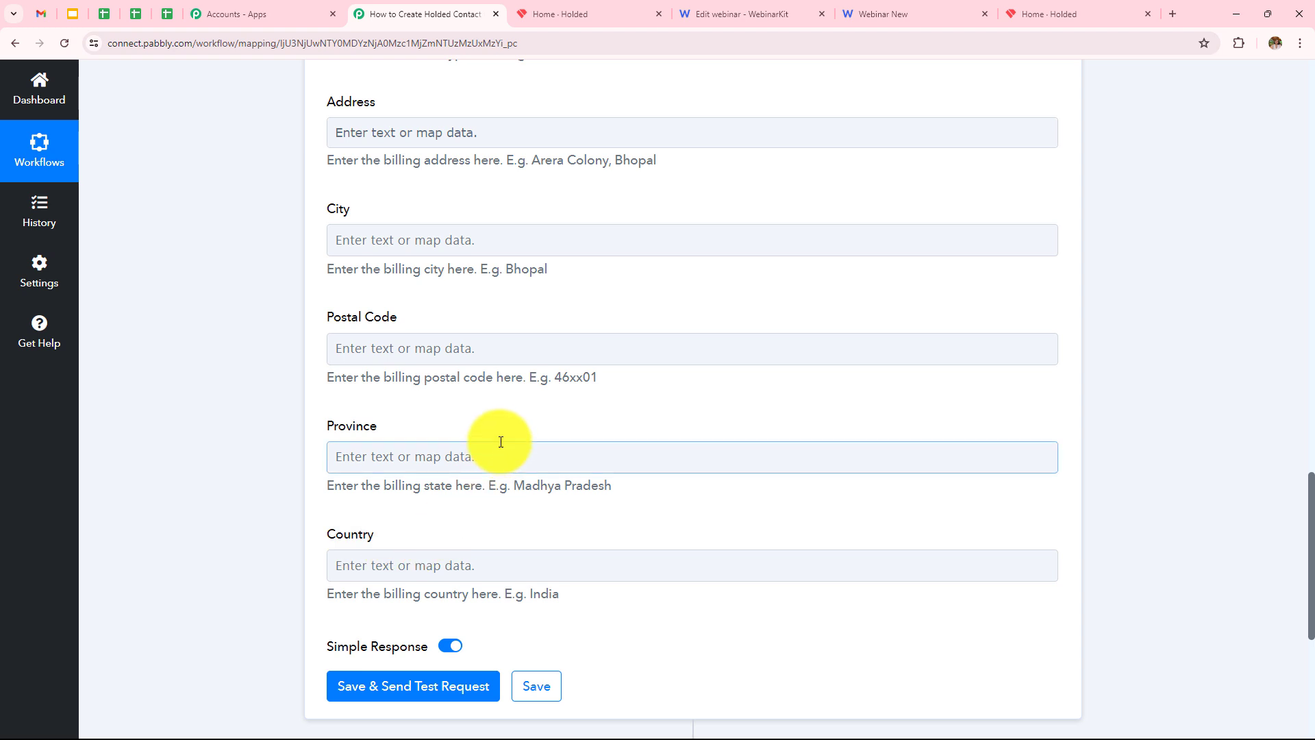
scroll(499, 438, down, 2)
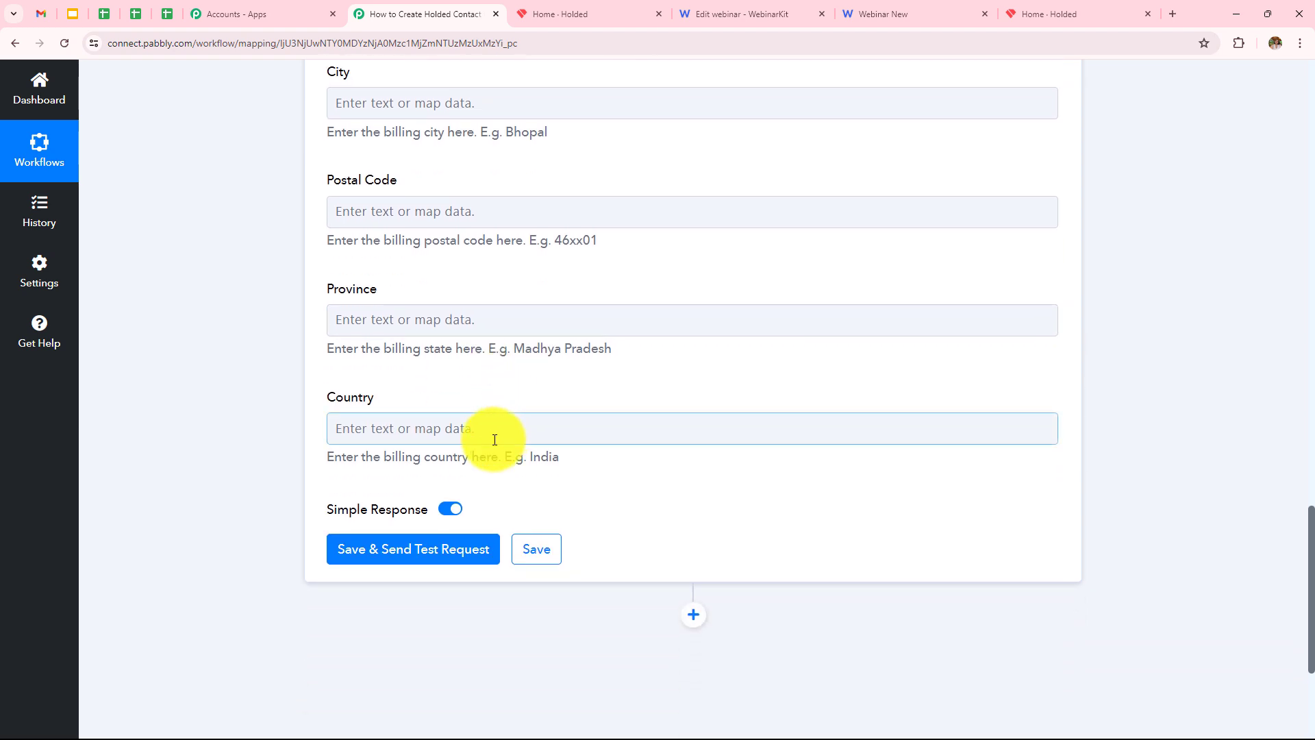
Save the Create Contact action and confirm the test response shows Status 1 with Info 'Created'.
click(434, 548)
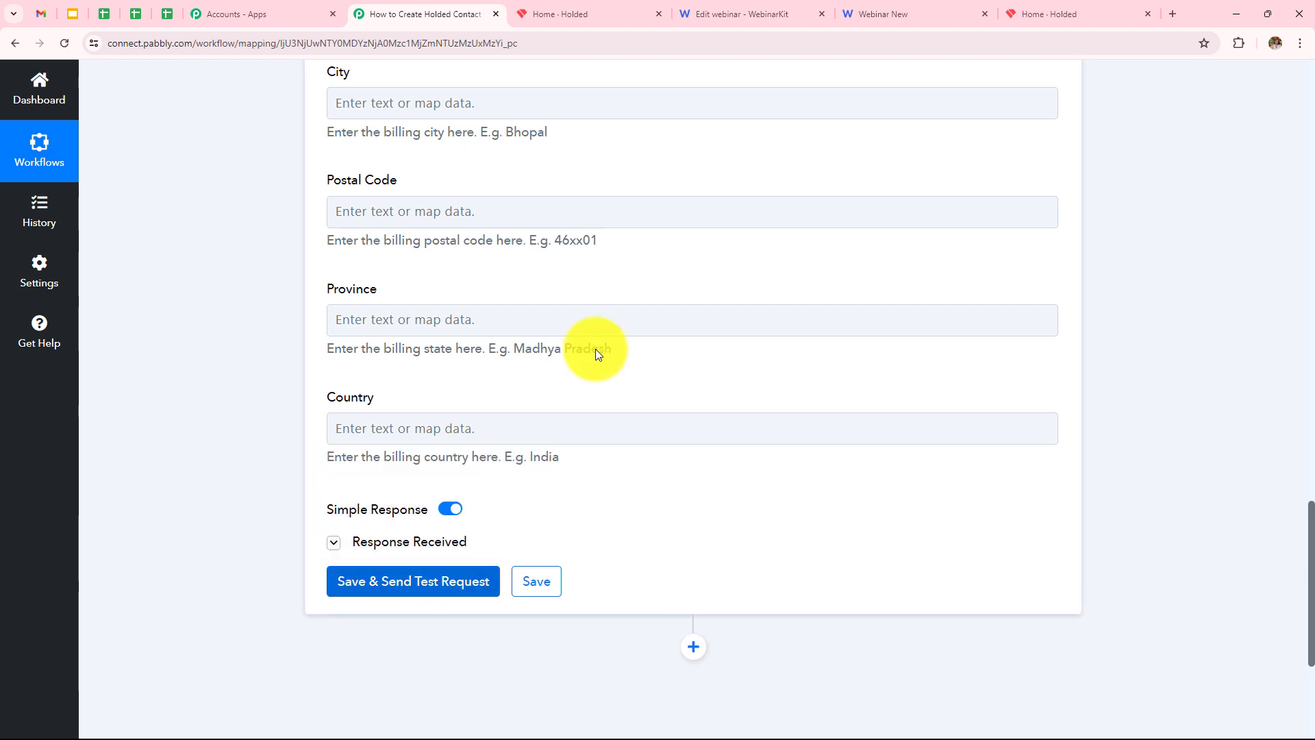
scroll(617, 470, down, 2)
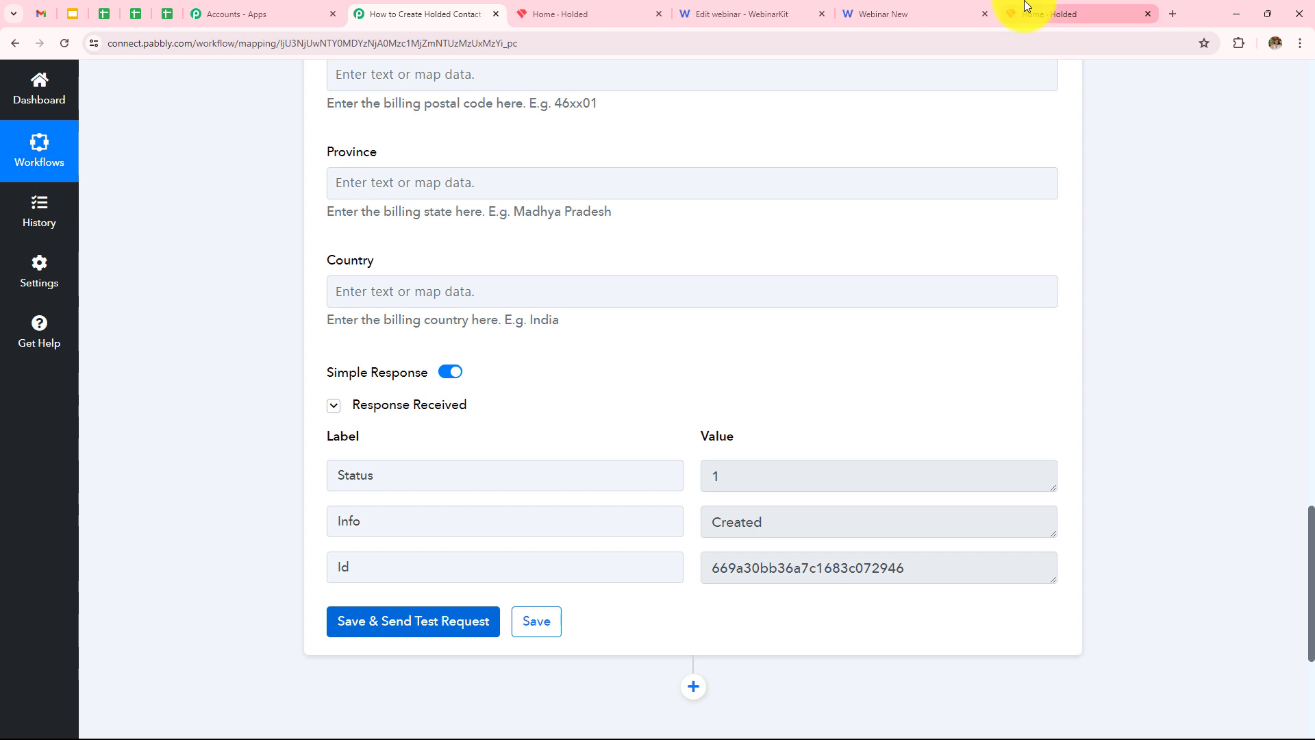
click(1045, 14)
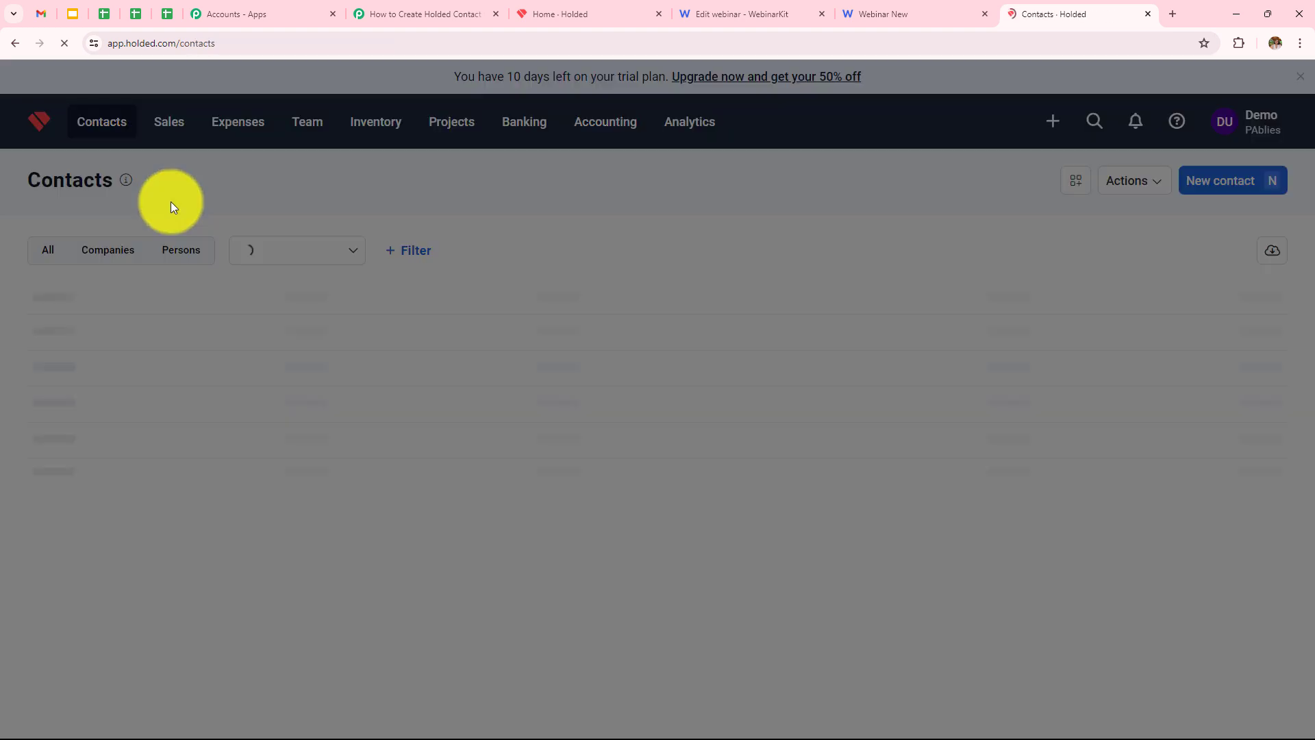
Scroll Holded's Contacts list to find the new test contact marked as a Lead.
scroll(241, 344, down, 8)
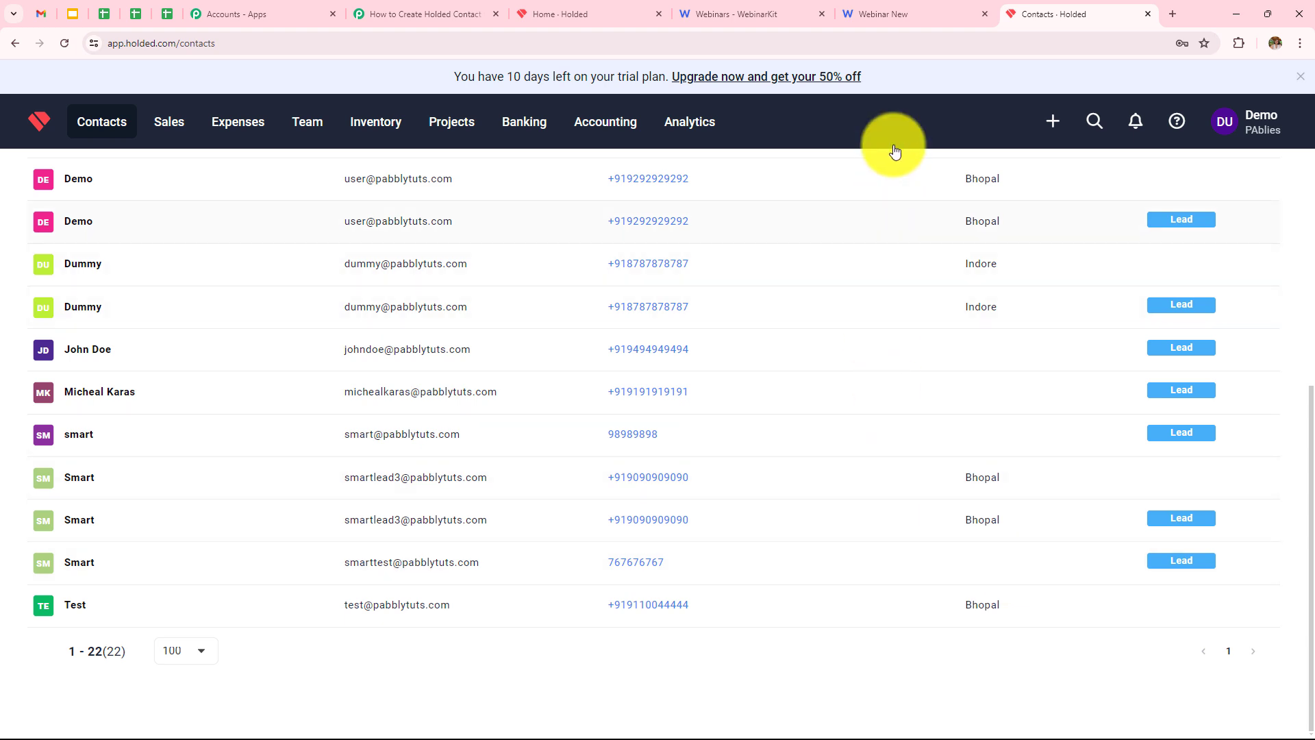
Register for the webinar with a test first name, last name, email address and phone number.
click(893, 22)
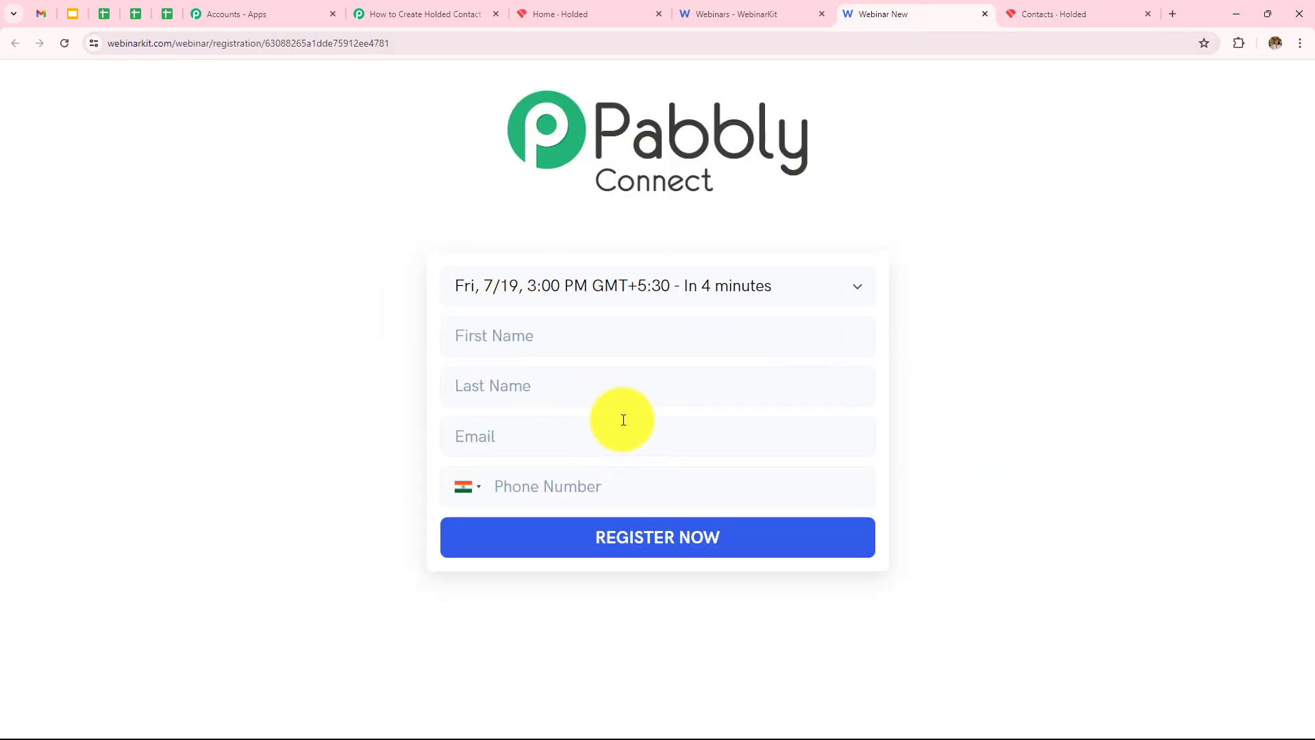
click(625, 342)
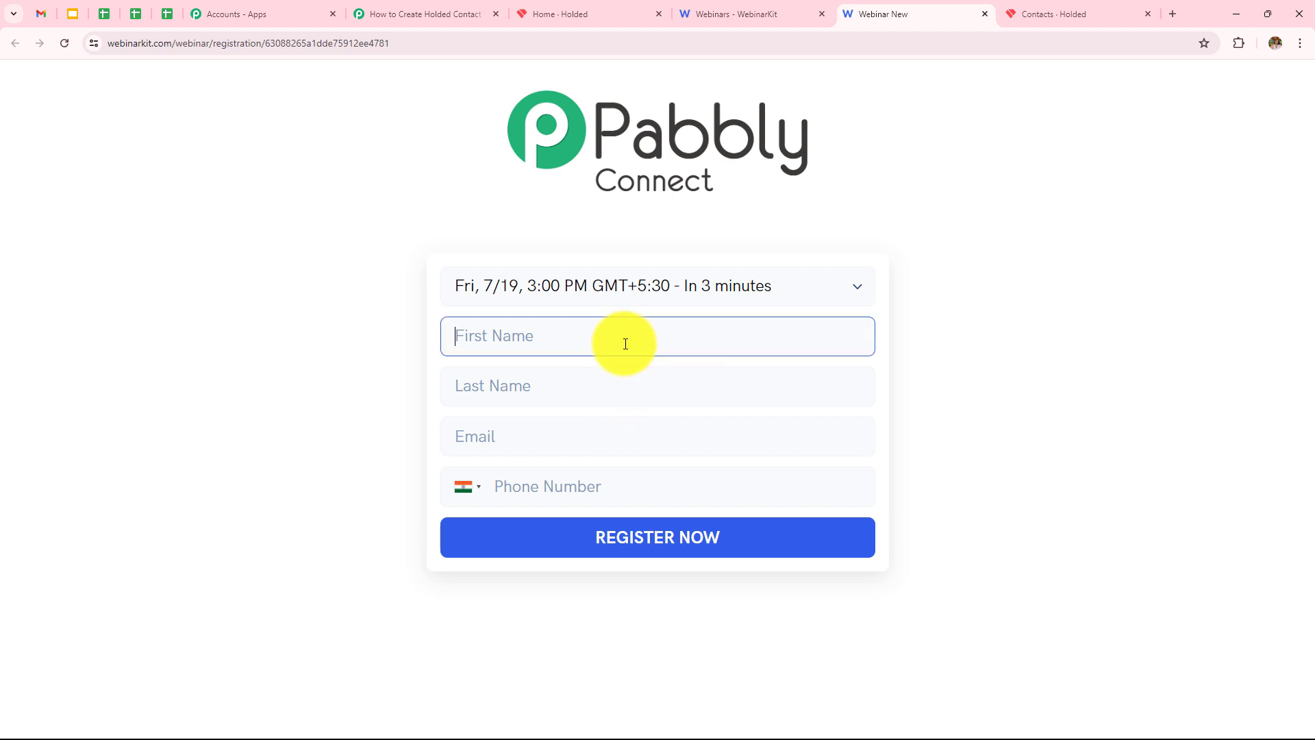
text(urrentTest)
click(601, 392)
text(User)
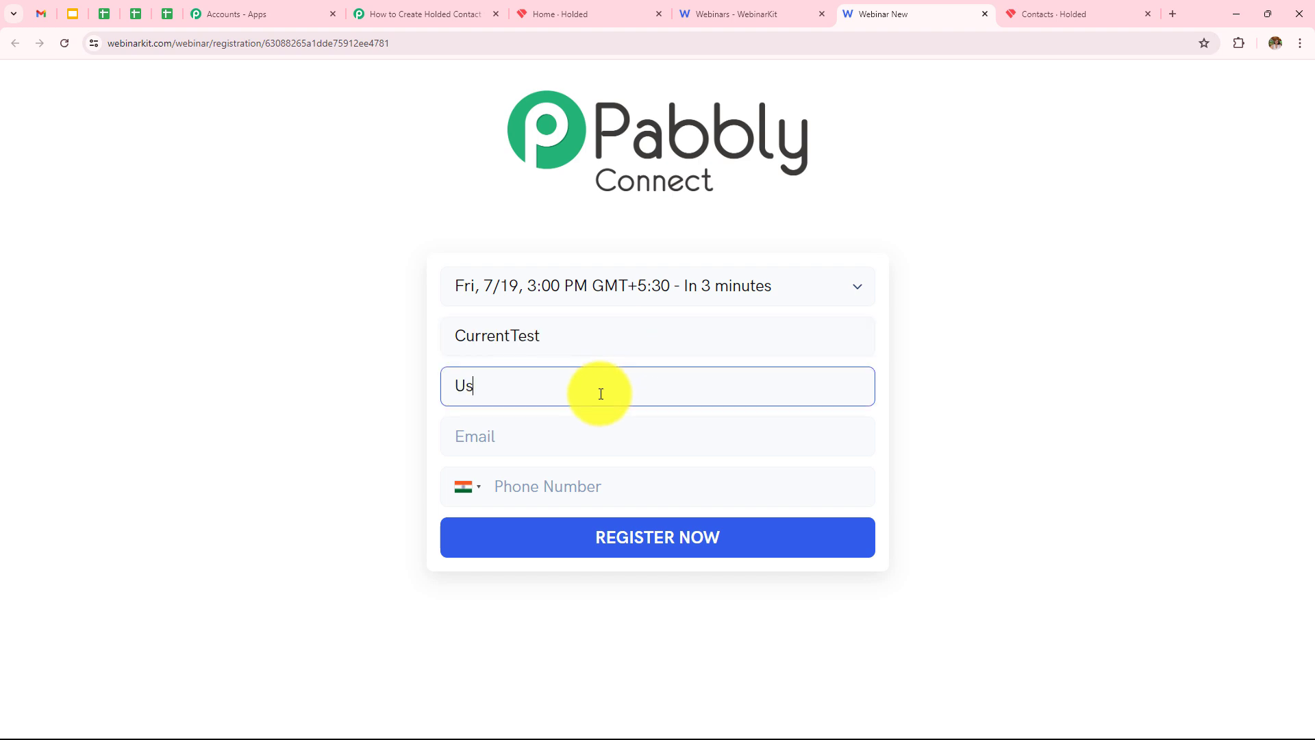
click(577, 435)
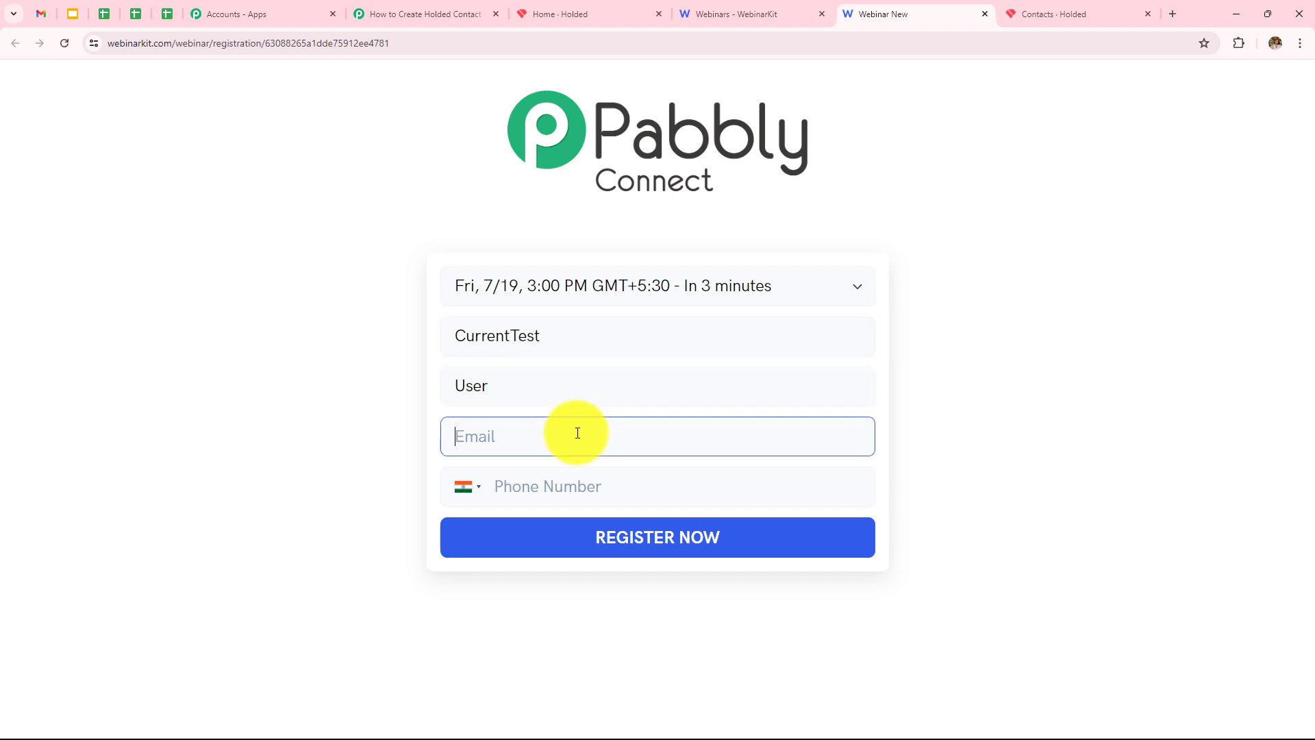
click(577, 493)
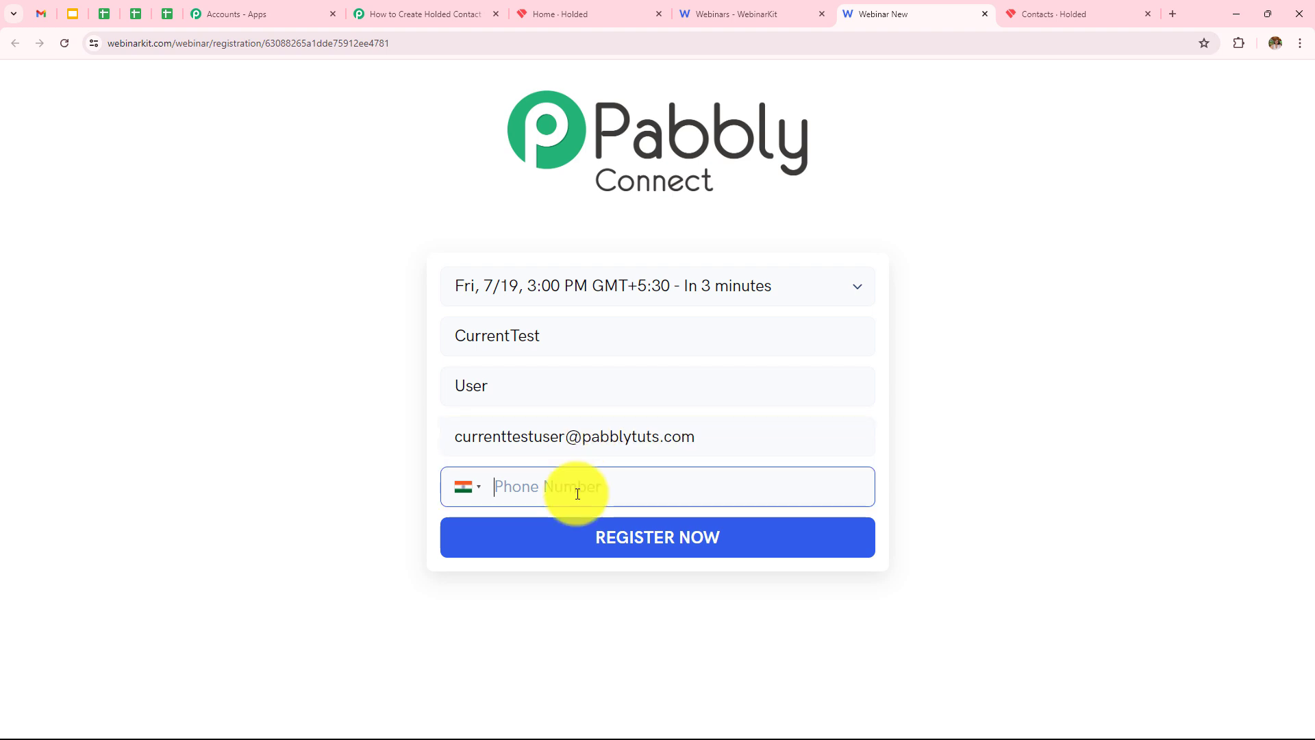
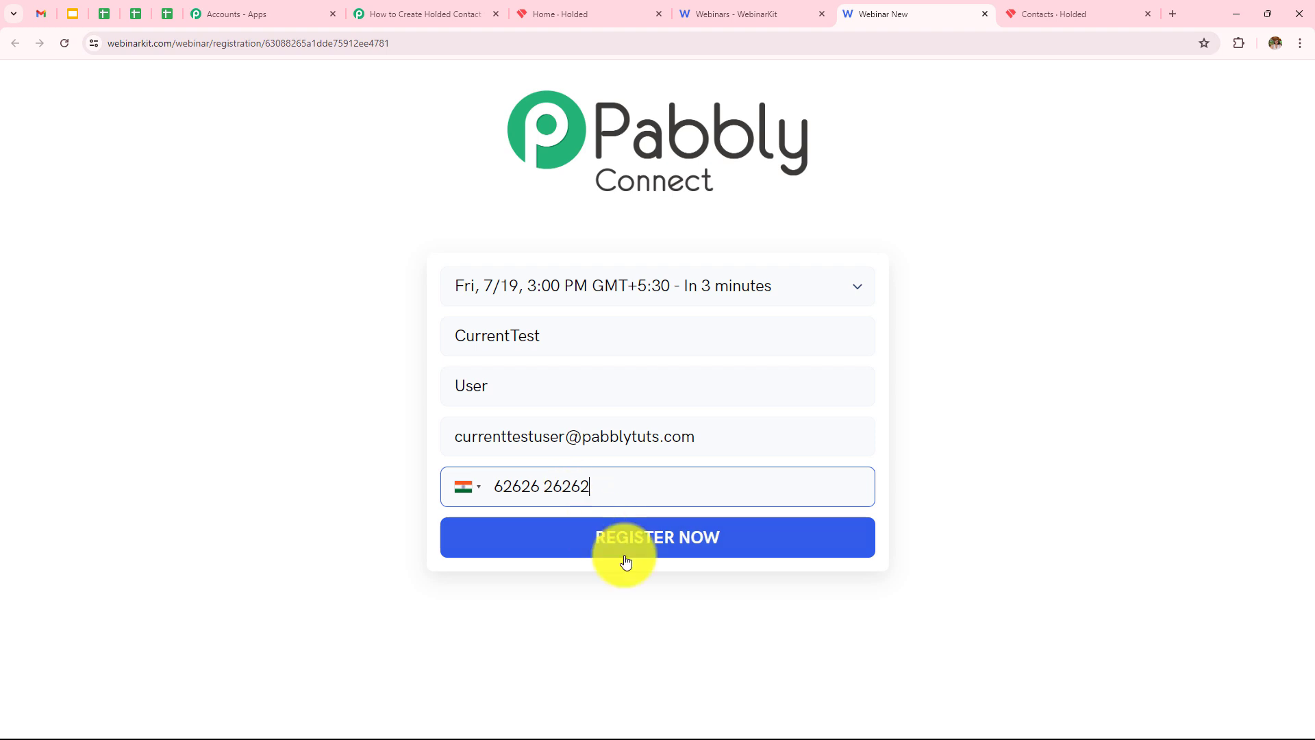
click(624, 549)
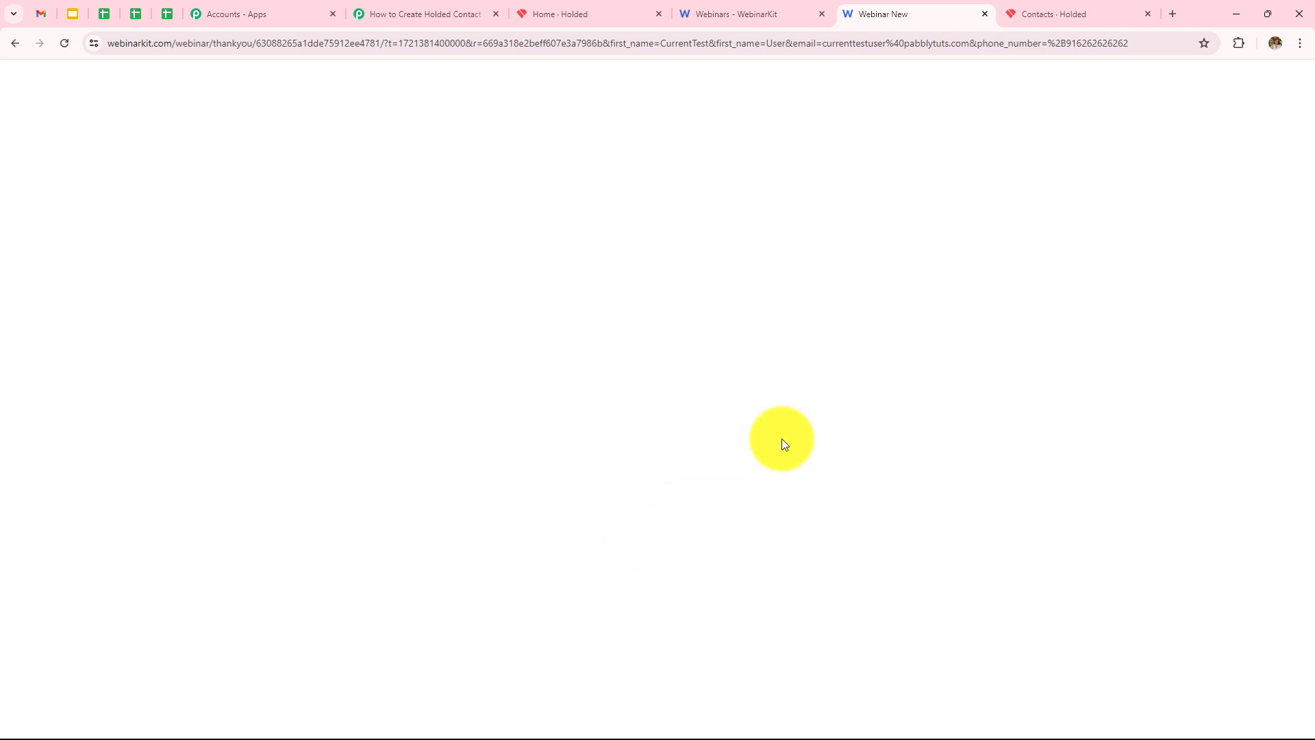
Reload Holded's Contacts list to show the second registrant as a new Lead.
click(1062, 14)
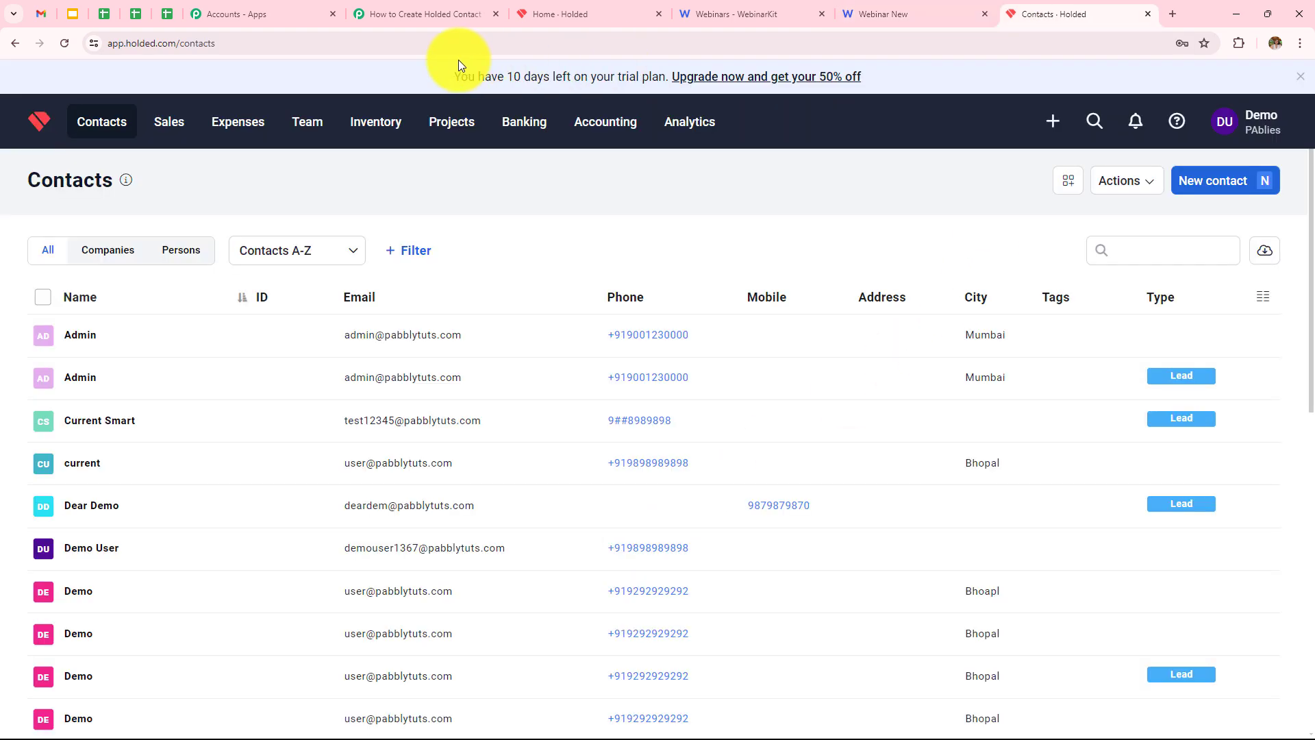
click(64, 46)
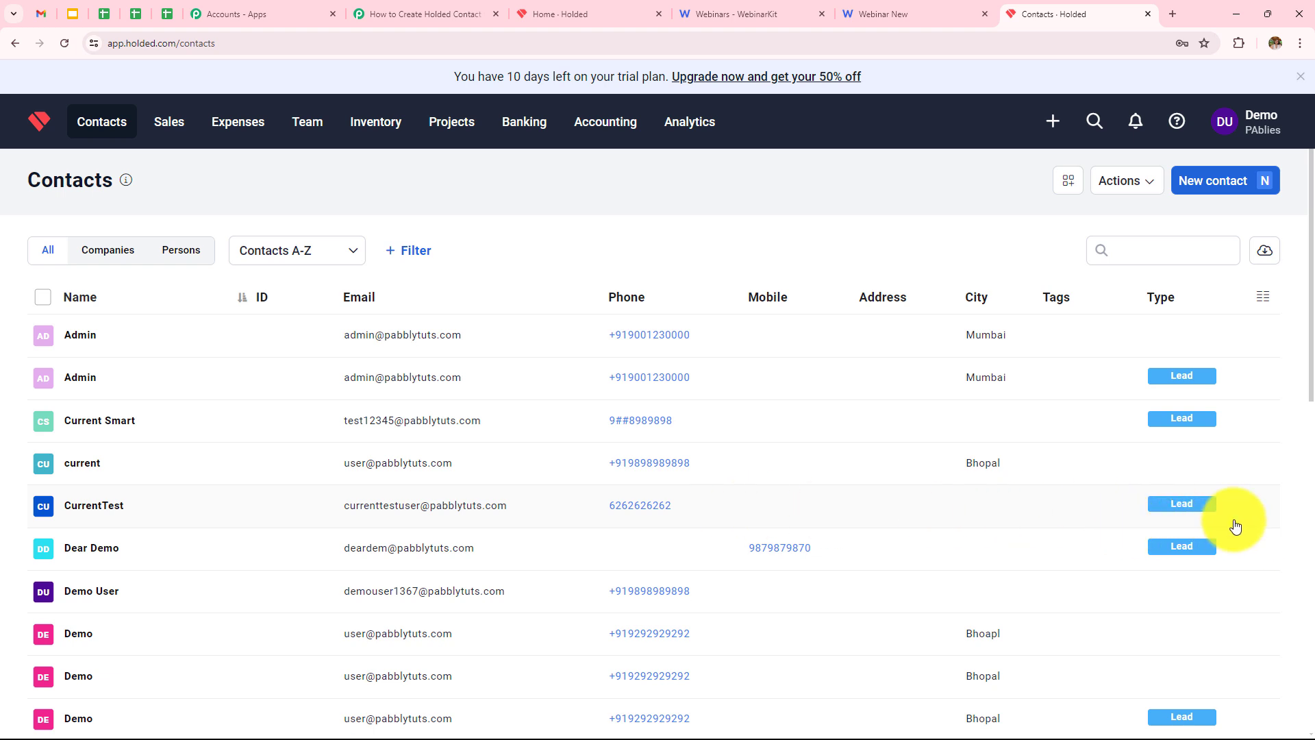
click(428, 15)
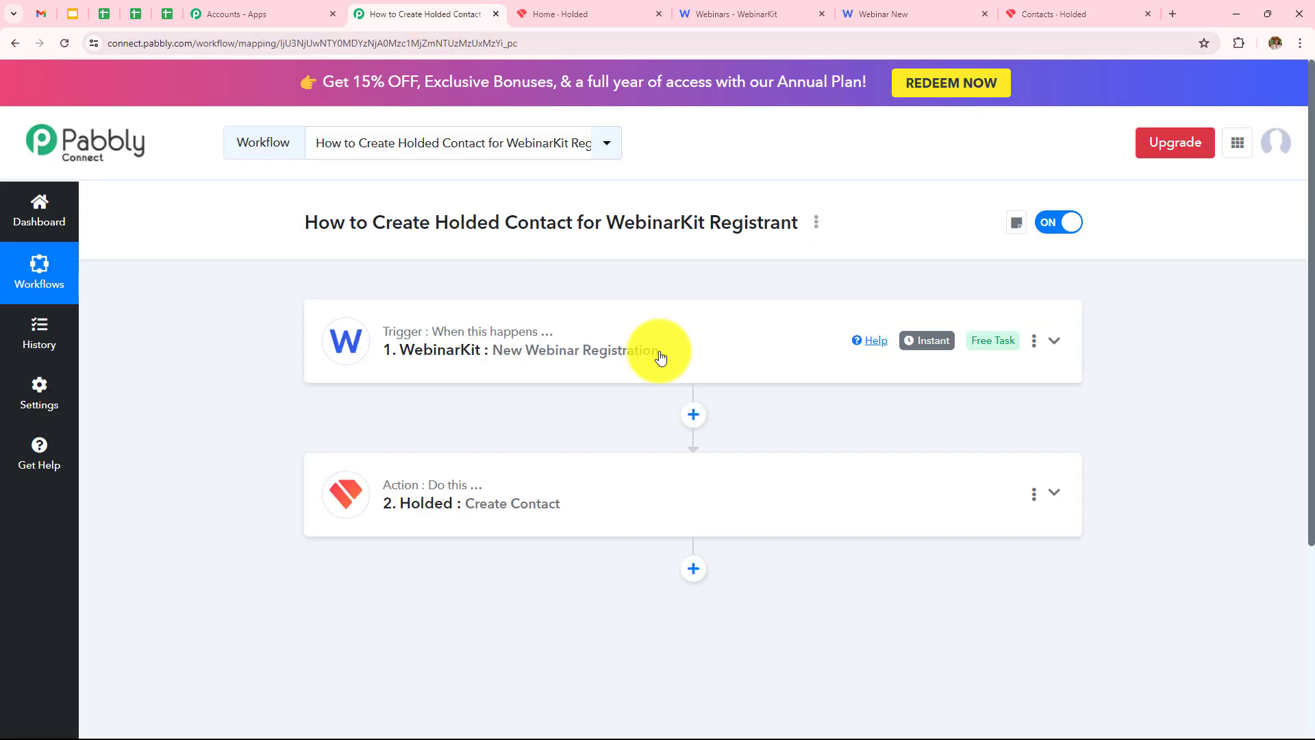
click(660, 355)
scroll(582, 335, down, 3)
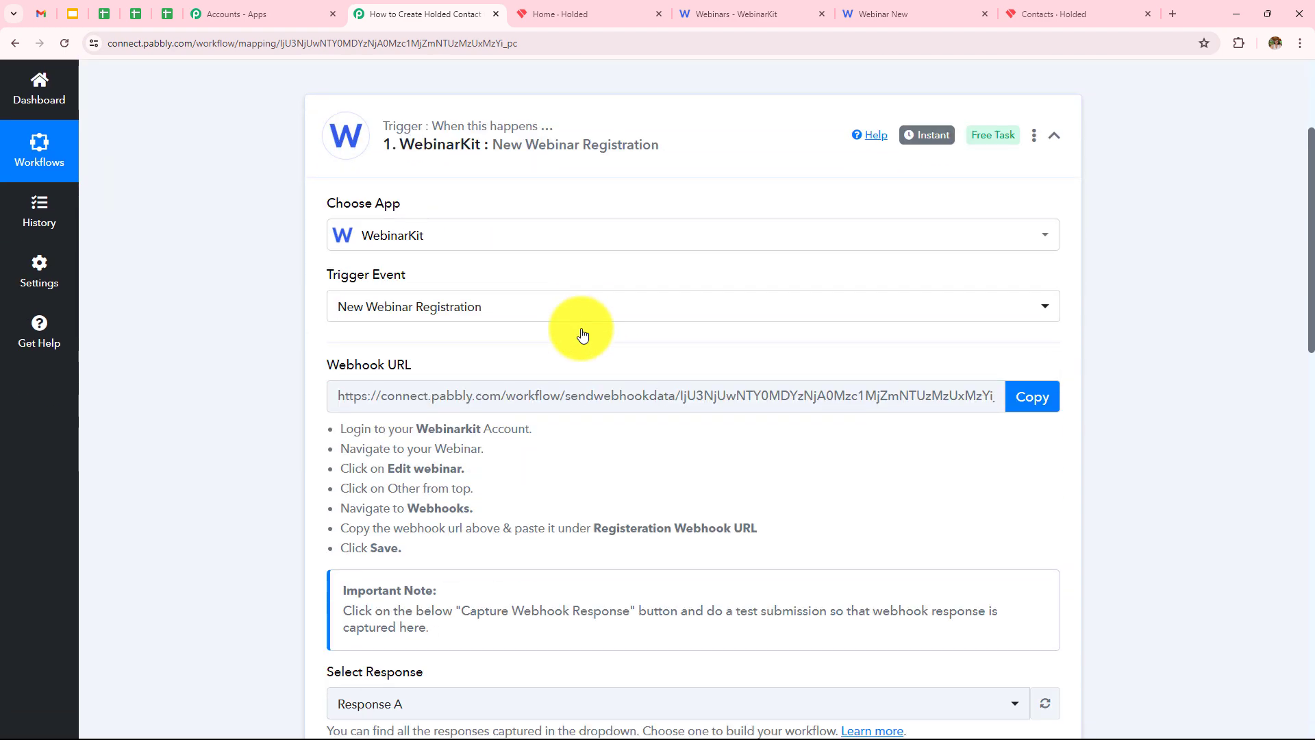
scroll(582, 334, down, 15)
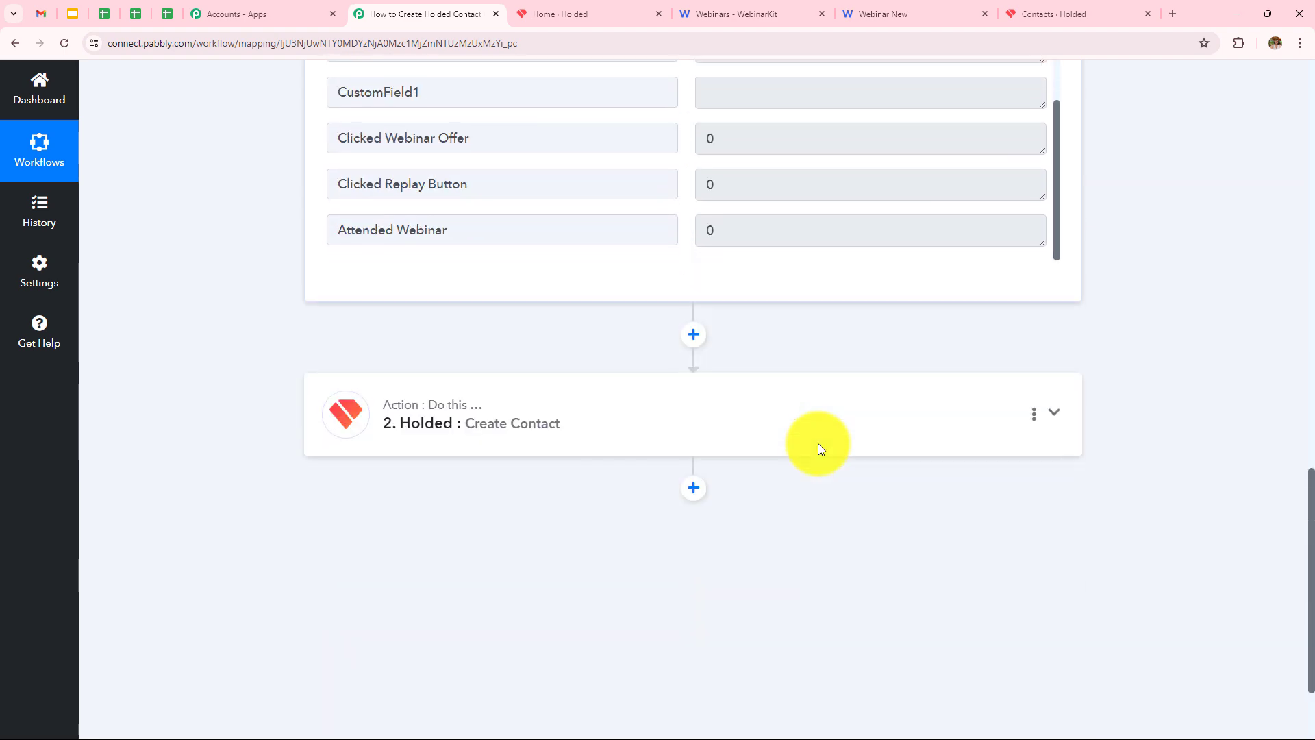
scroll(785, 359, up, 2)
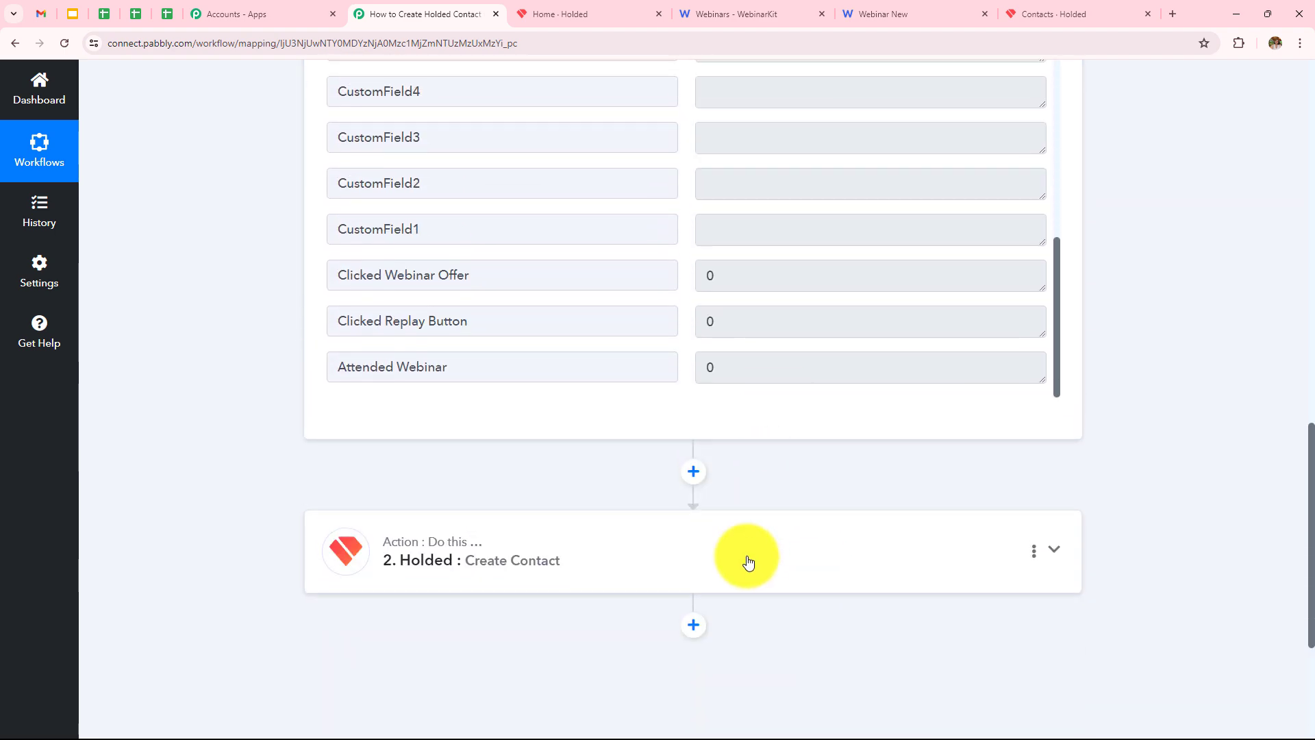
click(748, 561)
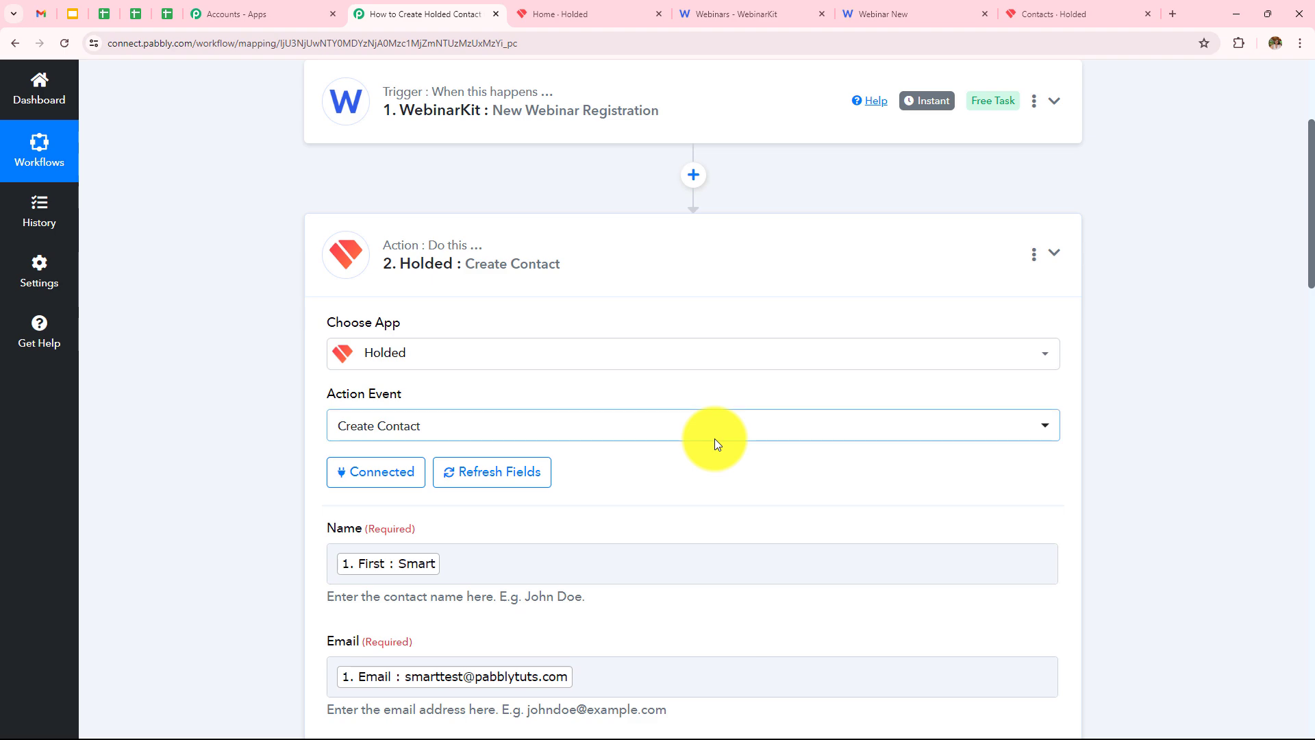
scroll(764, 381, down, 4)
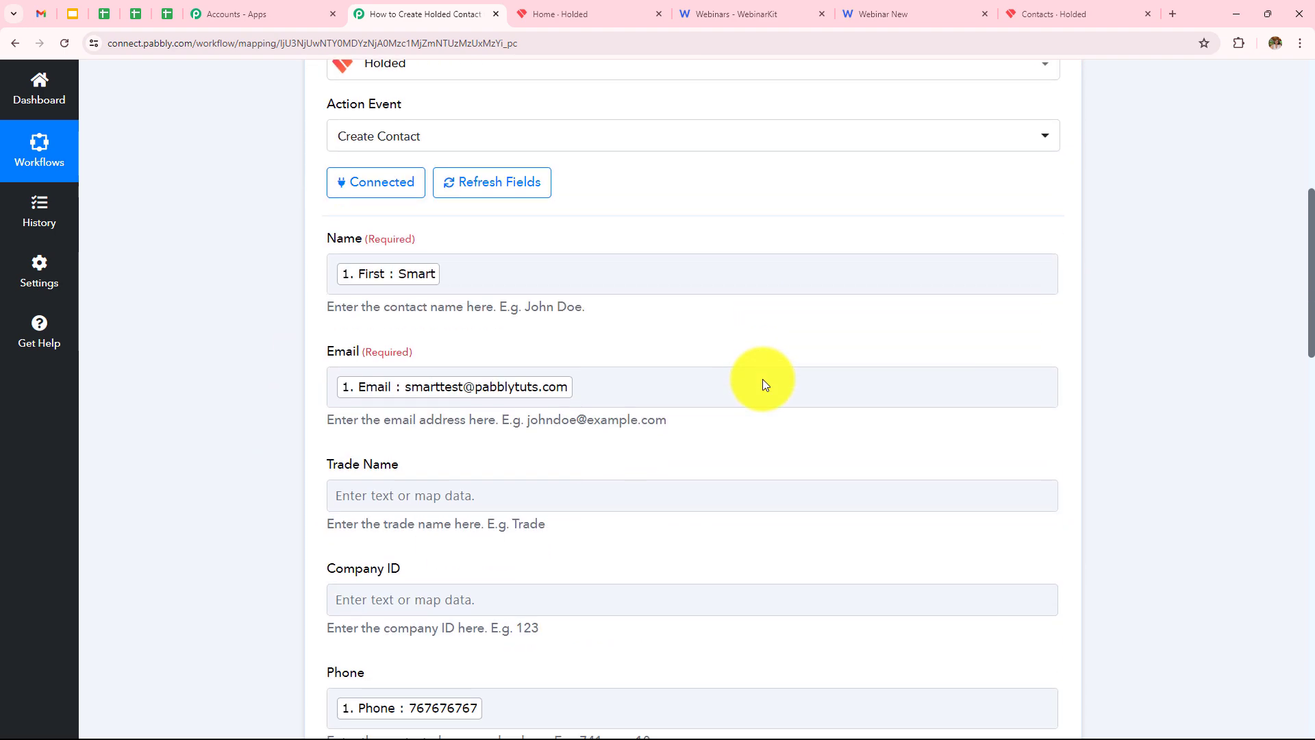
scroll(478, 462, down, 5)
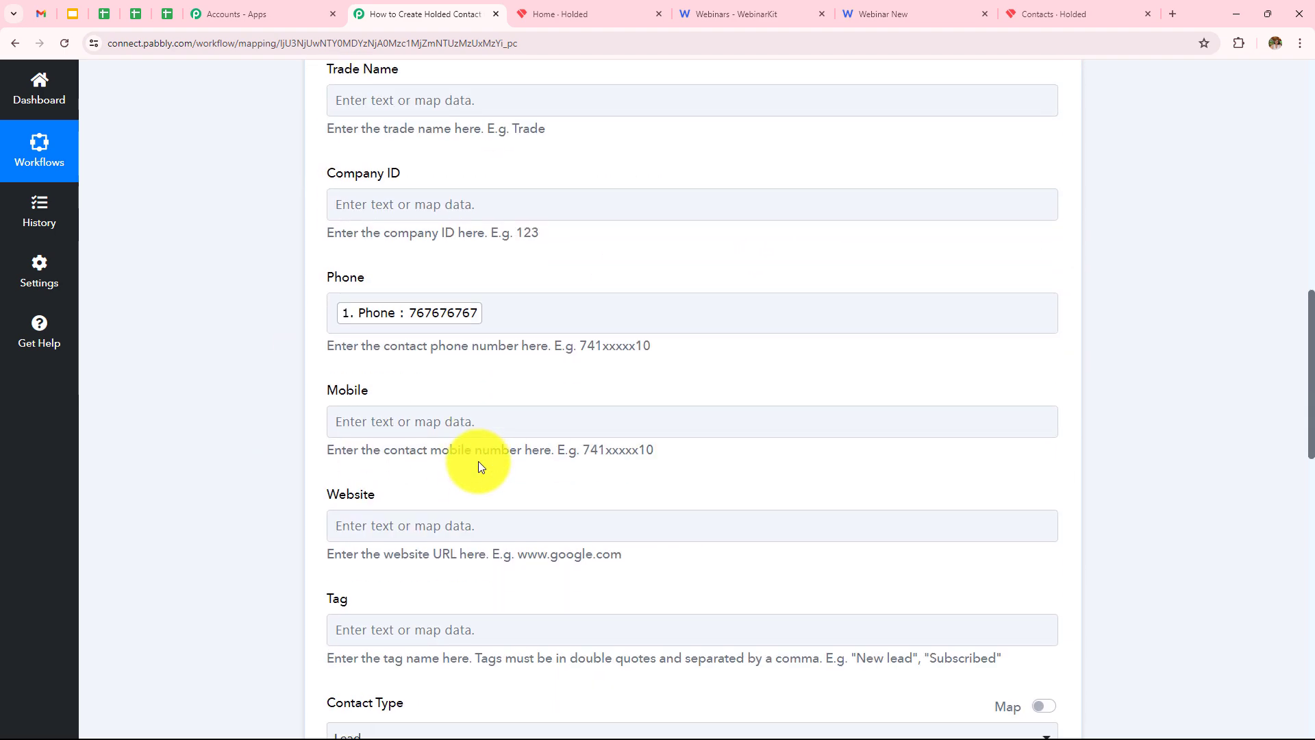
scroll(478, 462, down, 10)
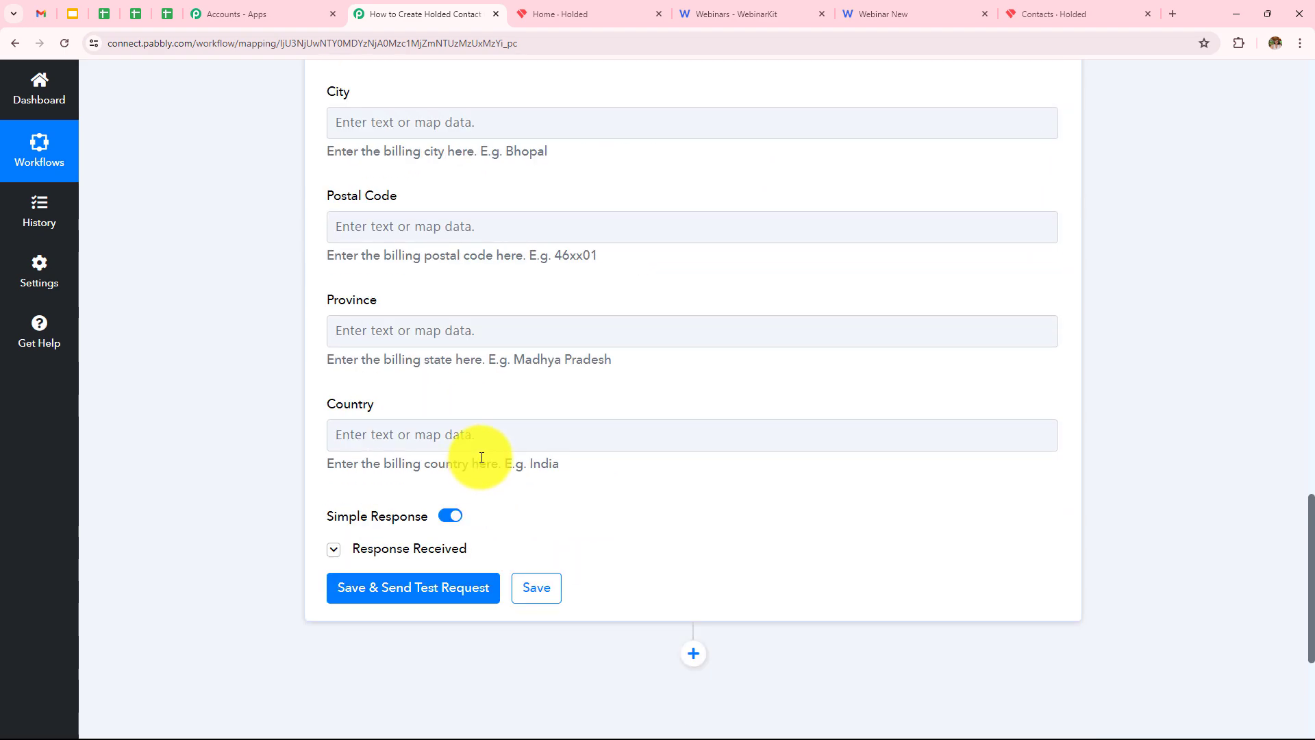
click(1086, 9)
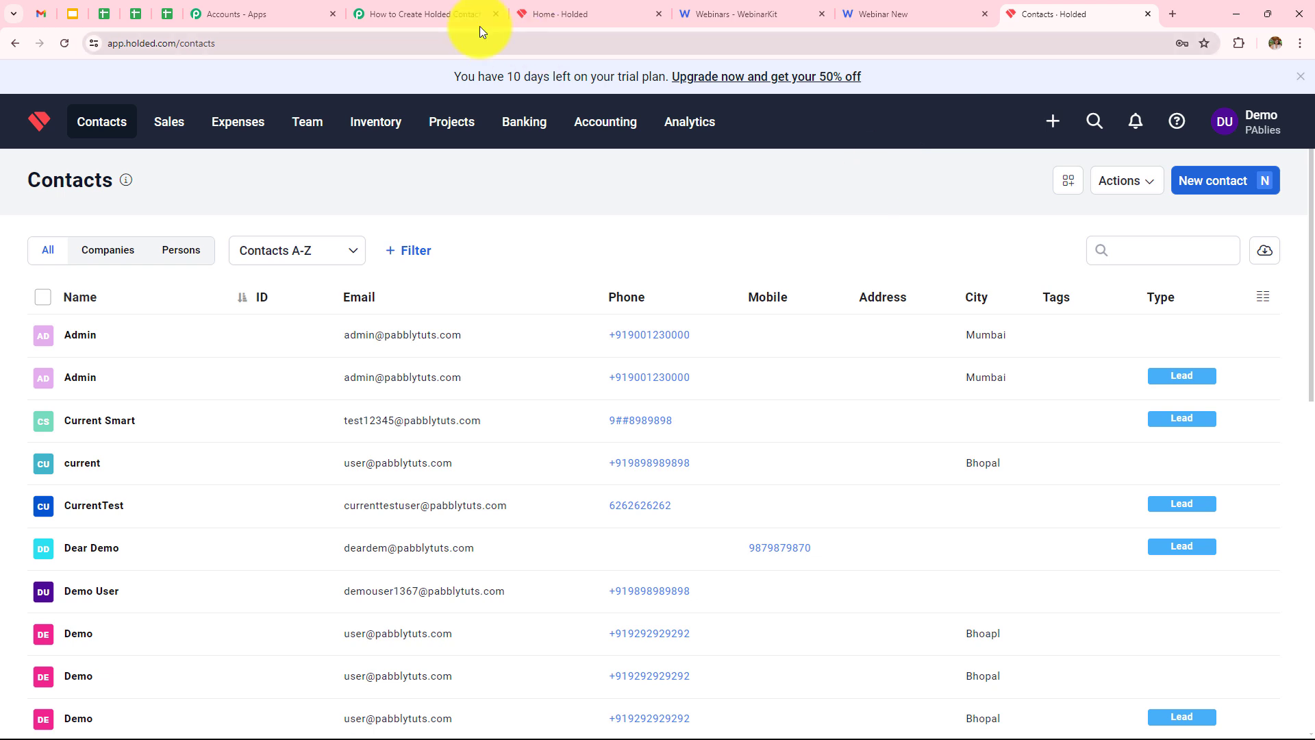
click(426, 10)
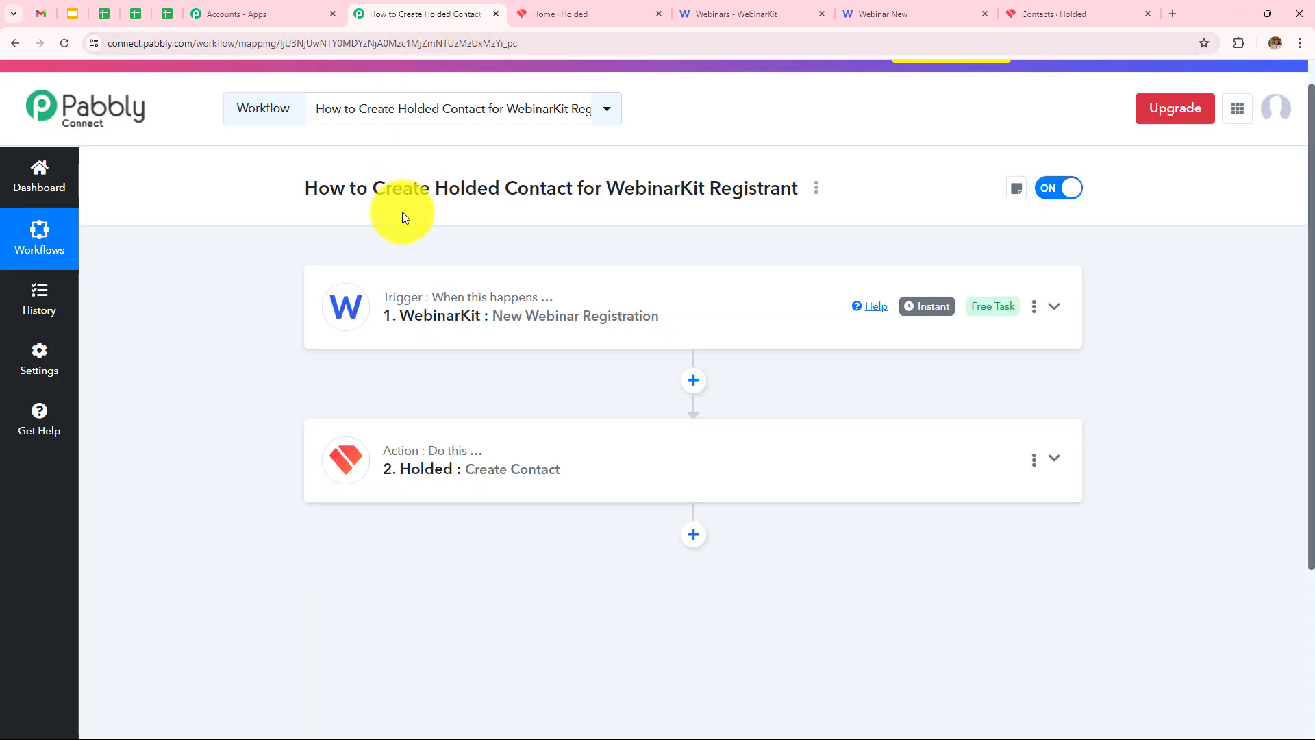